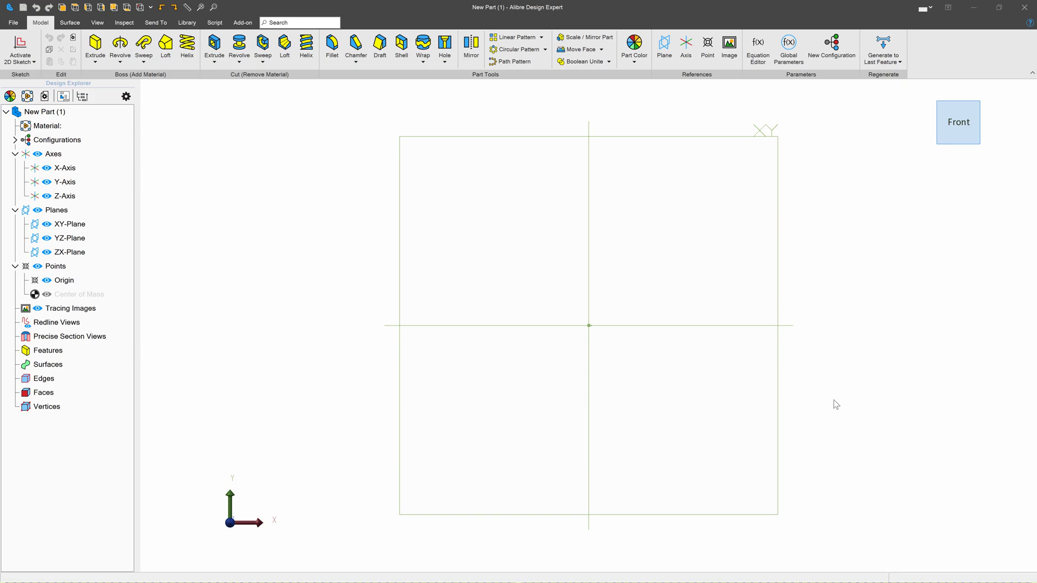
On the XY-Plane, sketch connected lines running down the vertical axis through the origin, past it, and out along a horizontal base.
{"action": "left_click", "coordinate": [698, 136]}
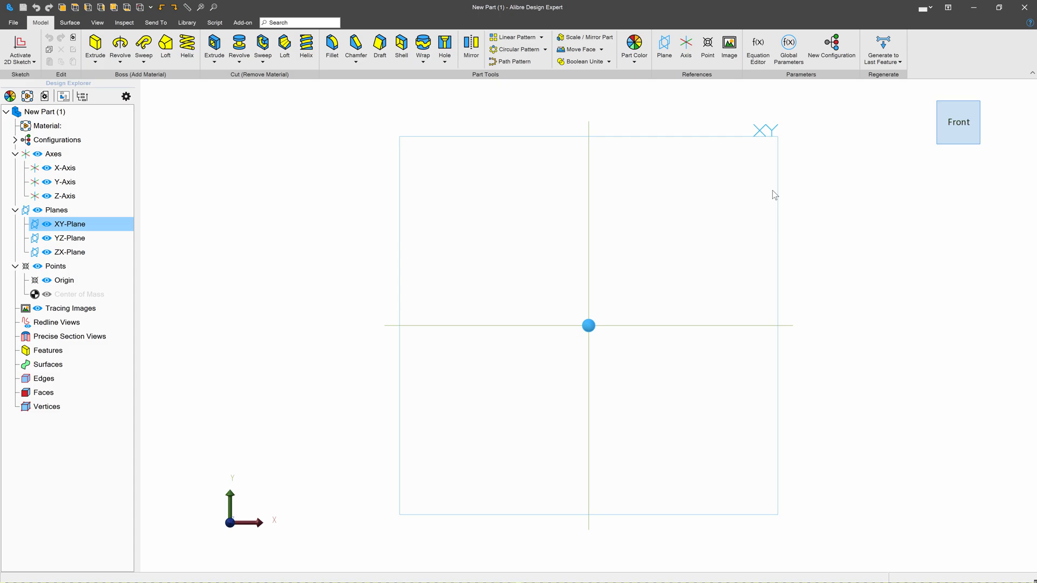
{"action": "left_click", "coordinate": [20, 46]}
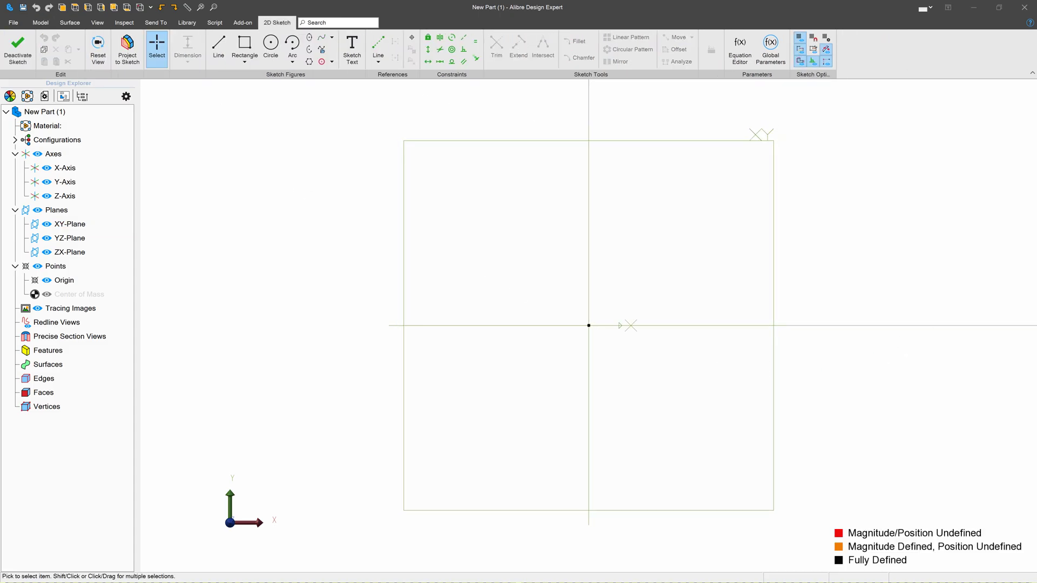
{"action": "left_click", "coordinate": [215, 46]}
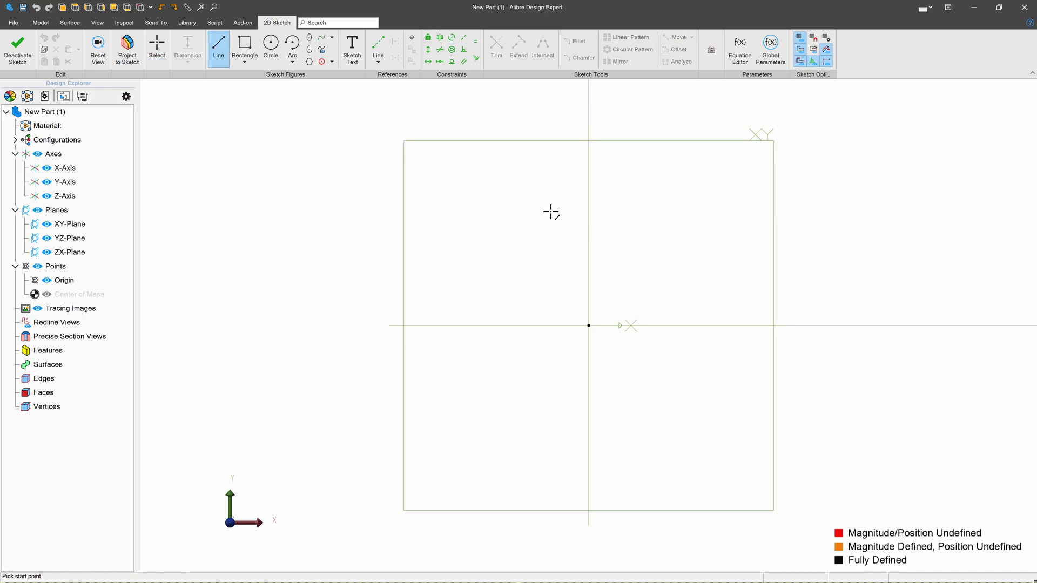
{"action": "left_click", "coordinate": [588, 249]}
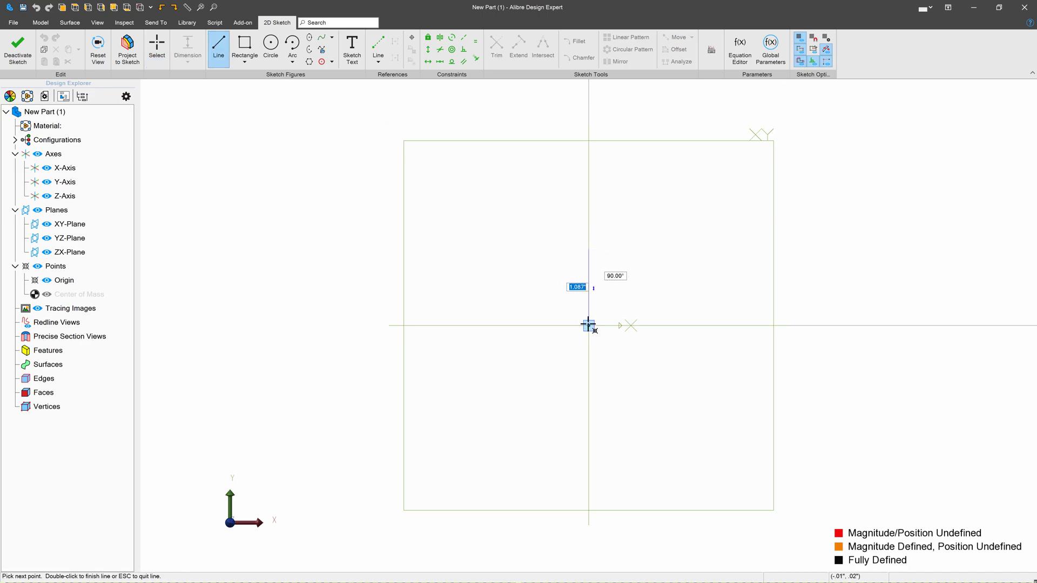
{"action": "left_click", "coordinate": [589, 326]}
{"action": "left_click", "coordinate": [591, 381]}
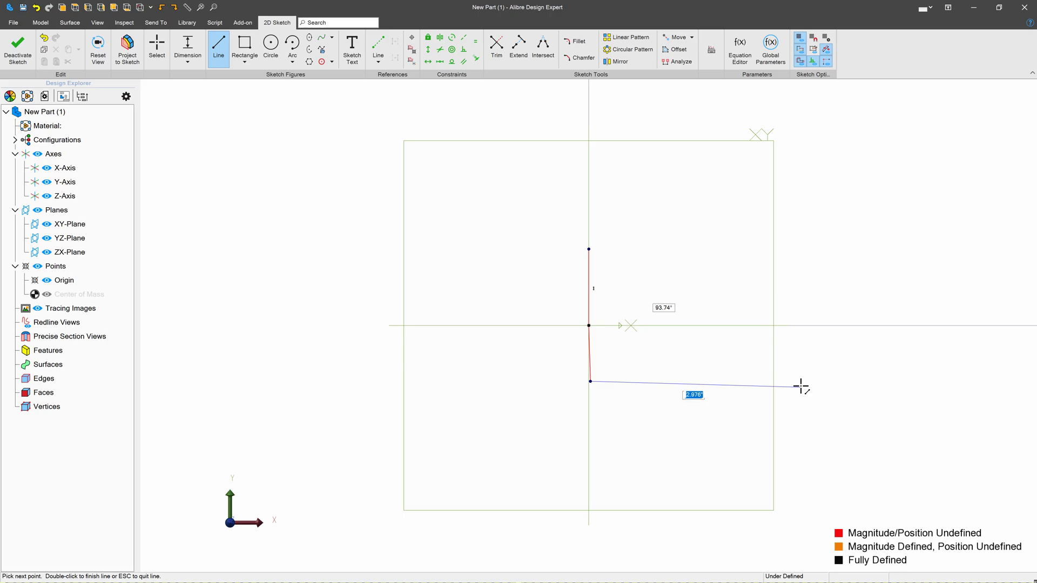
{"action": "left_click", "coordinate": [818, 382]}
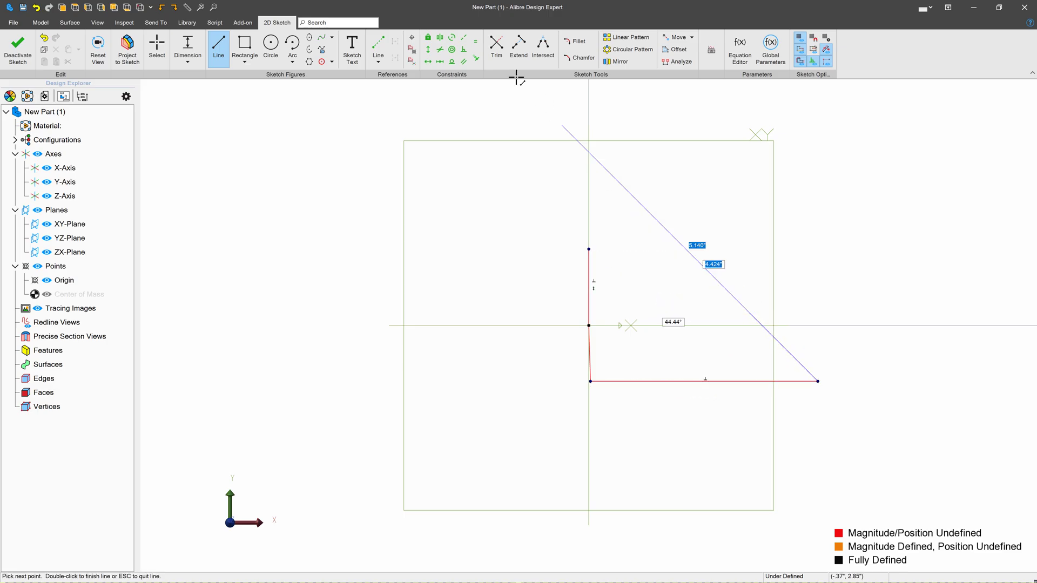
{"action": "key", "text": "Escape"}
Apply a vertical constraint to the short line below the origin.
{"action": "left_click", "coordinate": [428, 50]}
{"action": "left_click", "coordinate": [589, 351]}
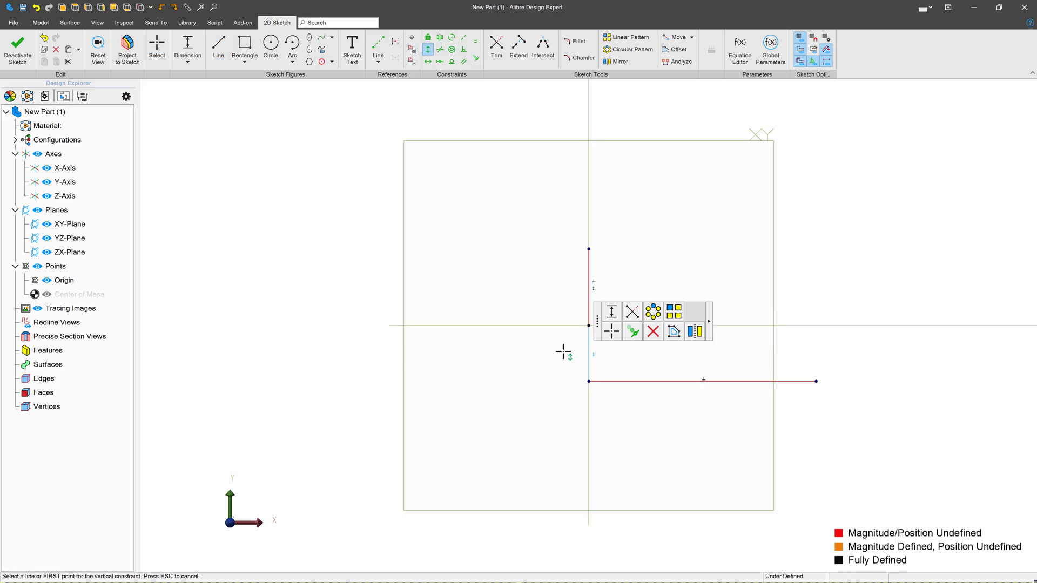
{"action": "key", "text": "Escape"}
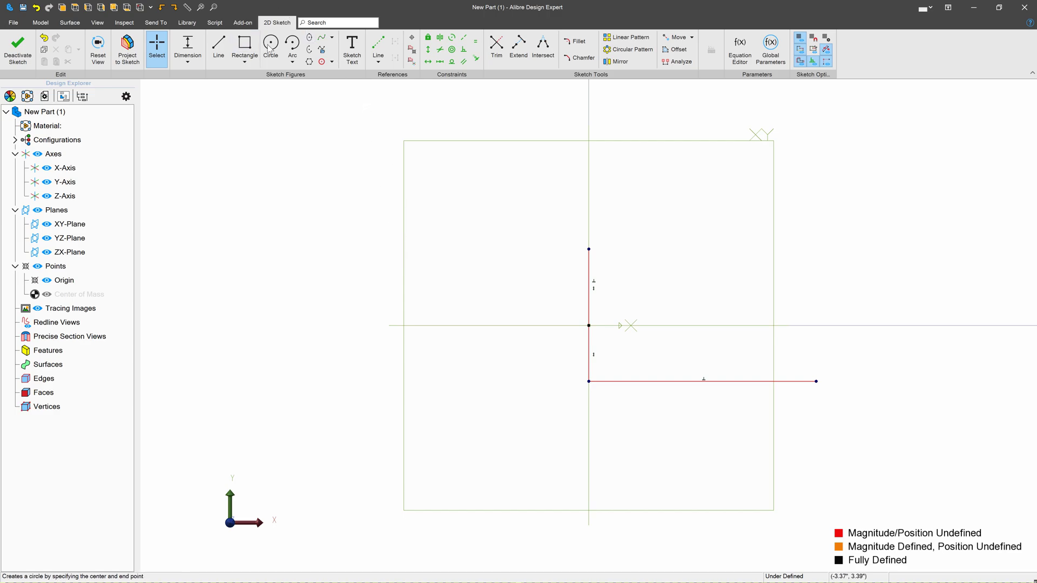
Draw a centre-point arc centred below the base line, starting at the vertical line's upper end and sweeping outward.
{"action": "left_click", "coordinate": [292, 43]}
{"action": "left_click", "coordinate": [592, 445]}
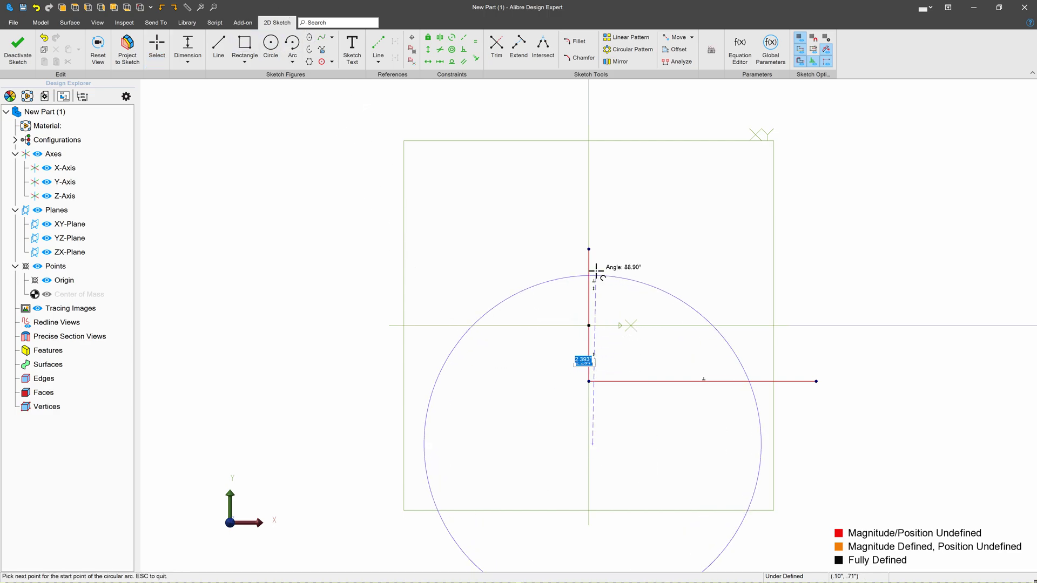
{"action": "left_click", "coordinate": [589, 249]}
{"action": "left_click", "coordinate": [741, 265]}
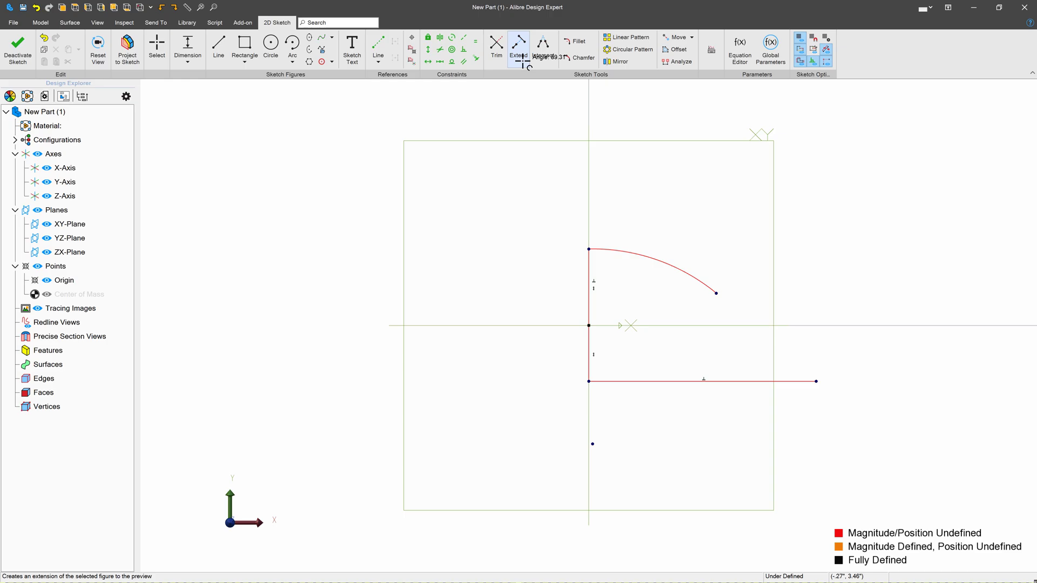
Align the arc's centre vertically with the origin and pull the arc's free end outward to enlarge it.
{"action": "left_click", "coordinate": [428, 49]}
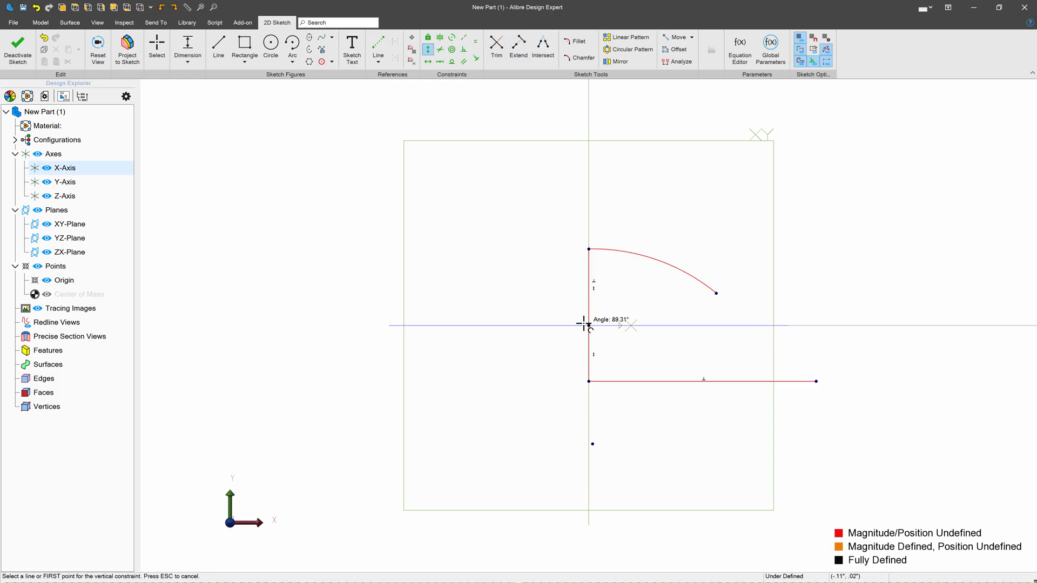
{"action": "left_click", "coordinate": [592, 444]}
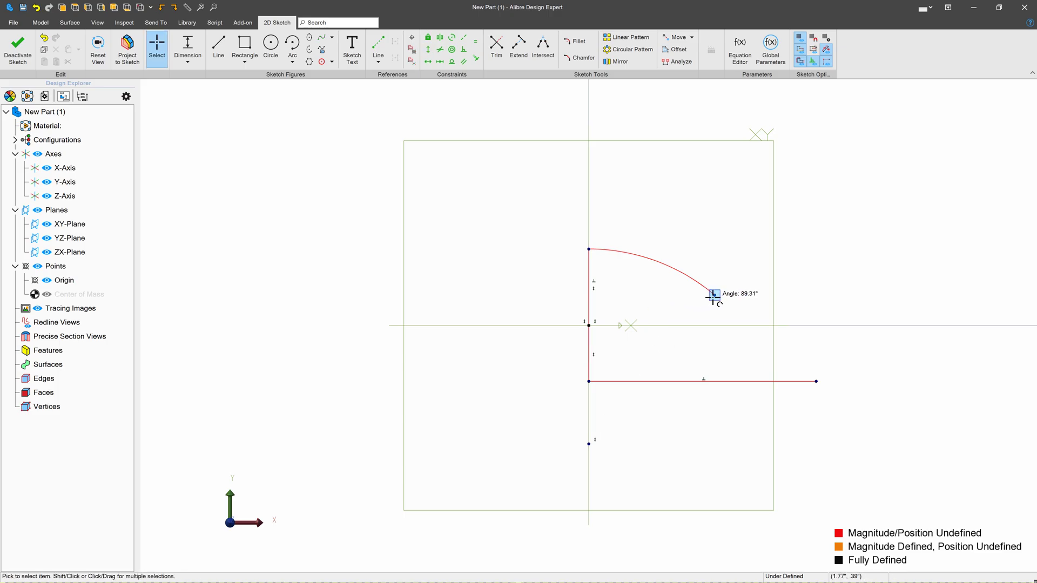
{"action": "left_click_drag", "start_coordinate": [713, 296], "coordinate": [798, 303]}
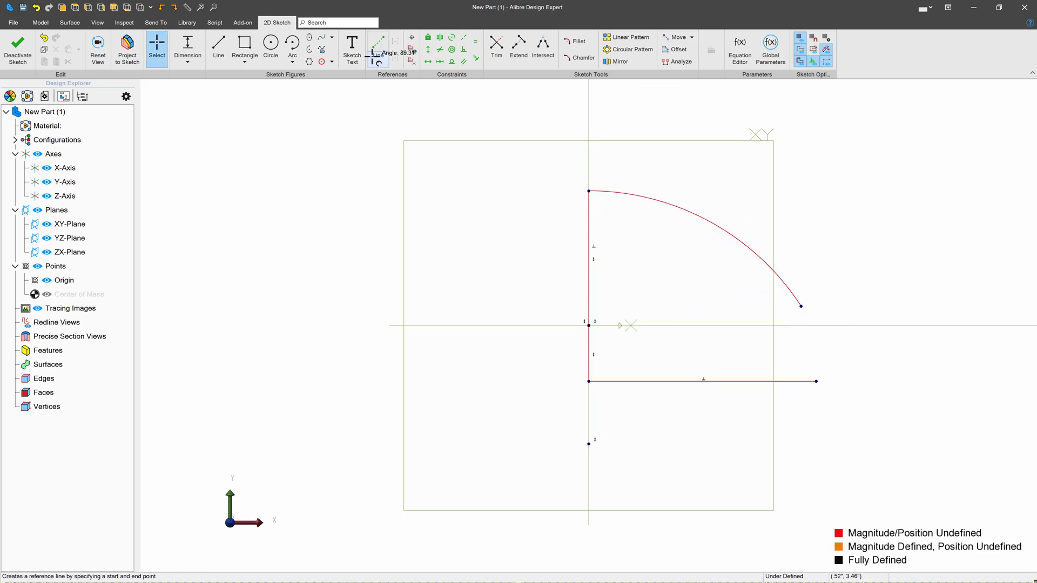
Close the profile with a tangent arc from the large arc's free end to the base line's outer end.
{"action": "left_click", "coordinate": [292, 61]}
{"action": "left_click", "coordinate": [316, 111]}
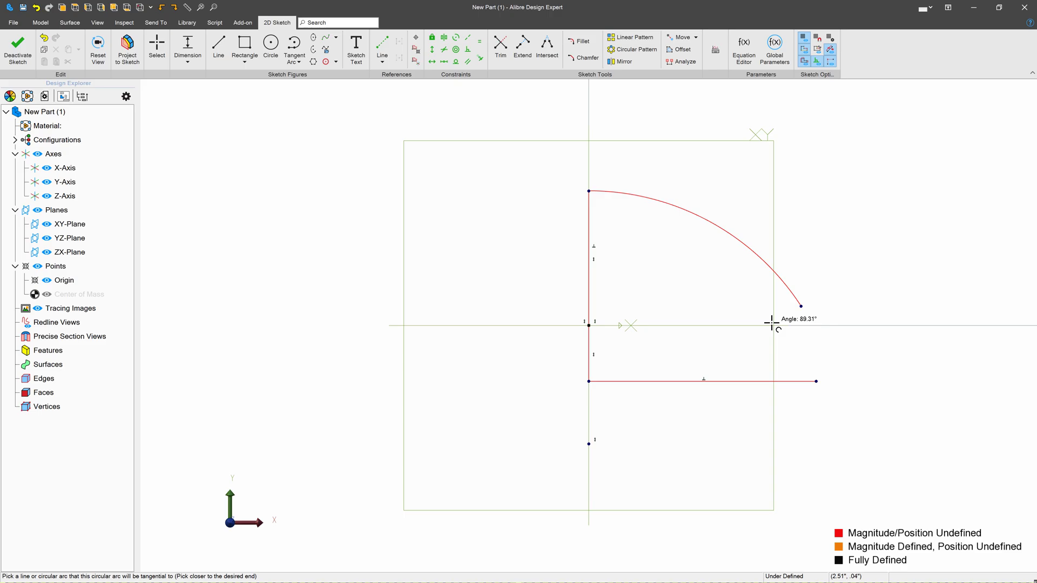
{"action": "left_click", "coordinate": [802, 306]}
{"action": "left_click", "coordinate": [817, 382]}
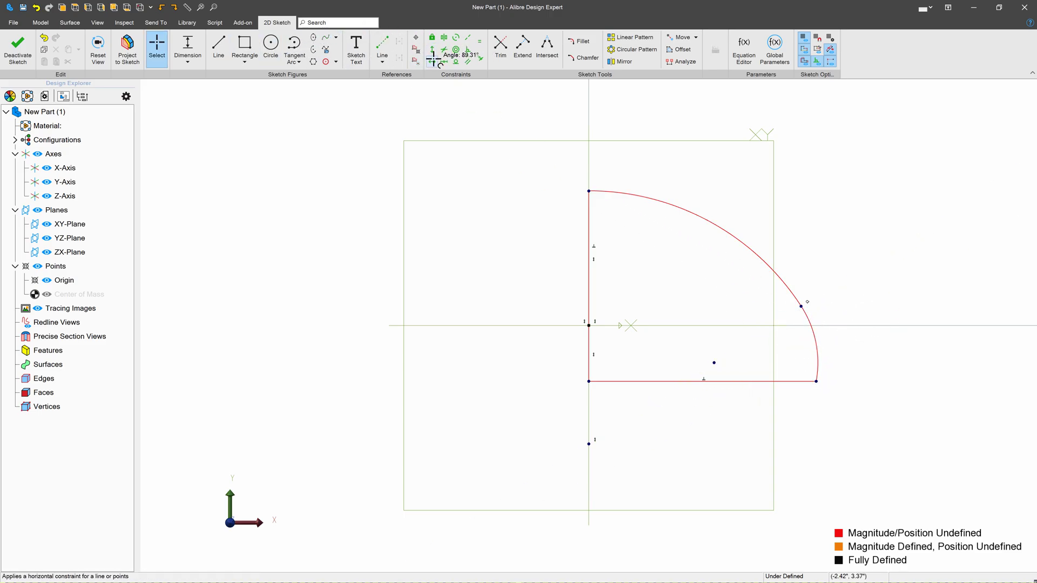
Constrain the tangent arc's centre horizontally with the outer end of the base line.
{"action": "left_click", "coordinate": [432, 61]}
{"action": "left_click", "coordinate": [714, 362]}
{"action": "left_click", "coordinate": [817, 382]}
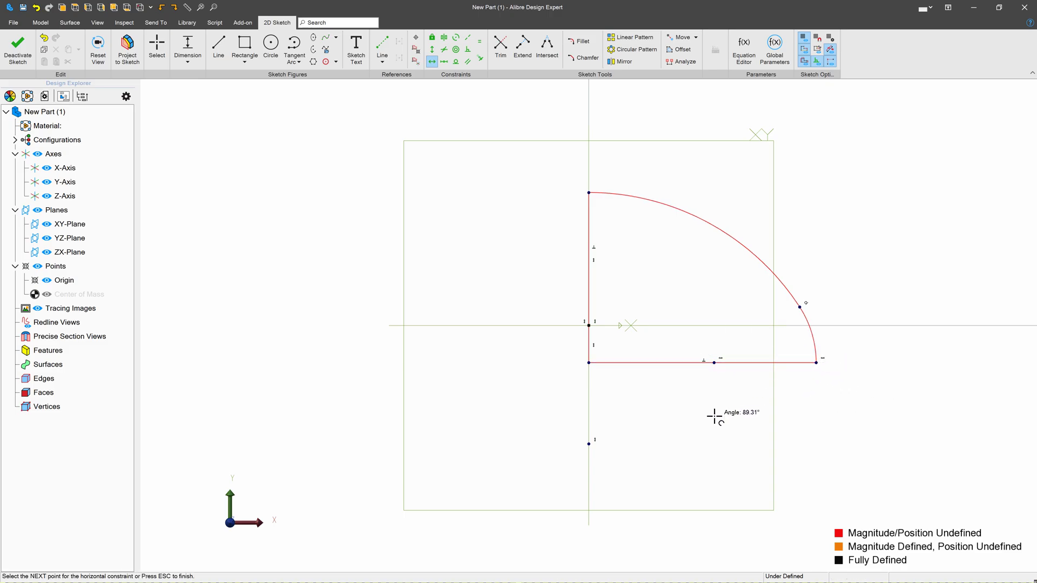
{"action": "key", "text": "Escape"}
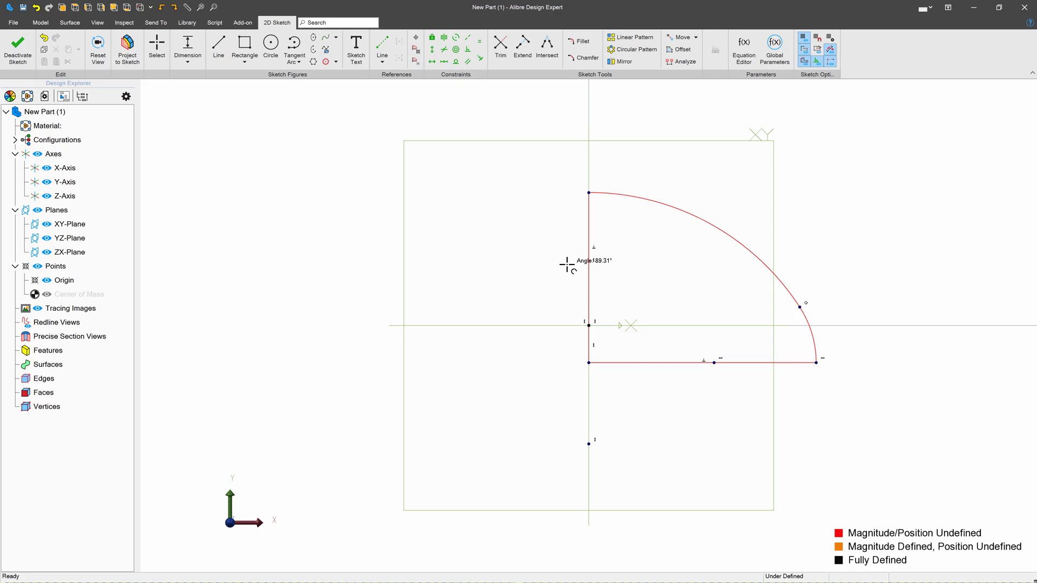
Dimension the vertical line above the origin at 1.000" and the one below it at .500".
{"action": "double_click", "coordinate": [589, 268]}
{"action": "type", "text": "1.888340\""}
{"action": "key", "text": "Return"}
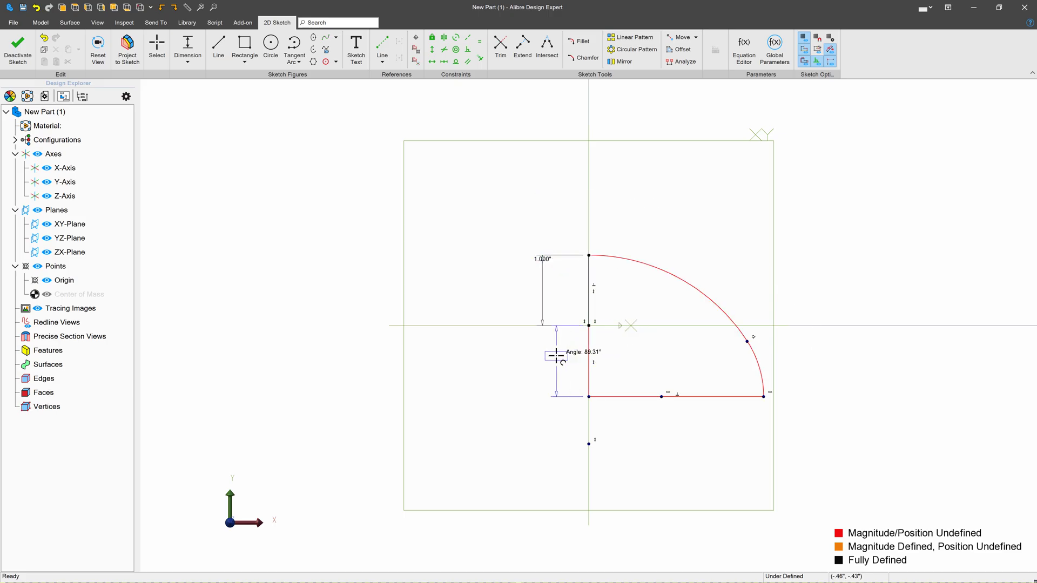
{"action": "double_click", "coordinate": [587, 354]}
{"action": "type", "text": ".5"}
{"action": "key", "text": "Return"}
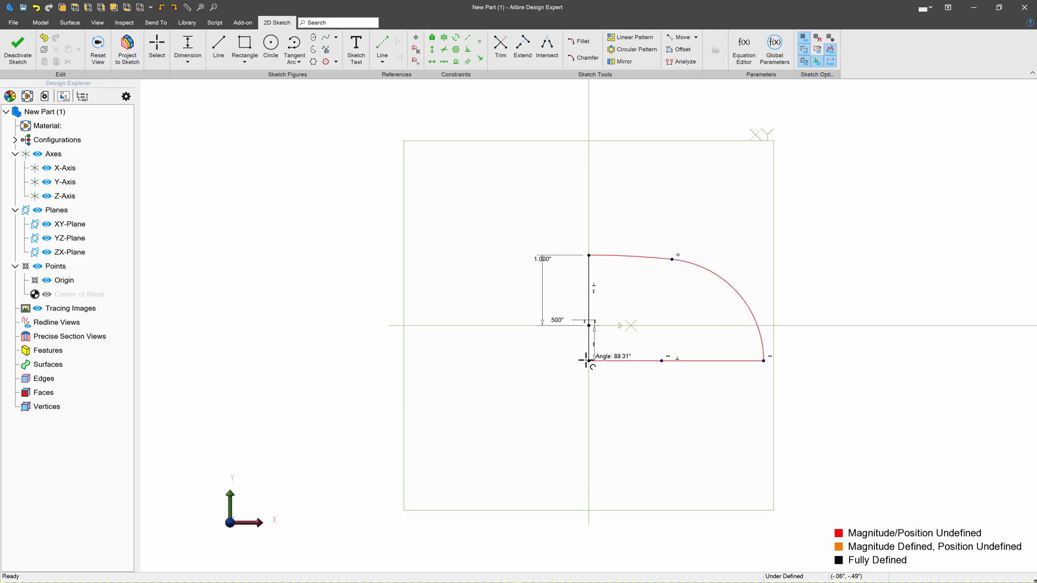
Dimension the horizontal base line at 3.75".
{"action": "left_click", "coordinate": [704, 363]}
{"action": "left_click", "coordinate": [697, 404]}
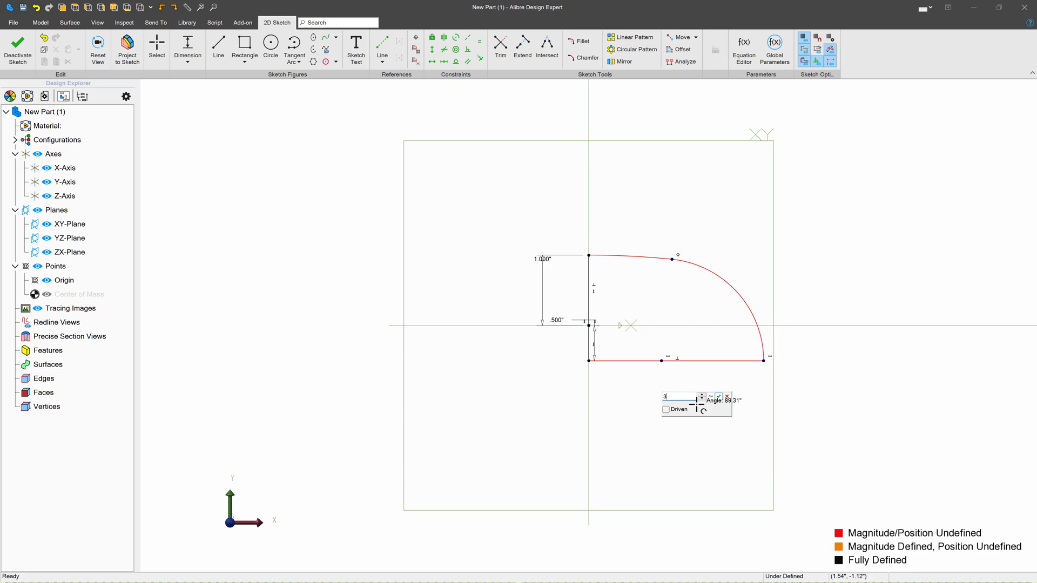
{"action": "type", "text": "3.75"}
{"action": "key", "text": "Return"}
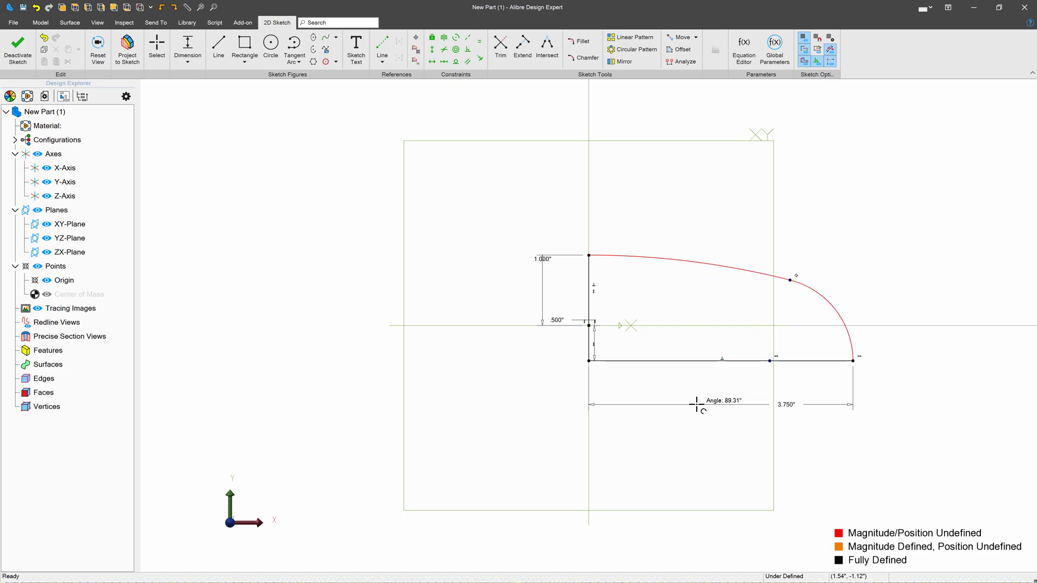
Set the tangent arc's radius to 1.000" and align the large arc's centre vertically with the profile's uppermost point in the completed sketch.
{"action": "left_click", "coordinate": [841, 315]}
{"action": "left_click", "coordinate": [916, 304]}
{"action": "type", "text": "1.181243"}
{"action": "key", "text": "Return"}
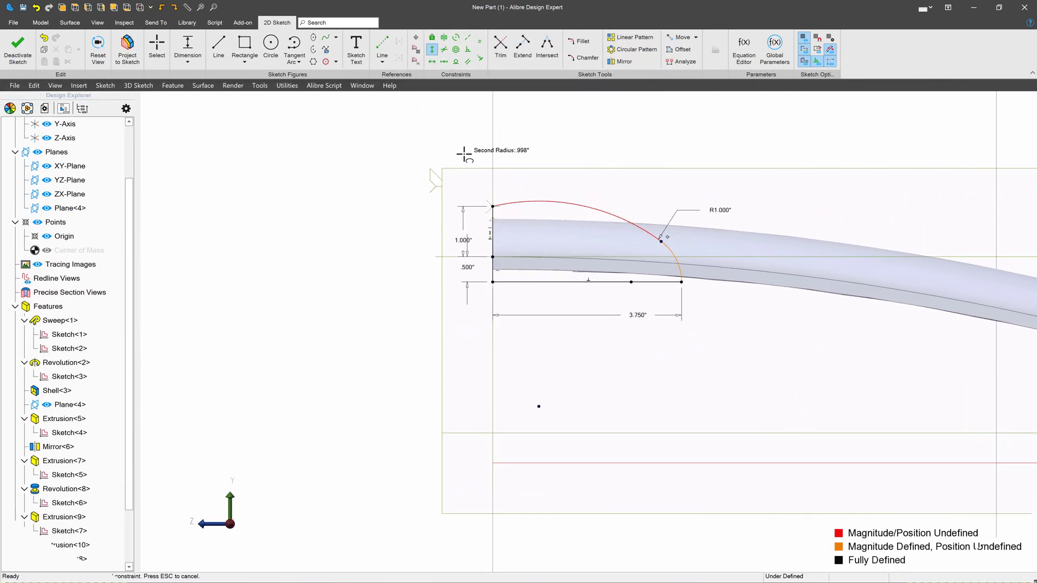
{"action": "left_click", "coordinate": [539, 406]}
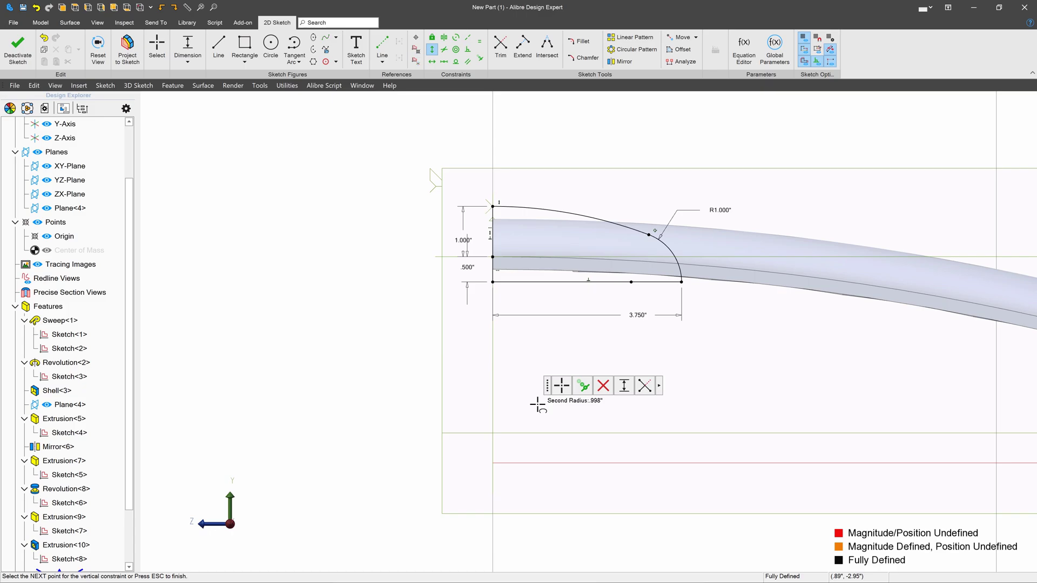
{"action": "left_click", "coordinate": [18, 48]}
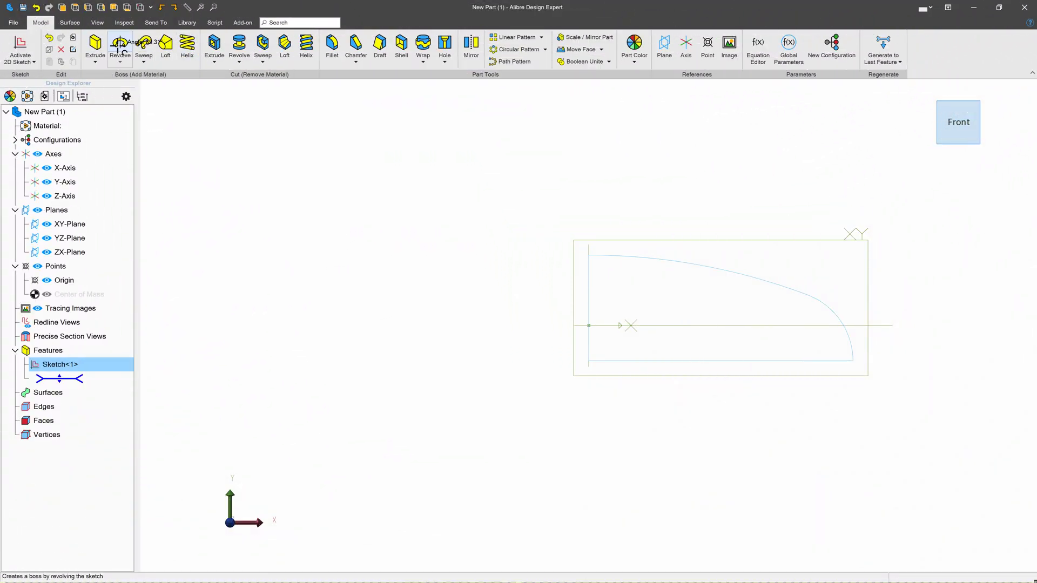
Revolve the profile sketch 360° about the Y-Axis as a solid boss.
{"action": "left_click", "coordinate": [120, 49]}
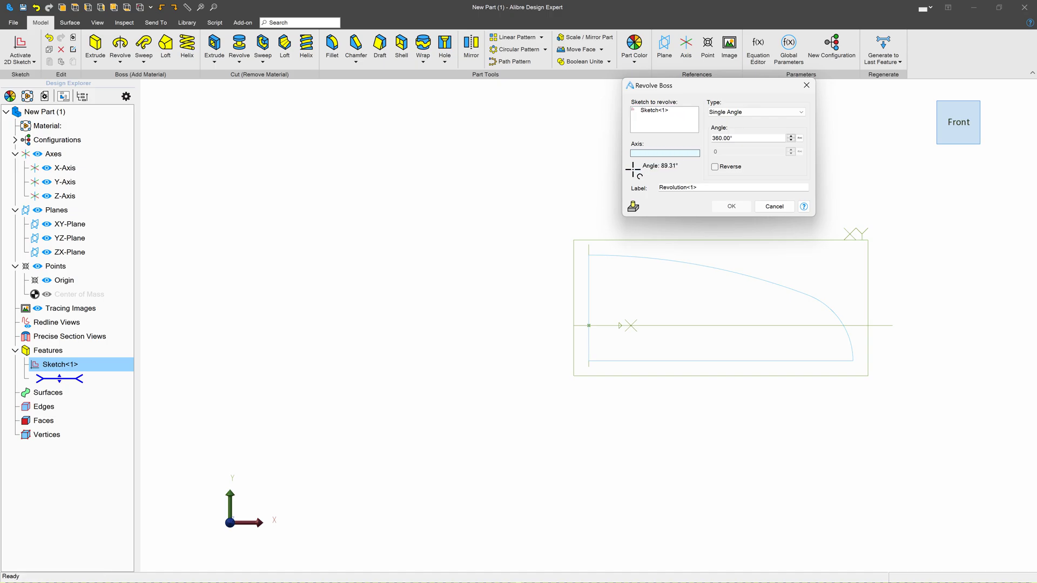
{"action": "left_click", "coordinate": [588, 249]}
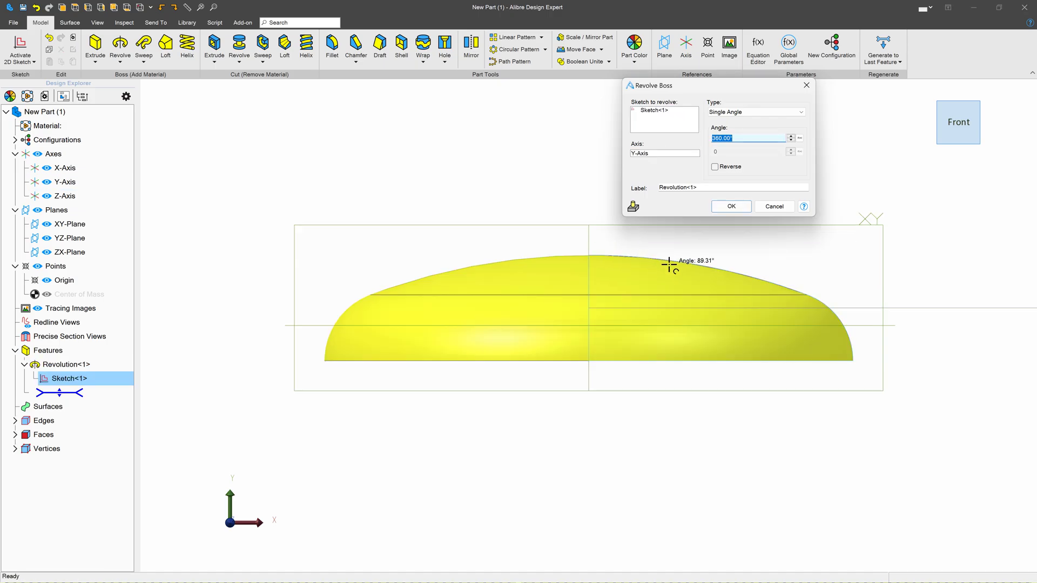
{"action": "left_click", "coordinate": [725, 208]}
Shell the revolved body to a .25" thickness, removing its flat bottom face.
{"action": "middle_click_drag", "start_coordinate": [692, 241], "coordinate": [681, 216]}
{"action": "left_click", "coordinate": [674, 227]}
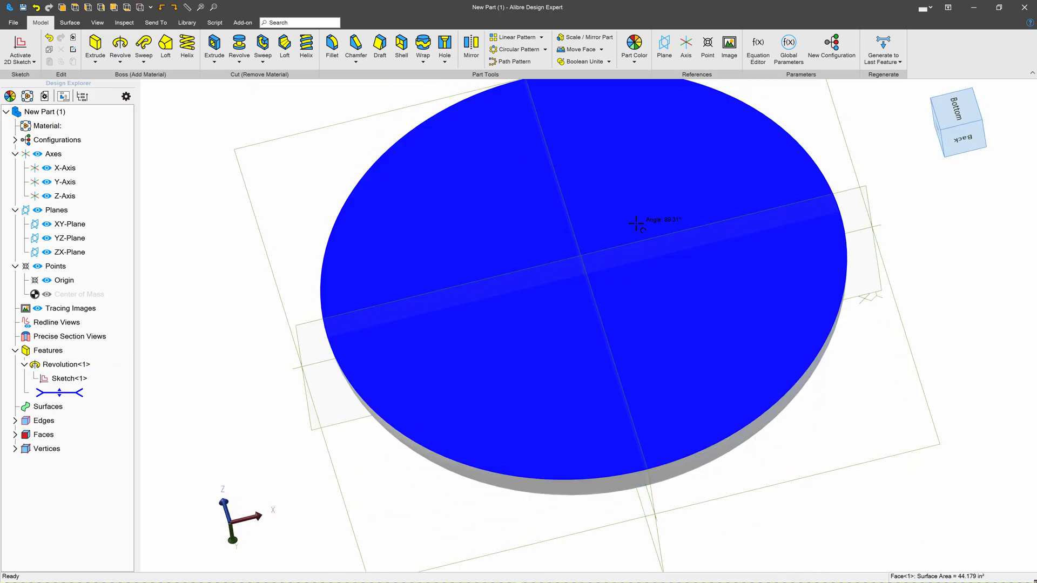
{"action": "left_click", "coordinate": [532, 173]}
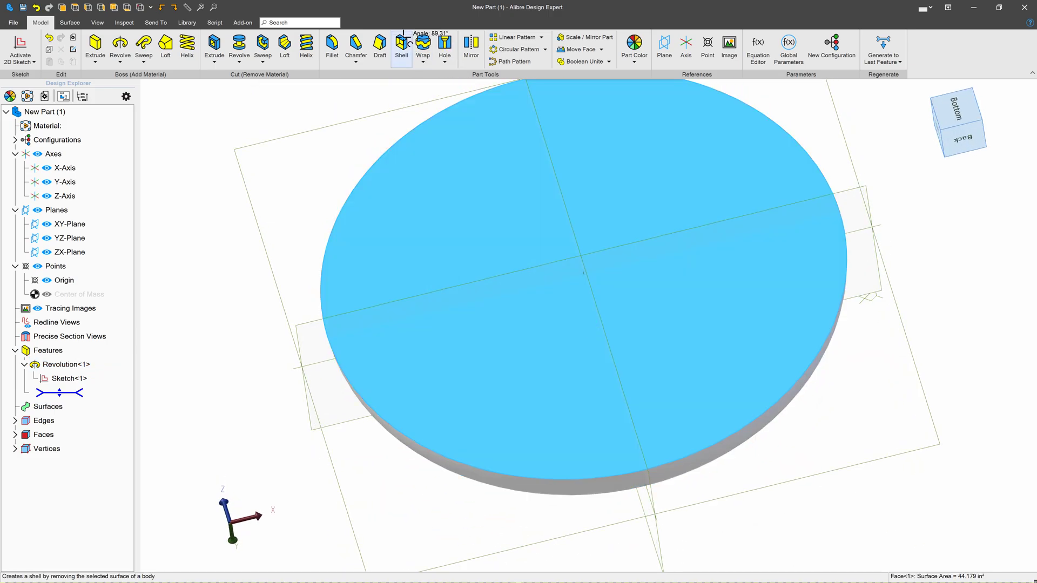
{"action": "left_click", "coordinate": [402, 44]}
{"action": "left_click", "coordinate": [837, 338]}
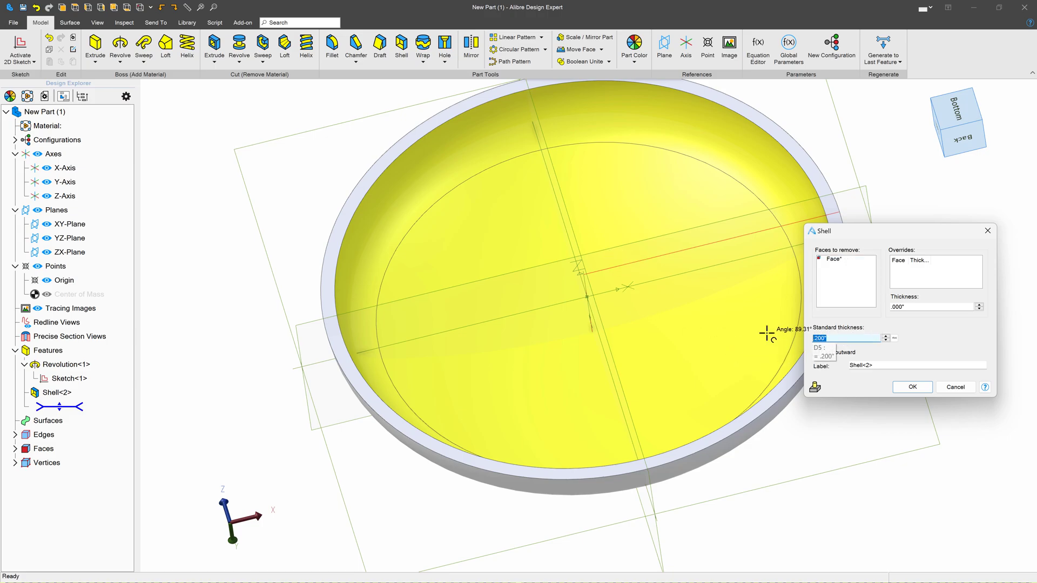
{"action": "type", "text": ".25"}
{"action": "key", "text": "Return"}
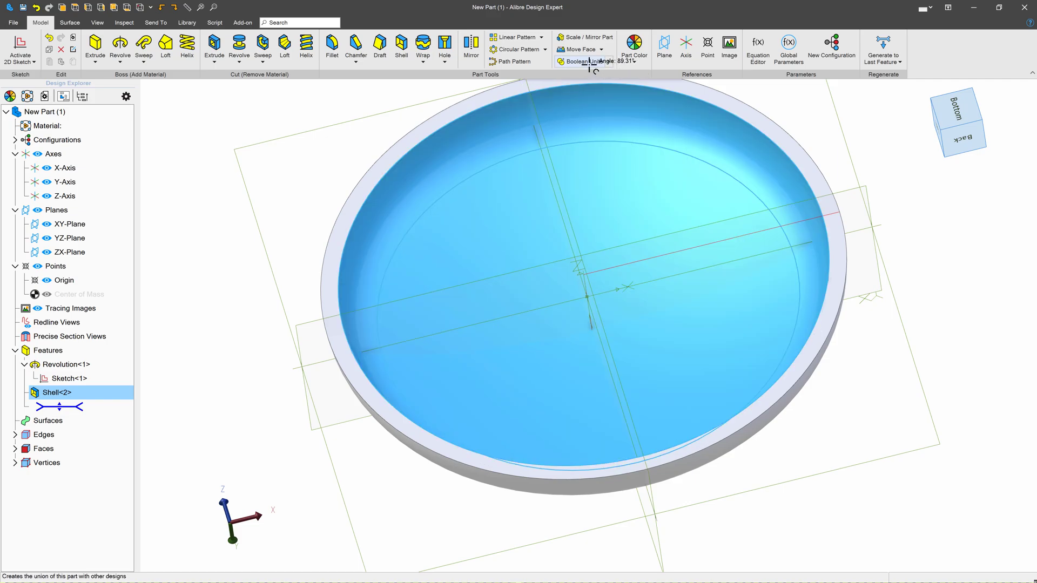
Start a Boolean Unite and insert one copy of the Arm Video Version part overlapping the side of the domed body.
{"action": "left_click", "coordinate": [572, 61]}
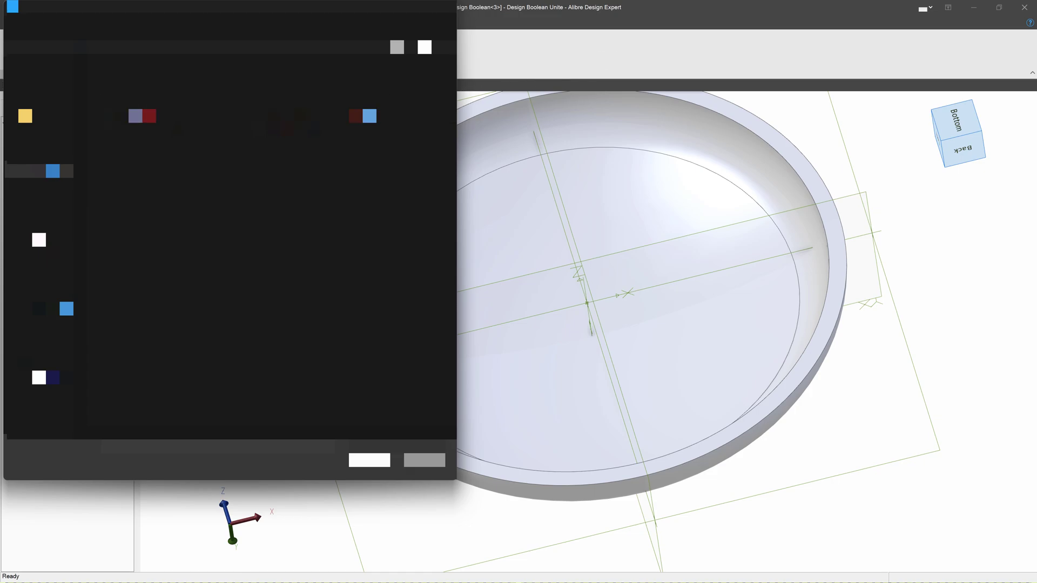
{"action": "left_click", "coordinate": [197, 130]}
{"action": "left_click", "coordinate": [370, 460]}
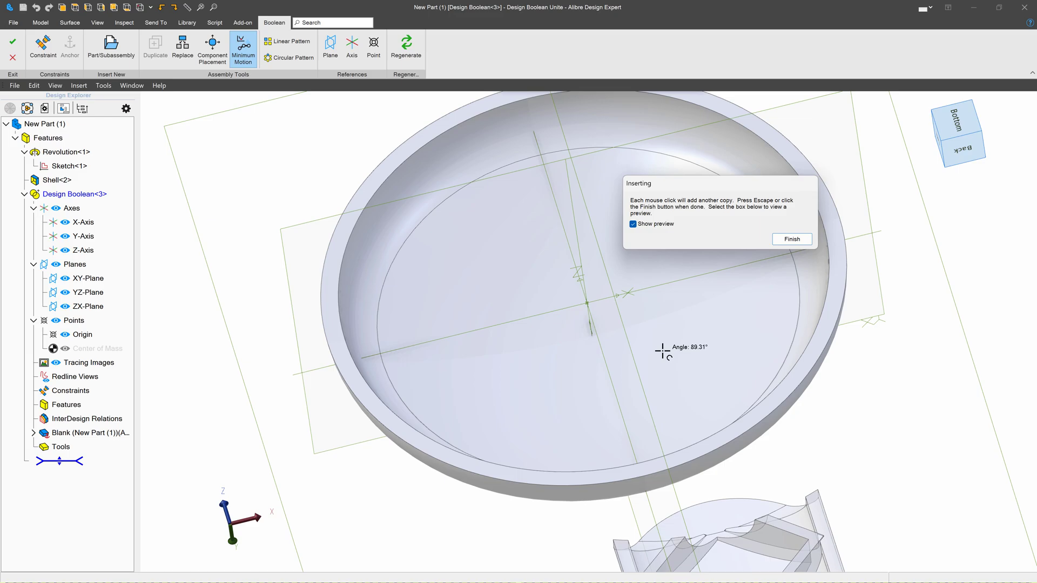
{"action": "scroll", "coordinate": [662, 350], "scroll_direction": "down", "scroll_amount": 4}
{"action": "middle_click_drag", "start_coordinate": [676, 333], "coordinate": [722, 329]}
{"action": "scroll", "coordinate": [591, 446], "scroll_direction": "up", "scroll_amount": 3}
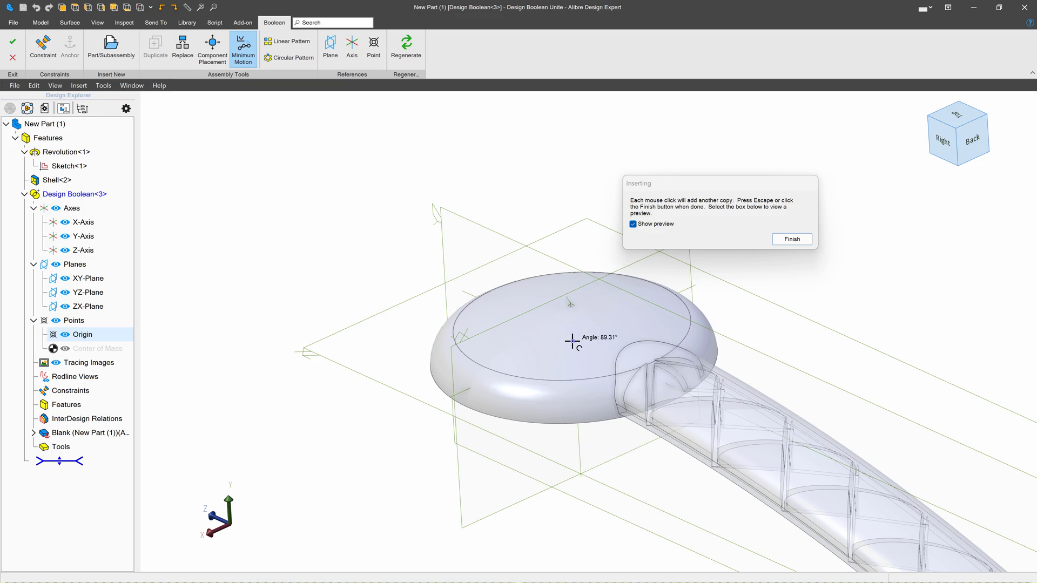
{"action": "left_click", "coordinate": [572, 341]}
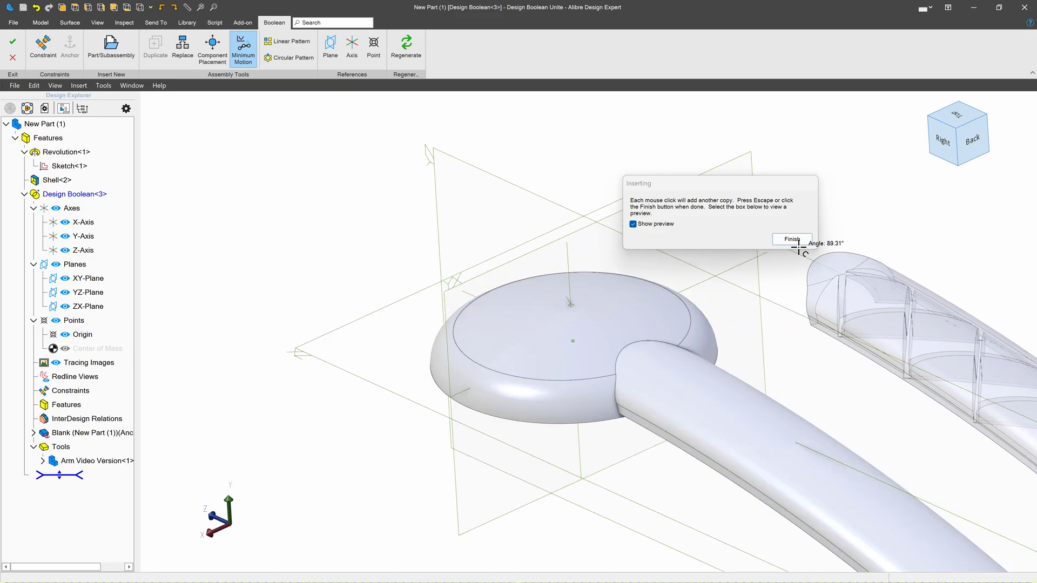
{"action": "left_click", "coordinate": [793, 239]}
Anchor the inserted arm part and circular-pattern it into 5 equally spaced instances around the Y-Axis over the full circle.
{"action": "right_click", "coordinate": [674, 392]}
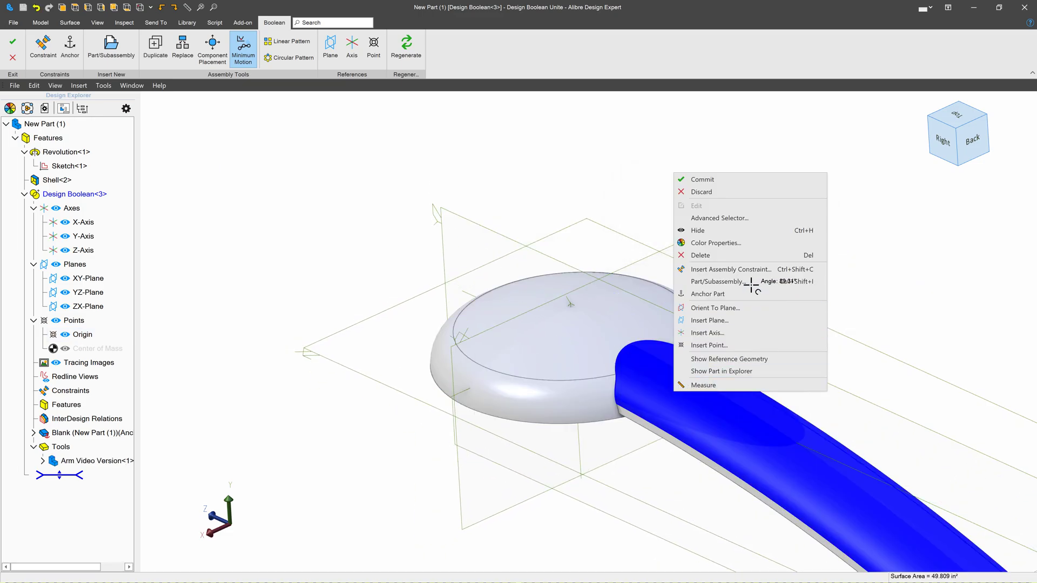
{"action": "left_click", "coordinate": [702, 294]}
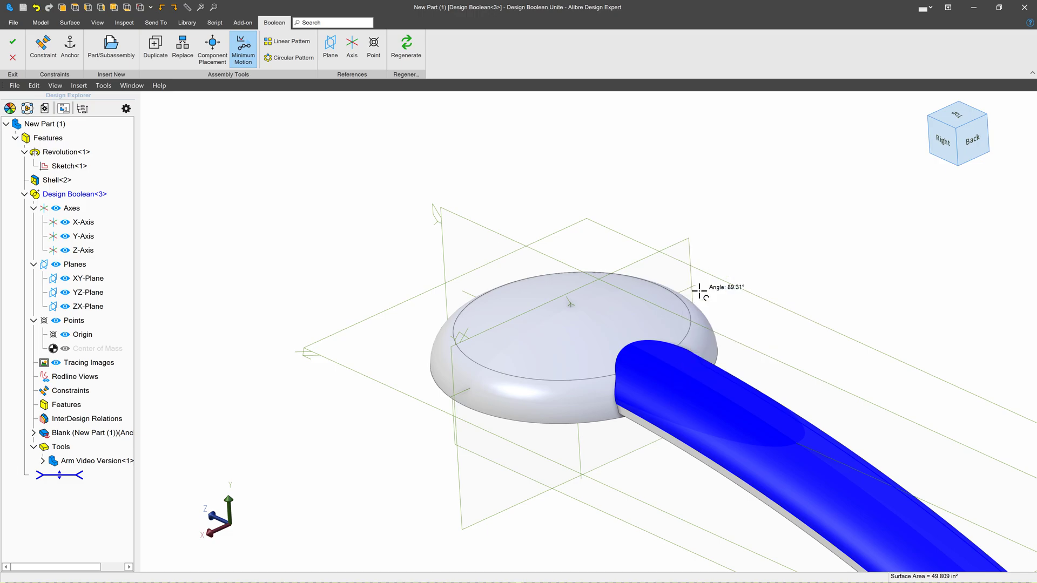
{"action": "left_click", "coordinate": [276, 57]}
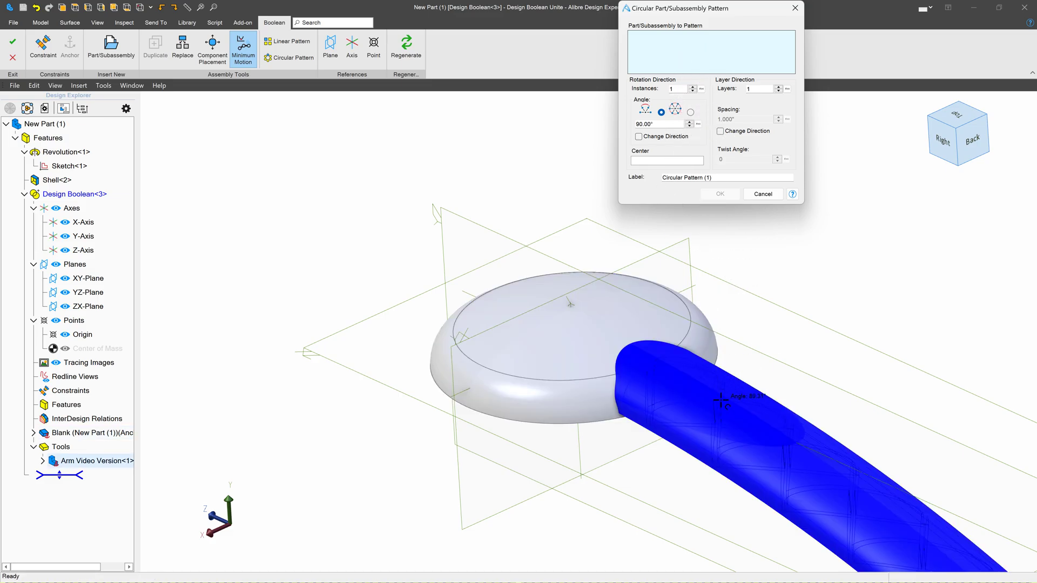
{"action": "left_click", "coordinate": [686, 411]}
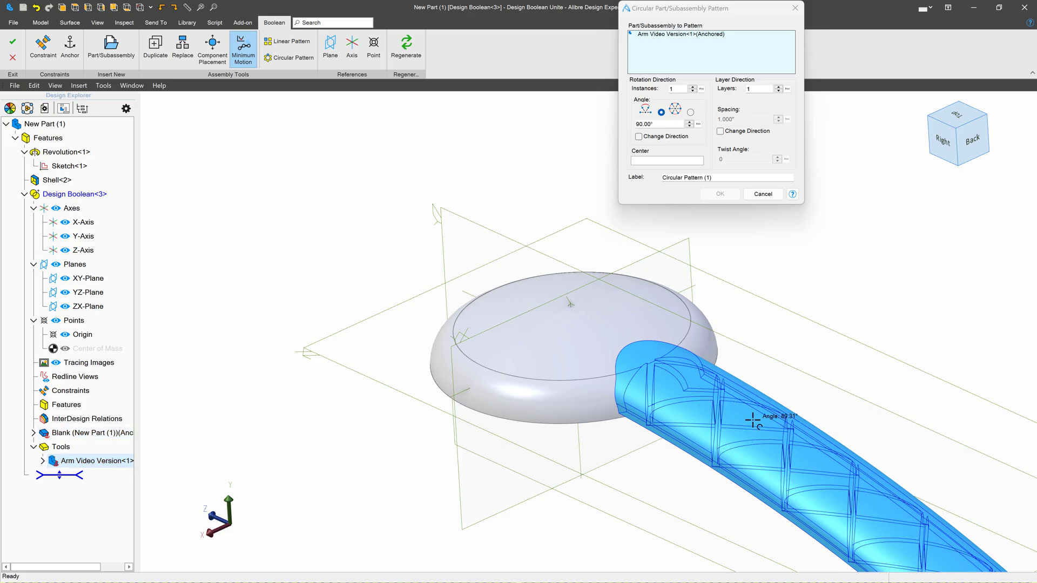
{"action": "double_click", "coordinate": [686, 88]}
{"action": "type", "text": "3"}
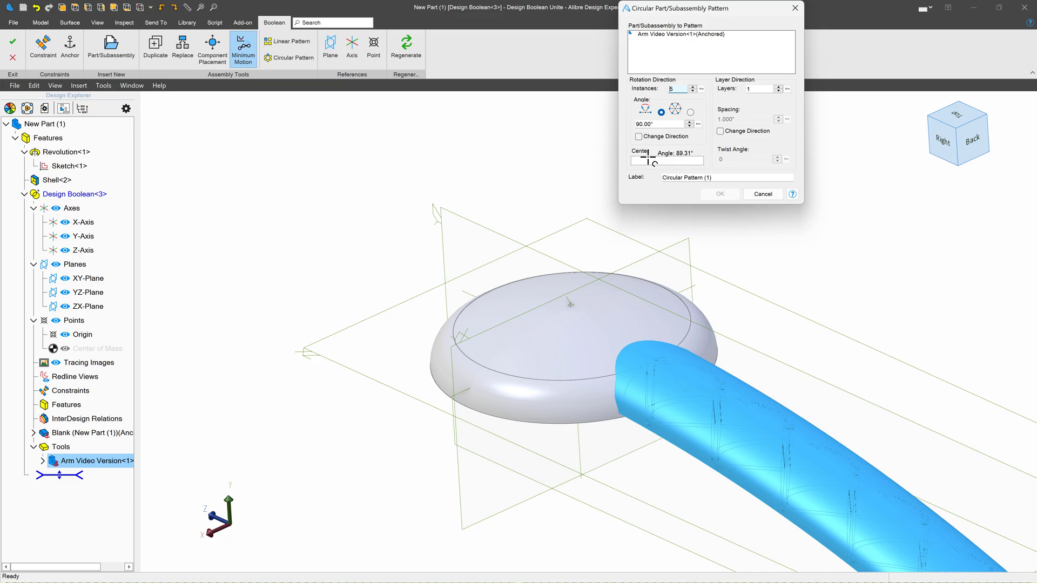
{"action": "left_click", "coordinate": [648, 162]}
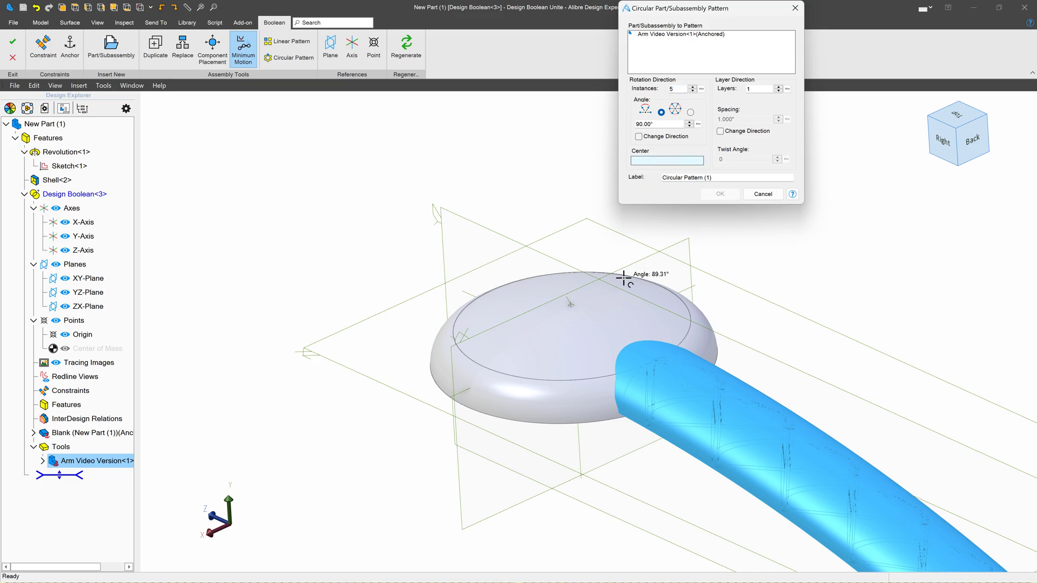
{"action": "left_click", "coordinate": [574, 313]}
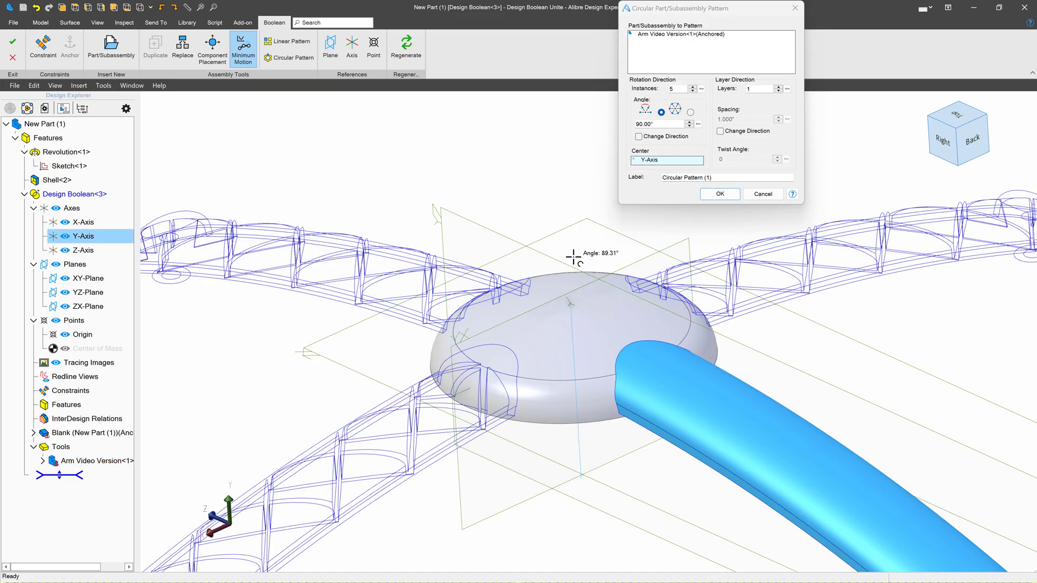
{"action": "scroll", "coordinate": [611, 368], "scroll_direction": "down", "scroll_amount": 5}
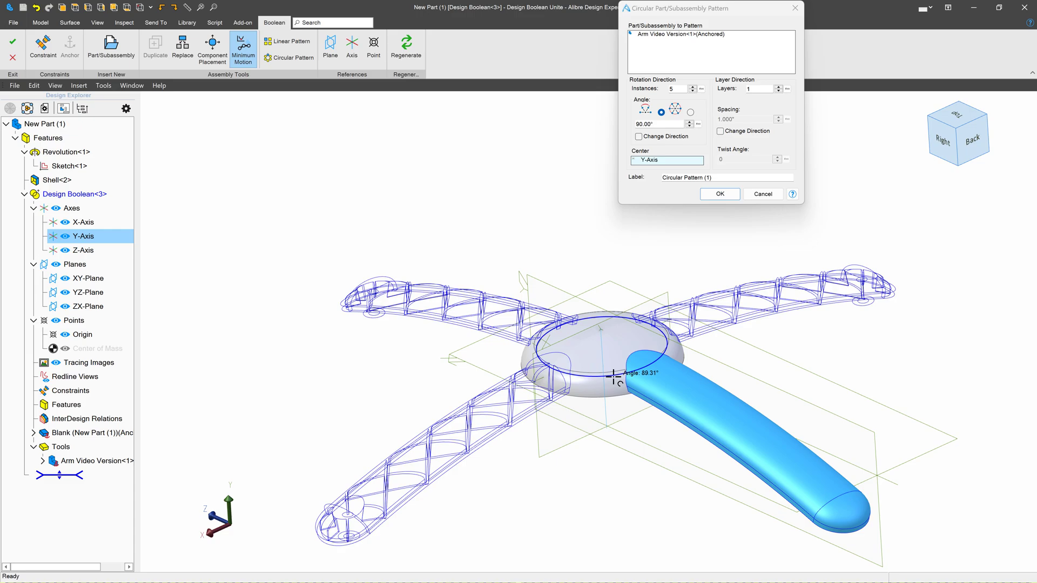
{"action": "left_click", "coordinate": [690, 112]}
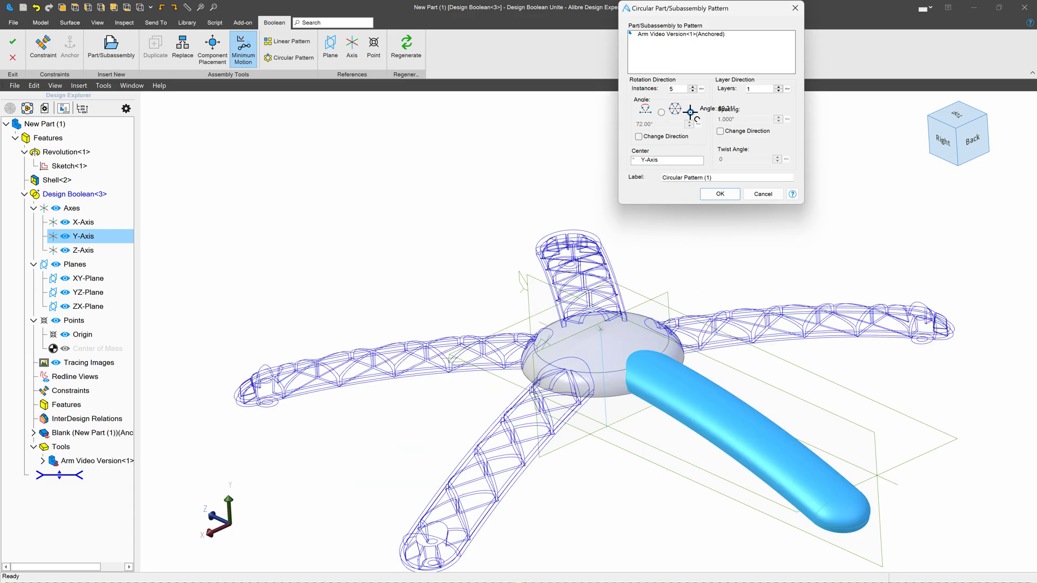
{"action": "left_click", "coordinate": [712, 192]}
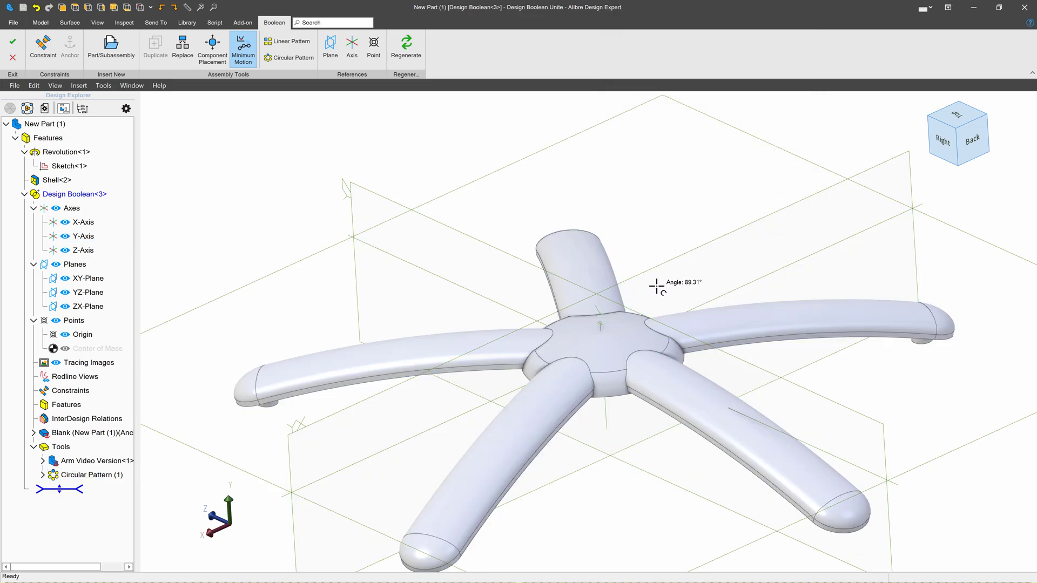
Commit the Boolean Unite so that all the arms are joined with the domed hub.
{"action": "middle_click_drag", "start_coordinate": [656, 287], "coordinate": [655, 284]}
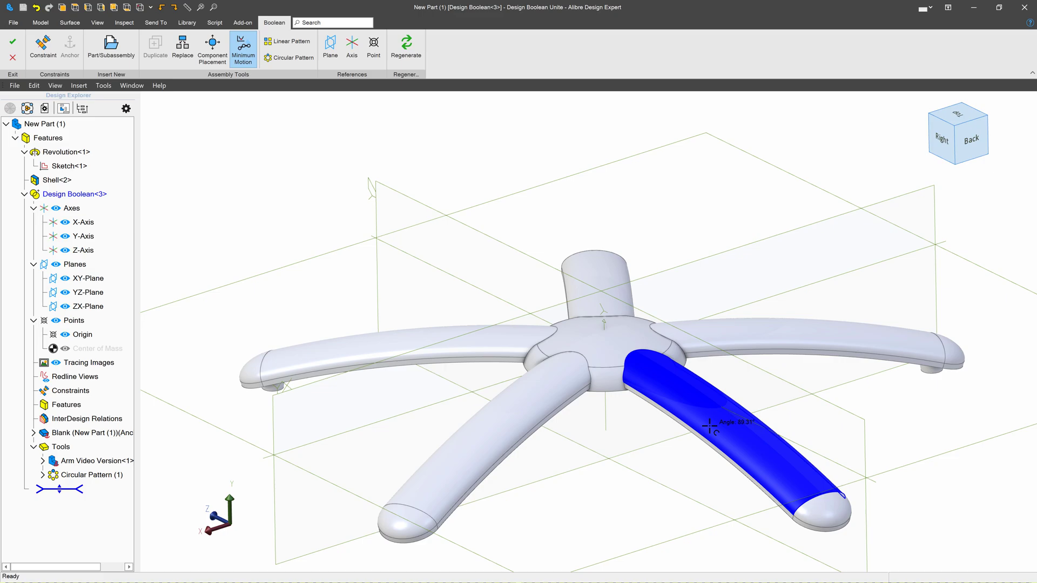
{"action": "left_click", "coordinate": [12, 42]}
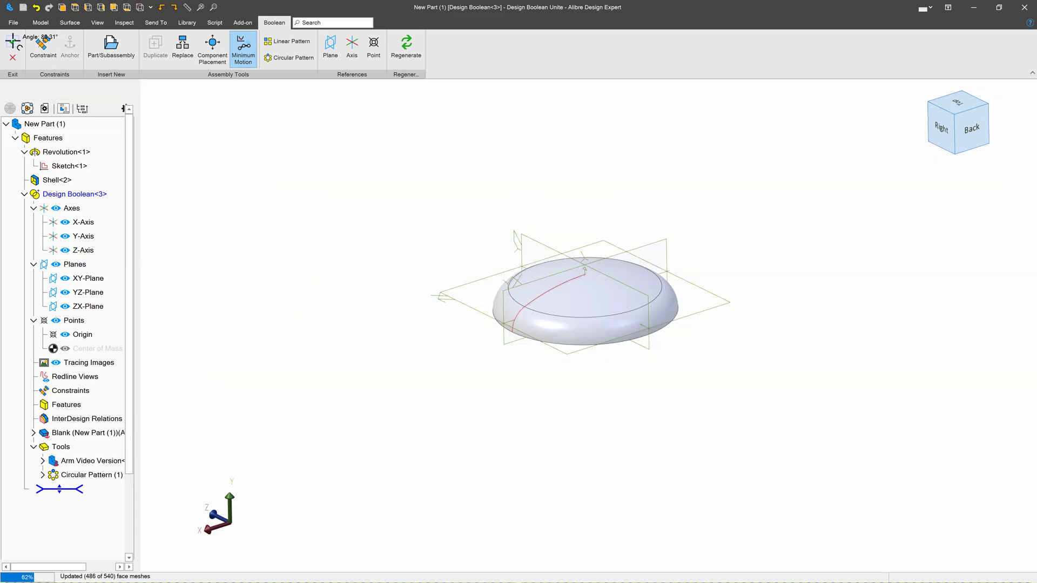
Examine the united base from above and from its ribbed underside, including where the arms meet the hub.
{"action": "scroll", "coordinate": [533, 270], "scroll_direction": "up", "scroll_amount": 10}
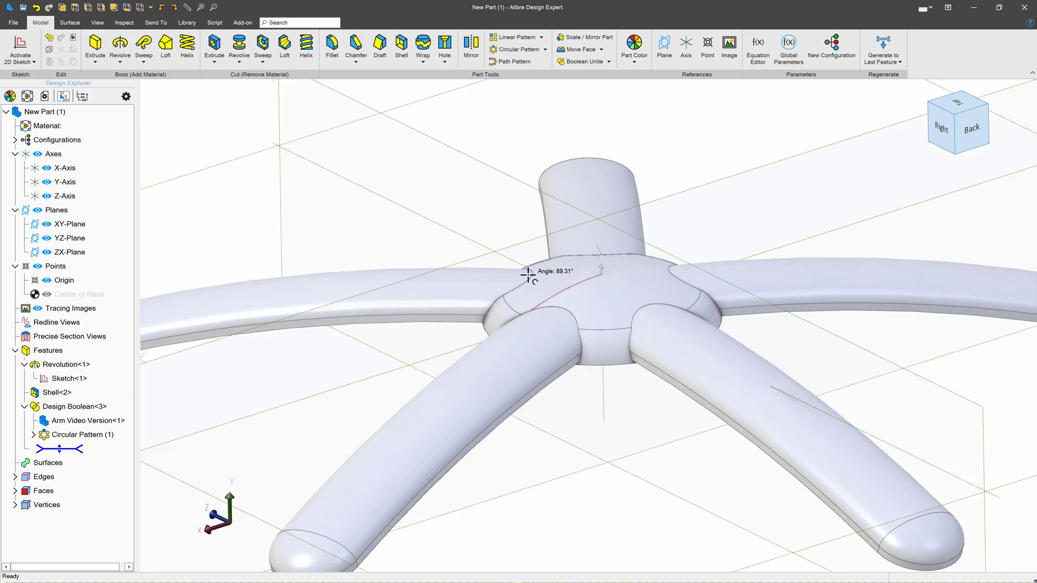
{"action": "scroll", "coordinate": [508, 263], "scroll_direction": "down", "scroll_amount": 8}
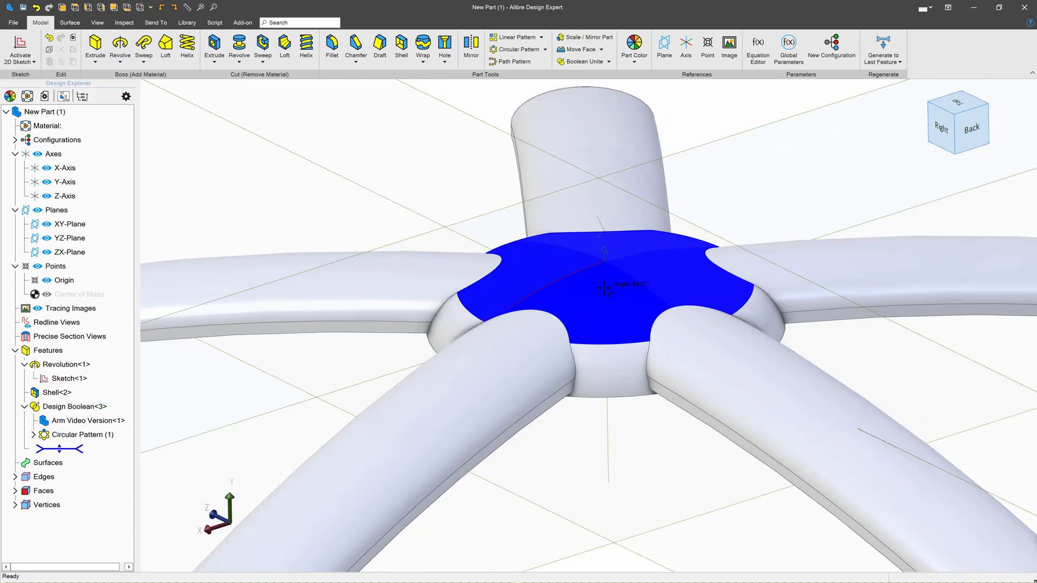
{"action": "middle_click_drag", "start_coordinate": [610, 287], "coordinate": [640, 335]}
{"action": "scroll", "coordinate": [639, 335], "scroll_direction": "down", "scroll_amount": 5}
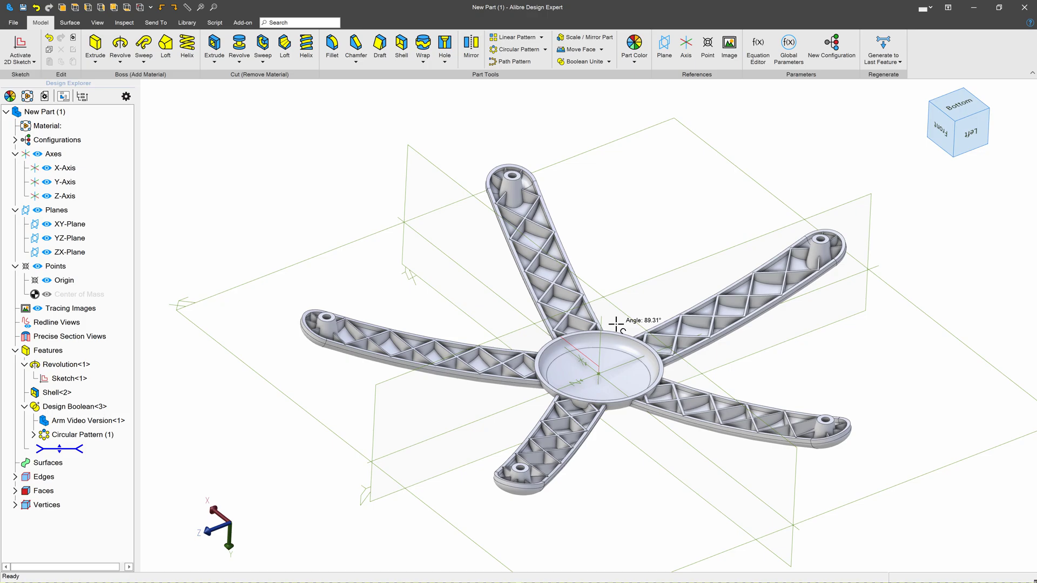
{"action": "scroll", "coordinate": [634, 324], "scroll_direction": "up", "scroll_amount": 5}
{"action": "scroll", "coordinate": [602, 293], "scroll_direction": "up", "scroll_amount": 5}
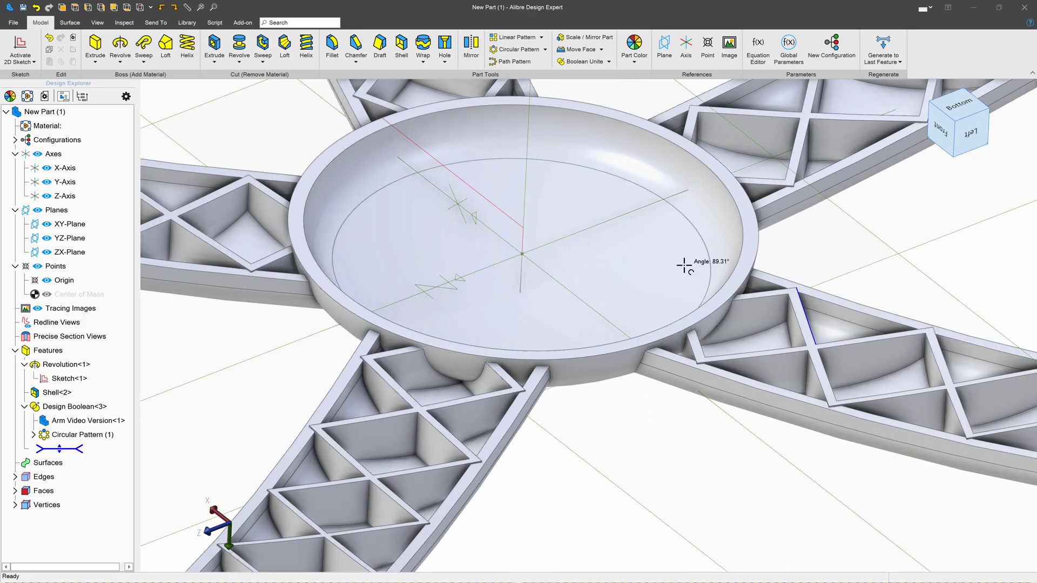
{"action": "left_click", "coordinate": [632, 261]}
{"action": "middle_click_drag", "start_coordinate": [624, 220], "coordinate": [628, 131]}
{"action": "scroll", "coordinate": [625, 262], "scroll_direction": "down", "scroll_amount": 5}
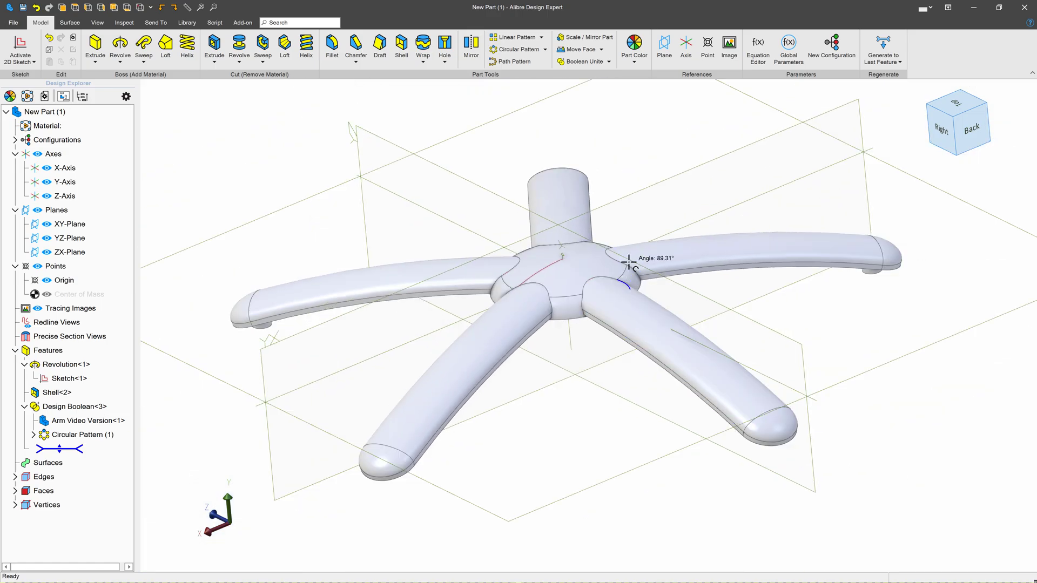
{"action": "scroll", "coordinate": [635, 219], "scroll_direction": "up", "scroll_amount": 5}
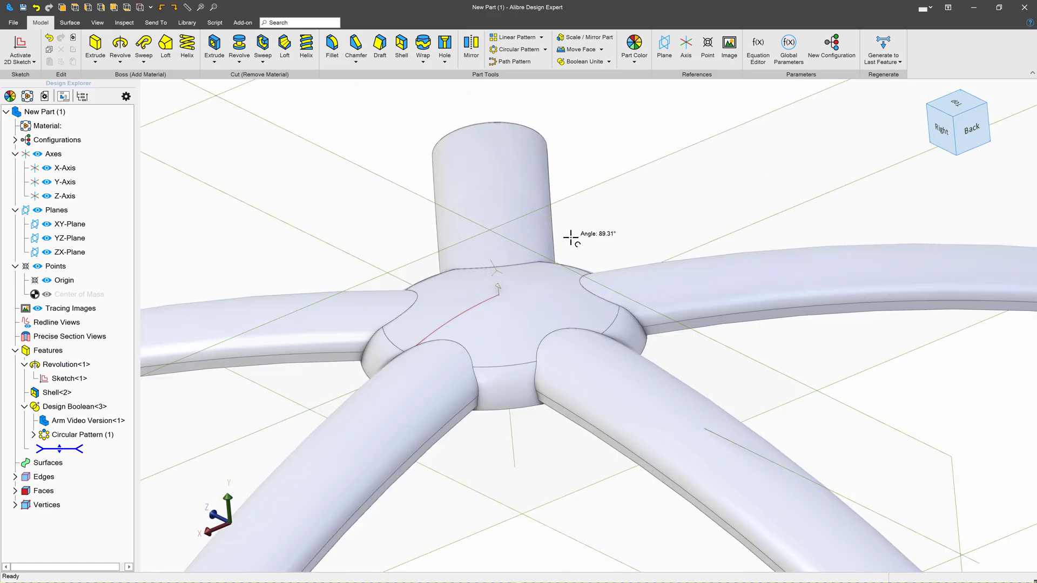
{"action": "scroll", "coordinate": [571, 237], "scroll_direction": "down", "scroll_amount": 6}
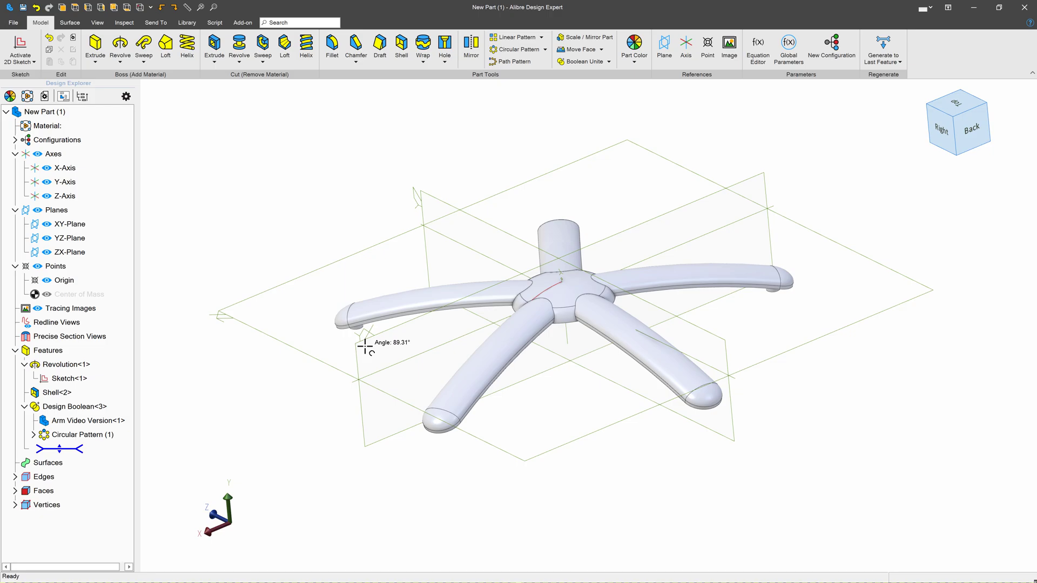
Start a sketch on the XY-Plane and draw a closed, tapered five-sided profile beside the vertical axis, with a horizontal base about 0.54" long.
{"action": "left_click", "coordinate": [363, 343]}
{"action": "left_click", "coordinate": [20, 44]}
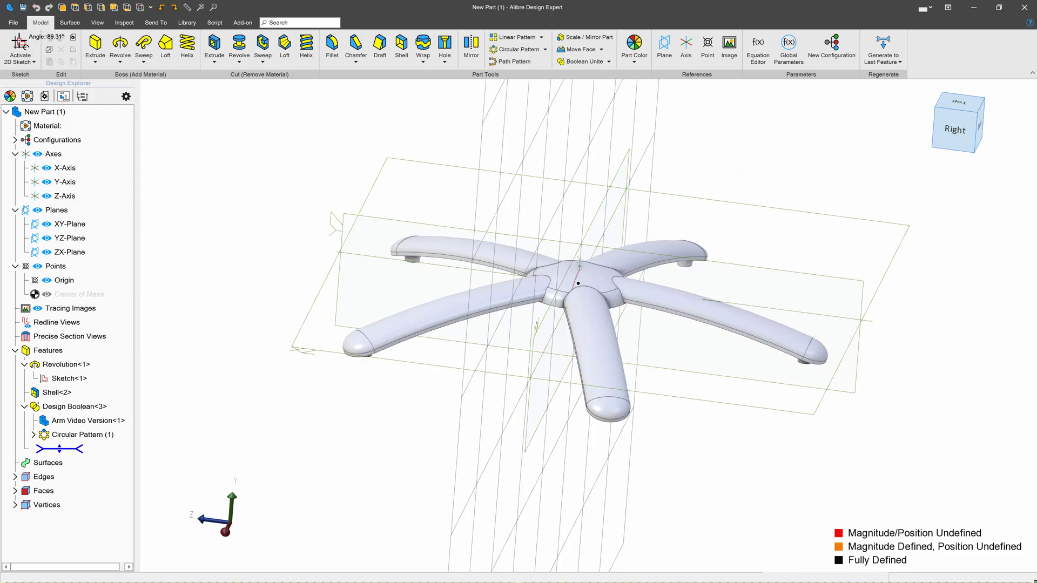
{"action": "scroll", "coordinate": [626, 270], "scroll_direction": "up", "scroll_amount": 6}
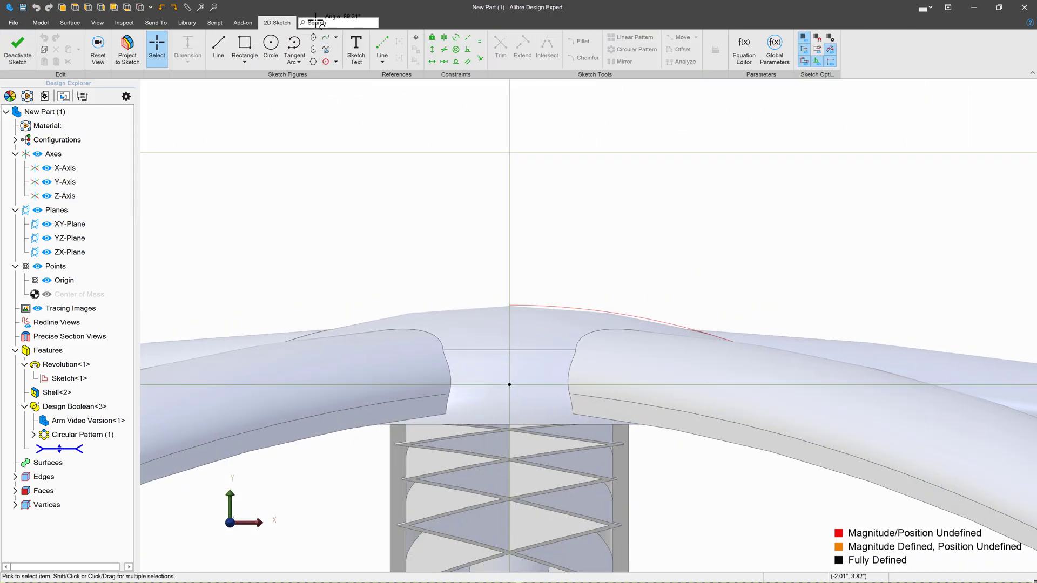
{"action": "left_click", "coordinate": [218, 47]}
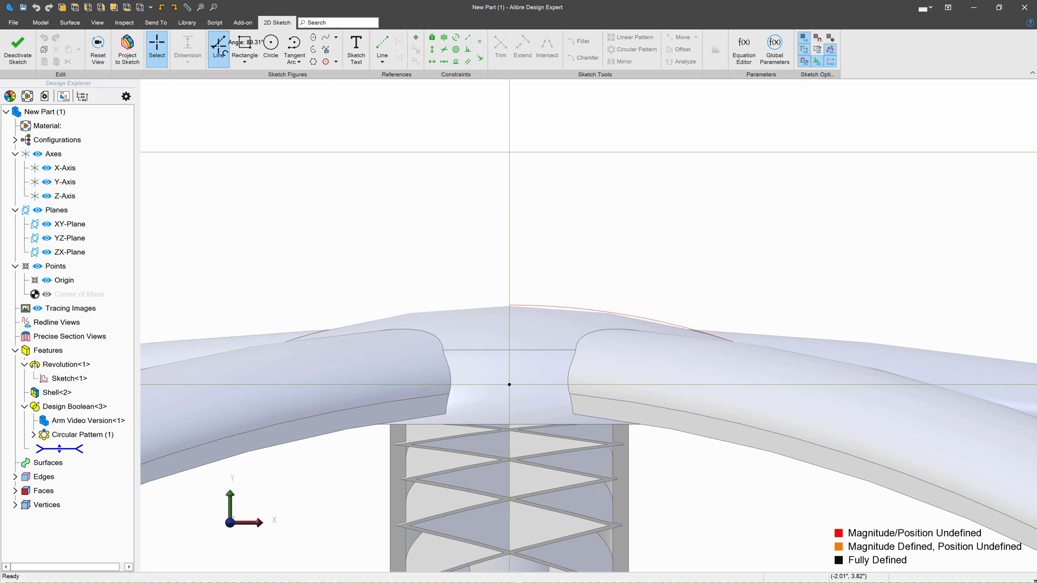
{"action": "left_click", "coordinate": [601, 192]}
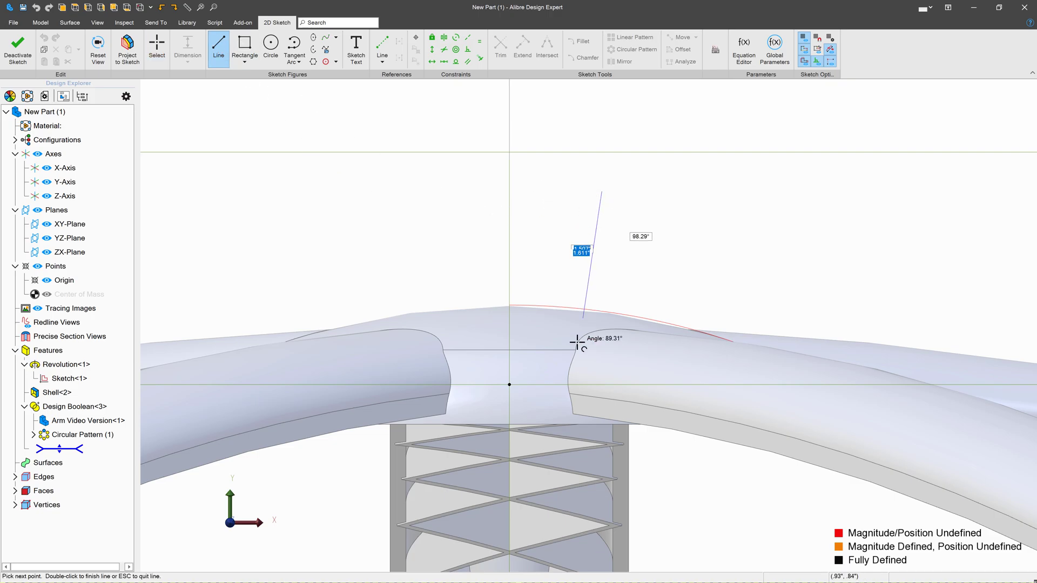
{"action": "left_click", "coordinate": [552, 405]}
{"action": "left_click", "coordinate": [595, 405]}
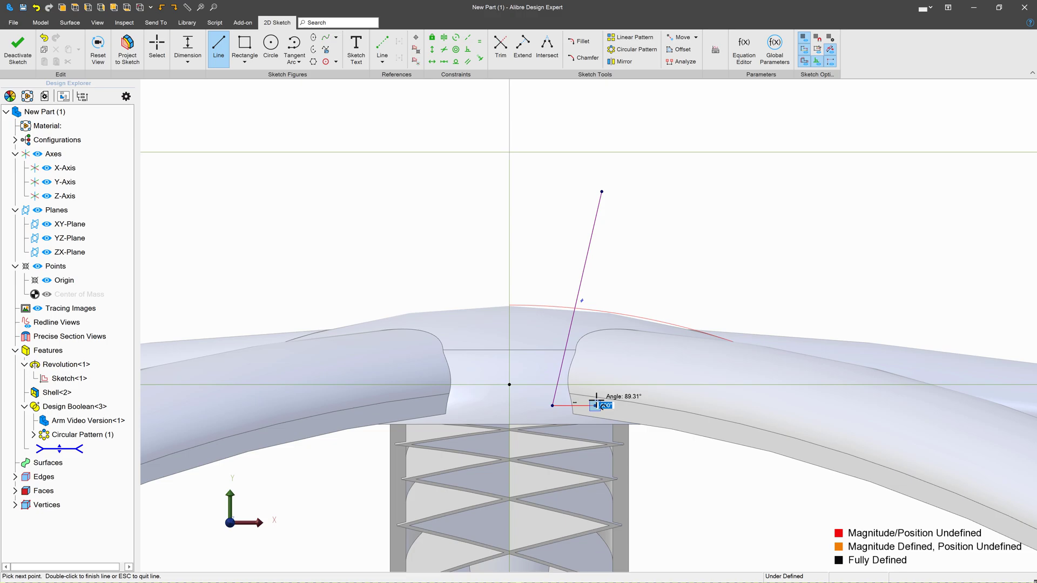
{"action": "left_click", "coordinate": [630, 344]}
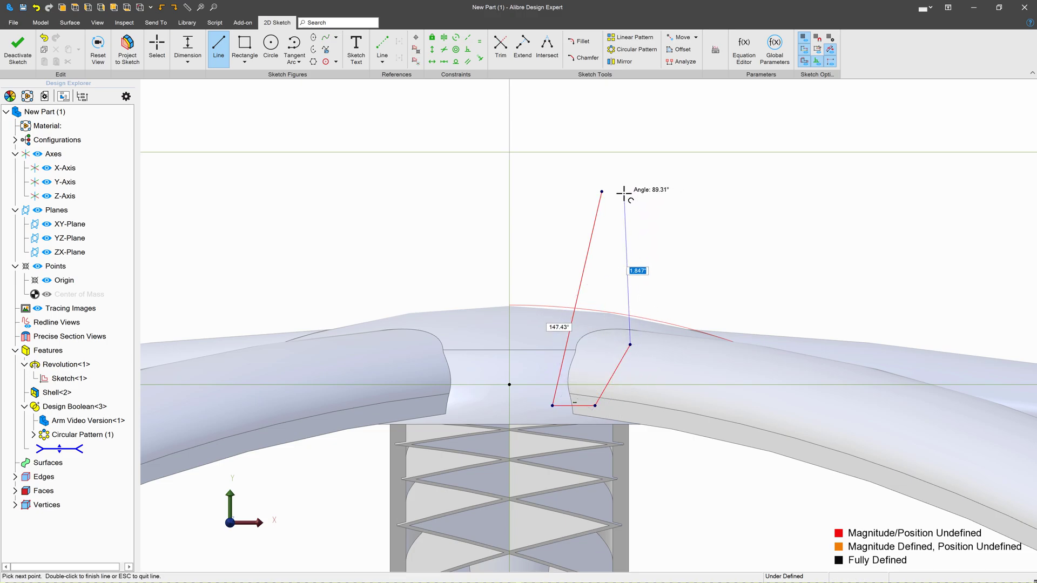
{"action": "left_click", "coordinate": [623, 191]}
{"action": "left_click", "coordinate": [613, 191]}
{"action": "left_click", "coordinate": [602, 191]}
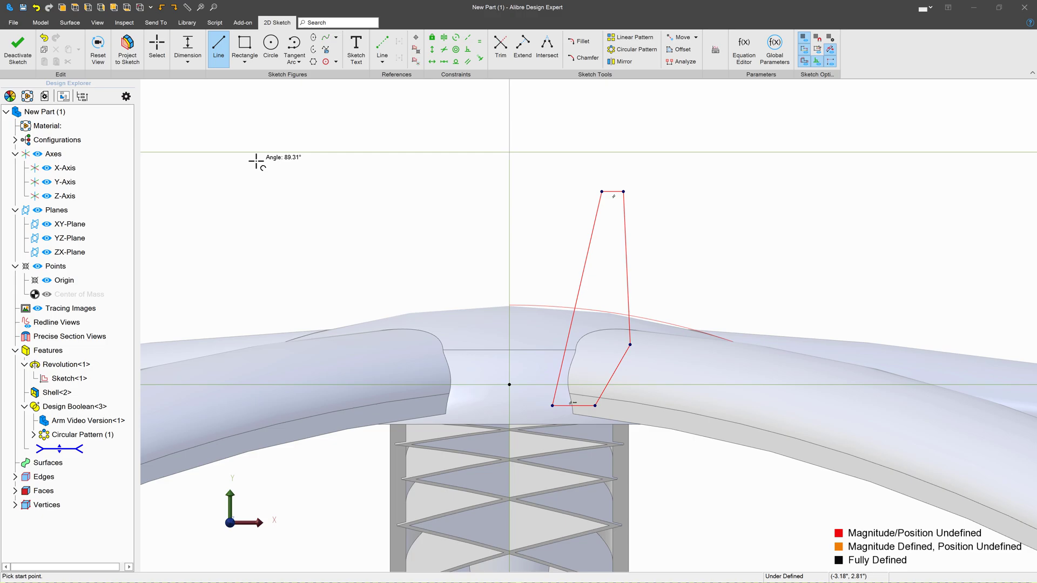
{"action": "key", "text": "Escape"}
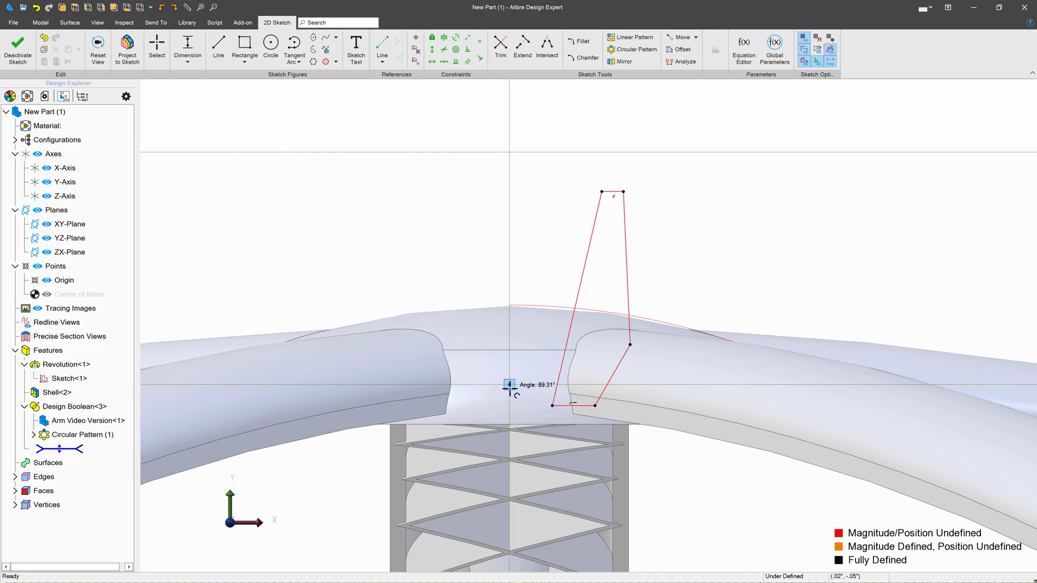
Dimension the profile's base line 1.000" below the origin and set its length to .500".
{"action": "left_click", "coordinate": [466, 393]}
{"action": "key", "text": "Return"}
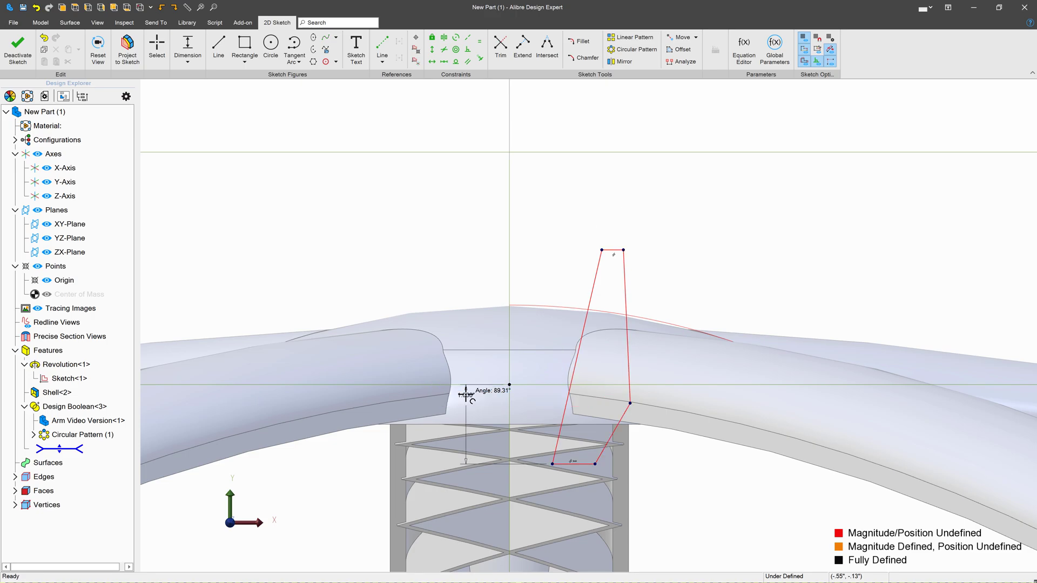
{"action": "left_click", "coordinate": [595, 464]}
{"action": "left_click", "coordinate": [570, 499]}
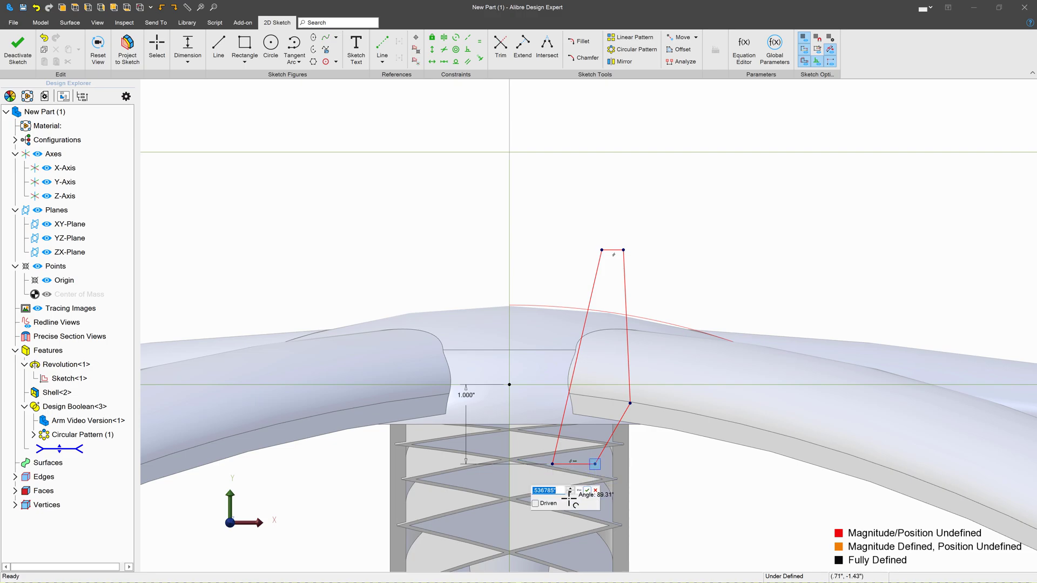
{"action": "type", "text": ".5"}
{"action": "key", "text": "Return"}
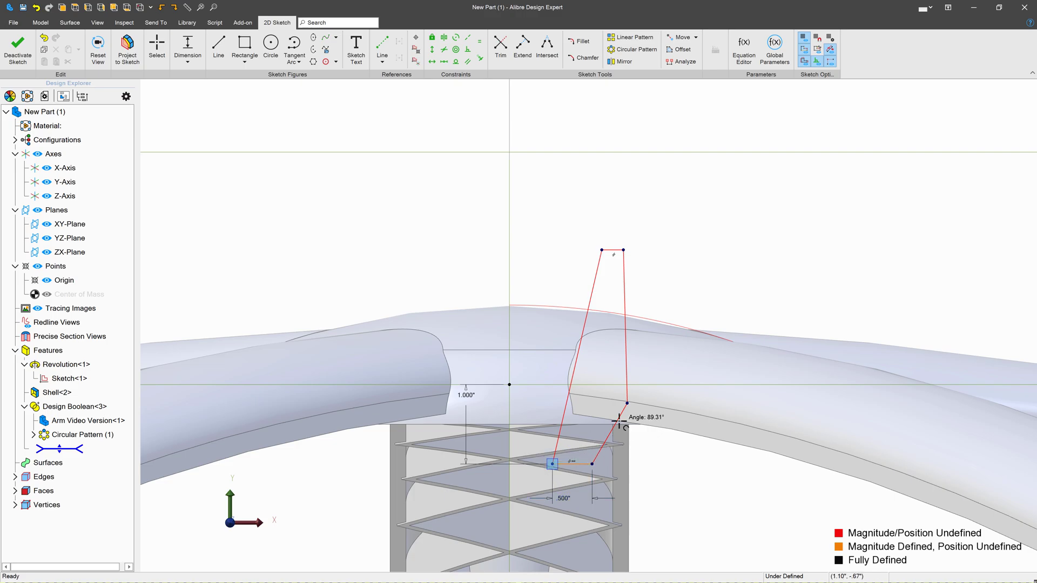
Set the horizontal distance from the base line's inner end to the lower vertex on the profile's outer side to .785".
{"action": "left_click", "coordinate": [627, 403]}
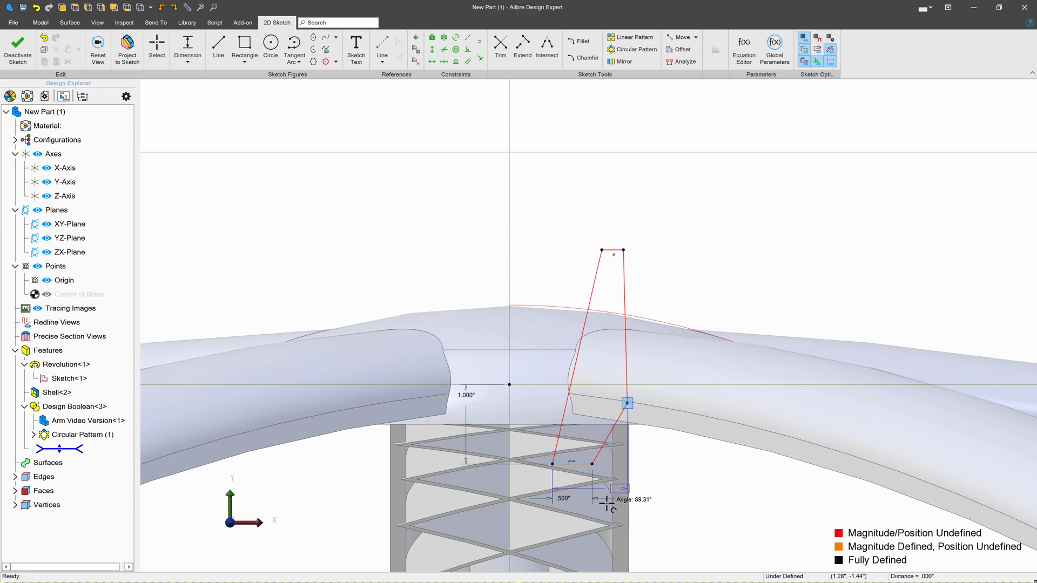
{"action": "left_click", "coordinate": [586, 542]}
{"action": "type", "text": ".78"}
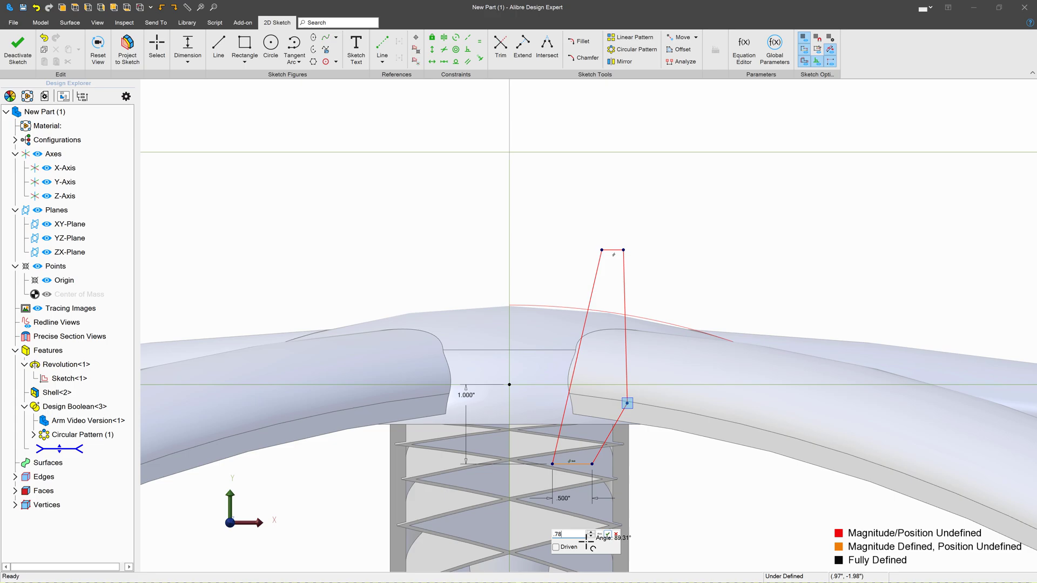
{"action": "type", "text": "5"}
{"action": "key", "text": "Return"}
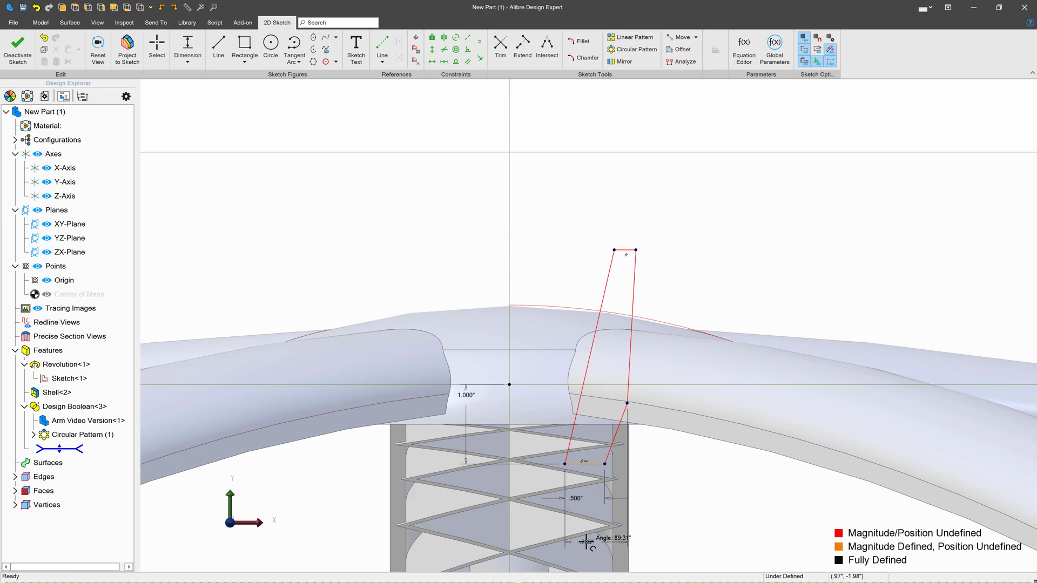
Set the vertical distance from the base line's outer end to the vertex on the profile's outer side to 1.585".
{"action": "left_click", "coordinate": [606, 464]}
{"action": "left_click", "coordinate": [627, 403]}
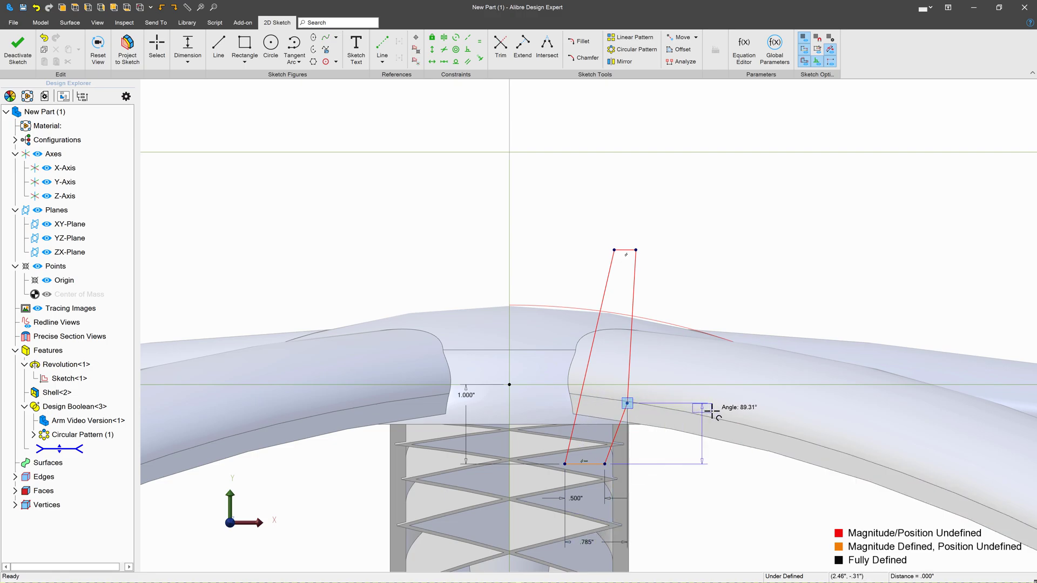
{"action": "left_click", "coordinate": [739, 433]}
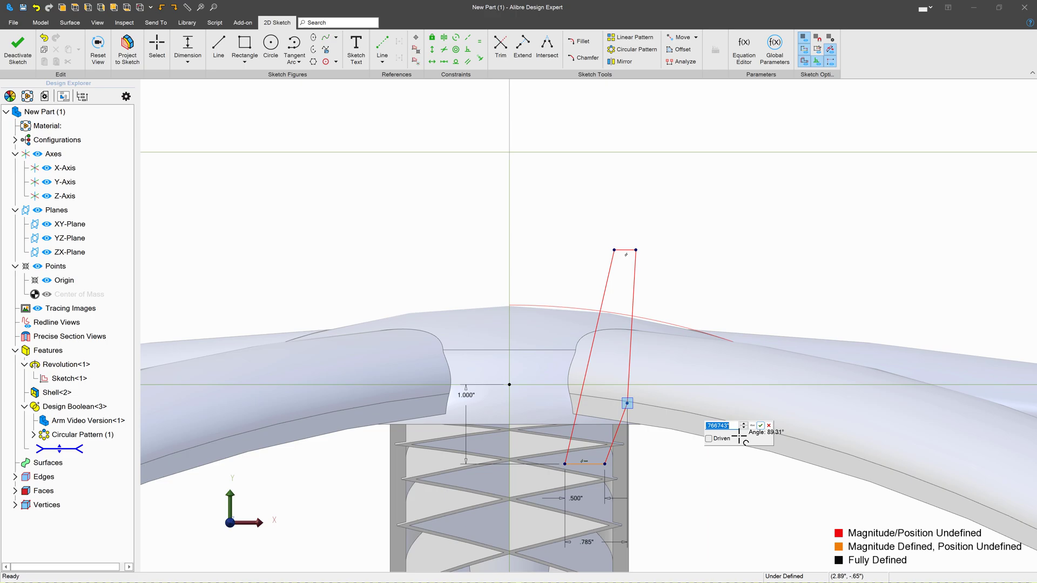
{"action": "type", "text": "1.585"}
{"action": "key", "text": "Return"}
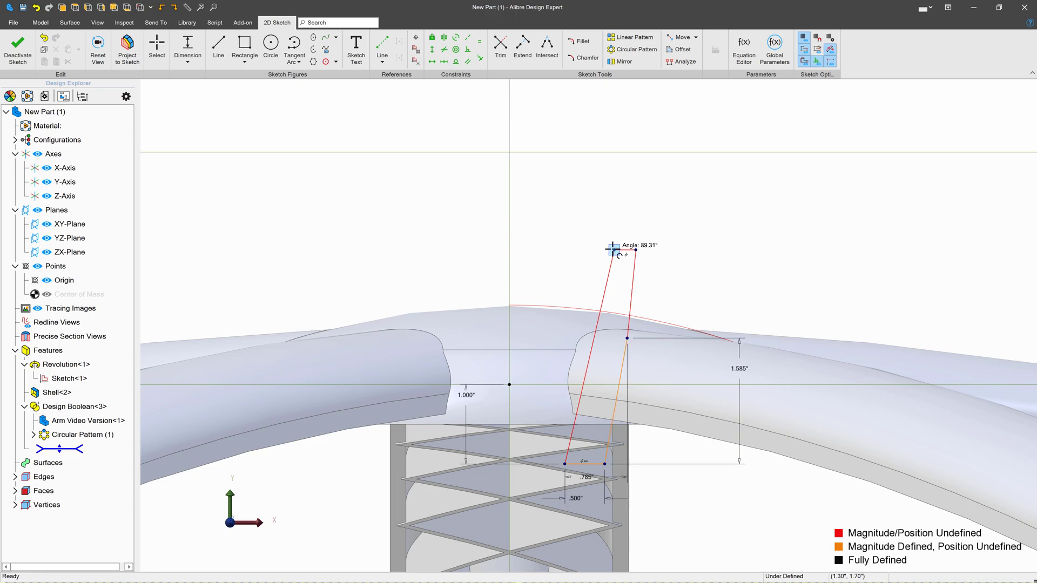
Set the length of the profile's horizontal top line to .500".
{"action": "left_click", "coordinate": [635, 248]}
{"action": "left_click", "coordinate": [620, 202]}
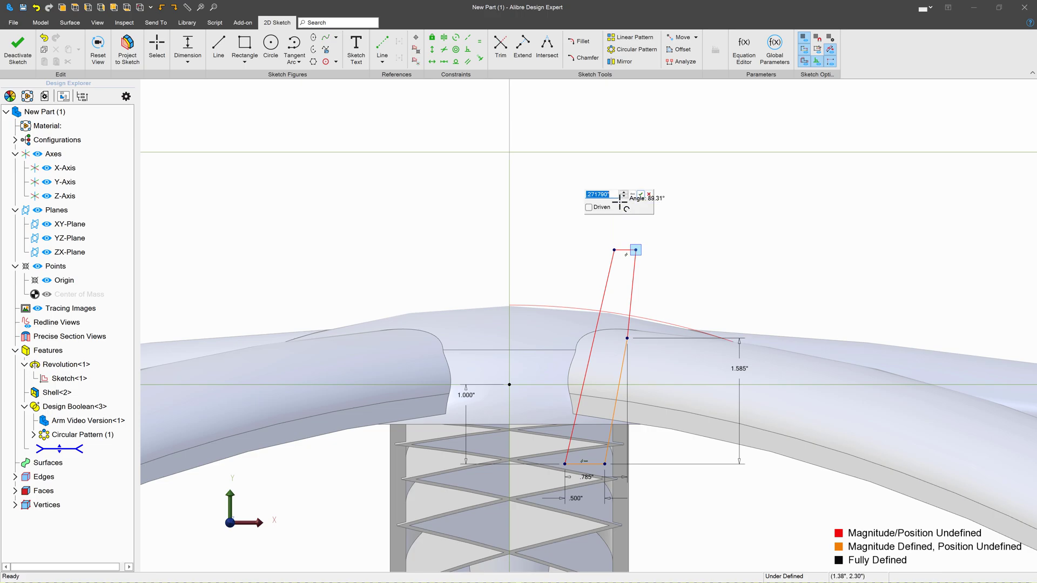
{"action": "type", "text": ".5"}
{"action": "key", "text": "Return"}
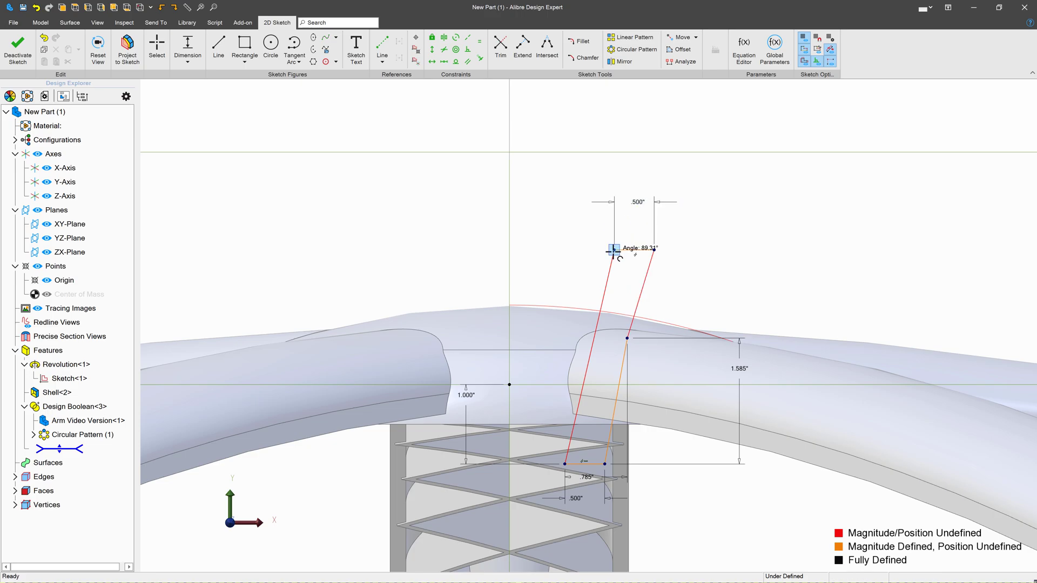
Set the horizontal distance from the origin to the top line's inner end to 1.500".
{"action": "left_click", "coordinate": [511, 385]}
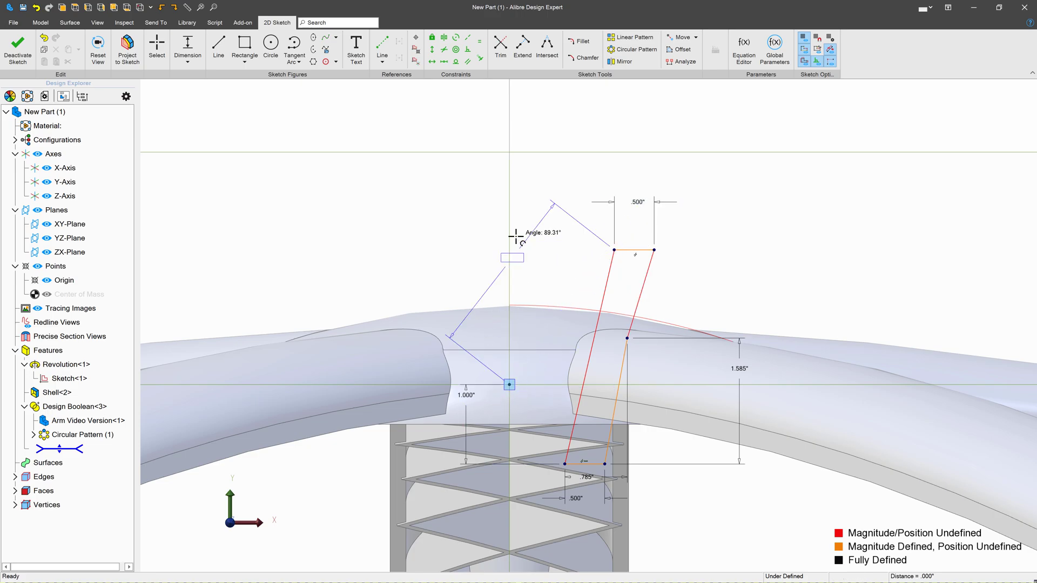
{"action": "left_click", "coordinate": [546, 189]}
{"action": "type", "text": "1.5"}
{"action": "key", "text": "Return"}
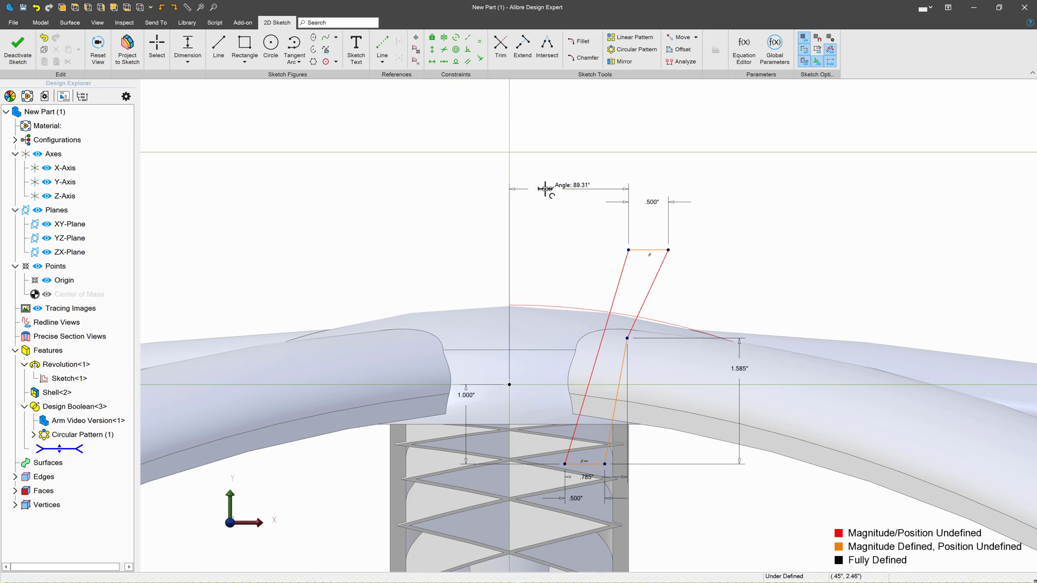
Dimension the angle between the vertical axis and the profile's long inner side as 3°.
{"action": "key", "text": "Escape"}
{"action": "scroll", "coordinate": [540, 338], "scroll_direction": "down", "scroll_amount": 2}
{"action": "scroll", "coordinate": [572, 361], "scroll_direction": "up", "scroll_amount": 3}
{"action": "scroll", "coordinate": [572, 360], "scroll_direction": "up", "scroll_amount": 2}
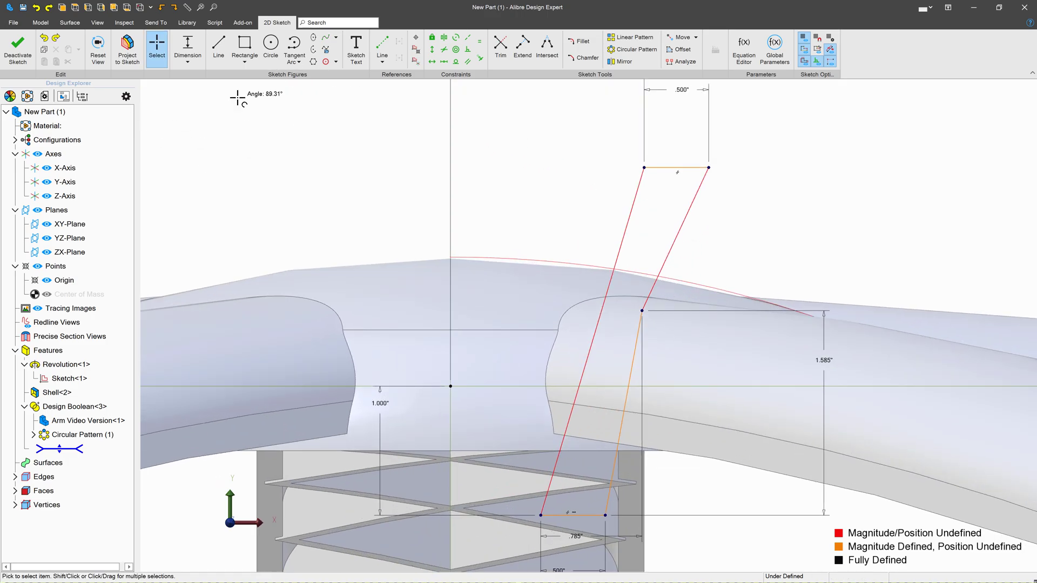
{"action": "left_click", "coordinate": [187, 47]}
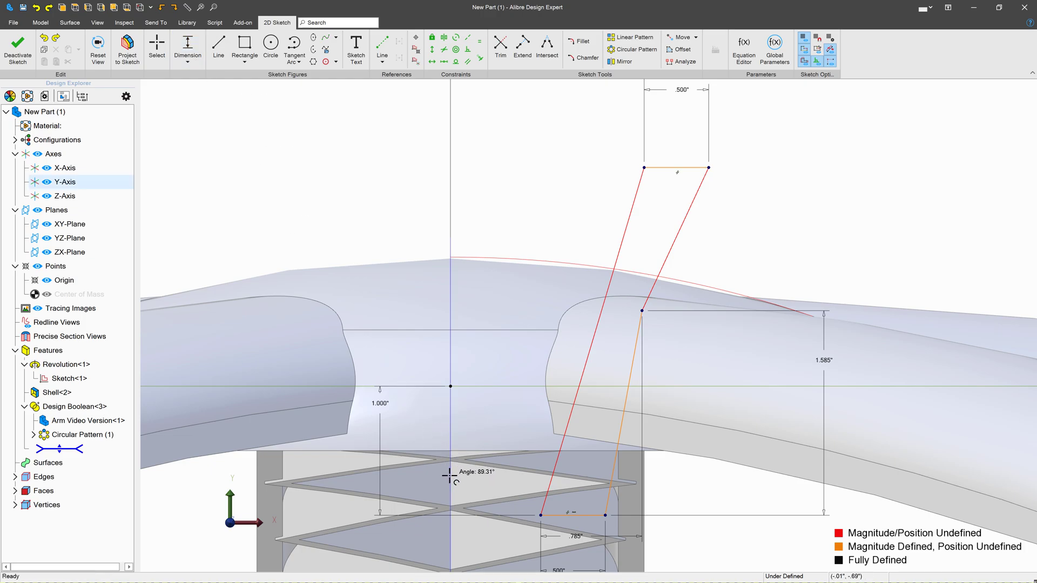
{"action": "left_click", "coordinate": [615, 246]}
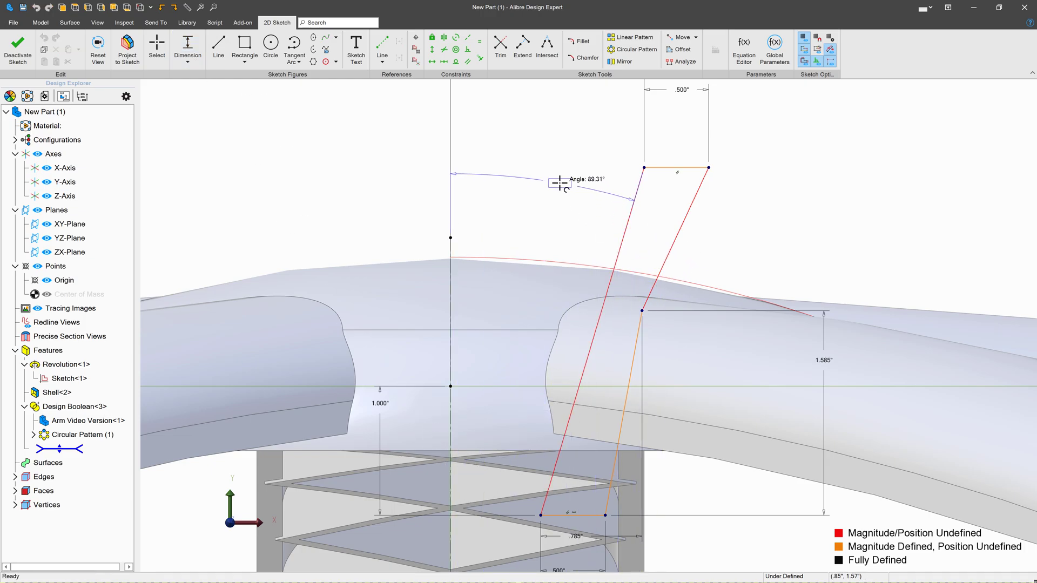
{"action": "left_click", "coordinate": [559, 184]}
{"action": "type", "text": "3"}
{"action": "key", "text": "Return"}
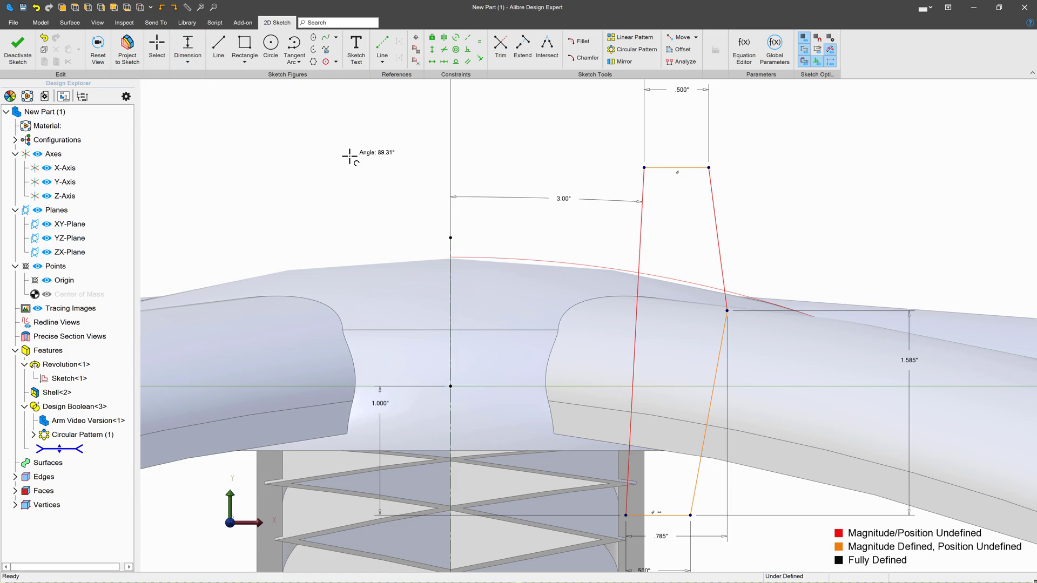
Dimension the top line's inner end 2.500" above the origin and finish the profile sketch.
{"action": "left_click", "coordinate": [645, 168]}
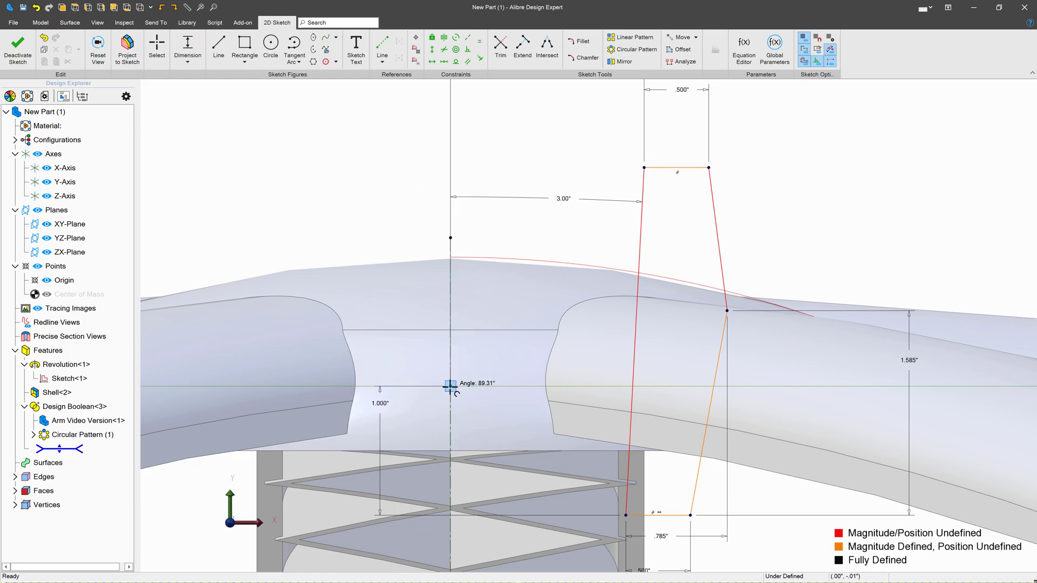
{"action": "left_click", "coordinate": [451, 386]}
{"action": "left_click", "coordinate": [333, 262]}
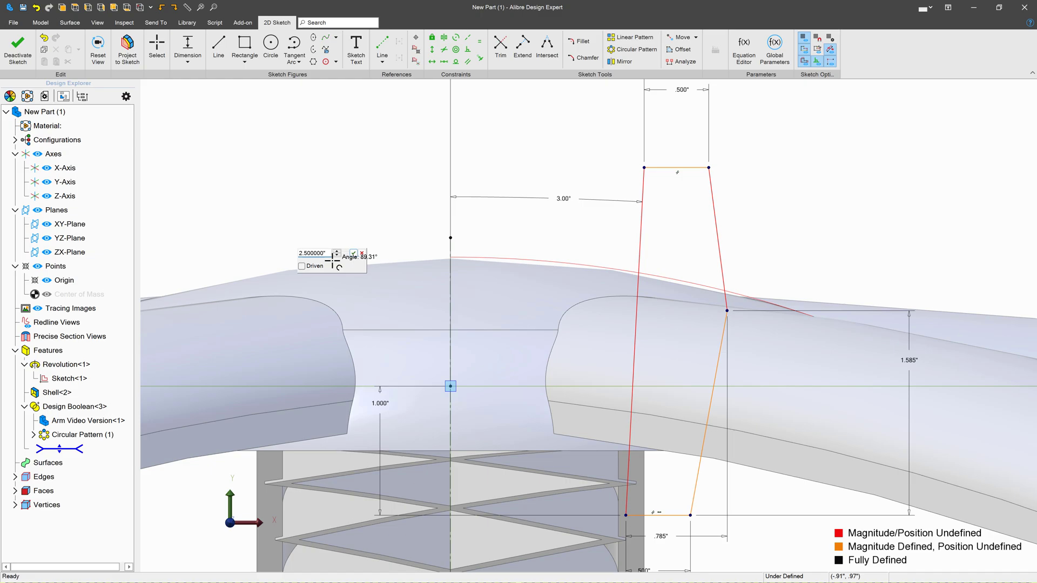
{"action": "key", "text": "Return"}
{"action": "scroll", "coordinate": [476, 424], "scroll_direction": "down", "scroll_amount": 3}
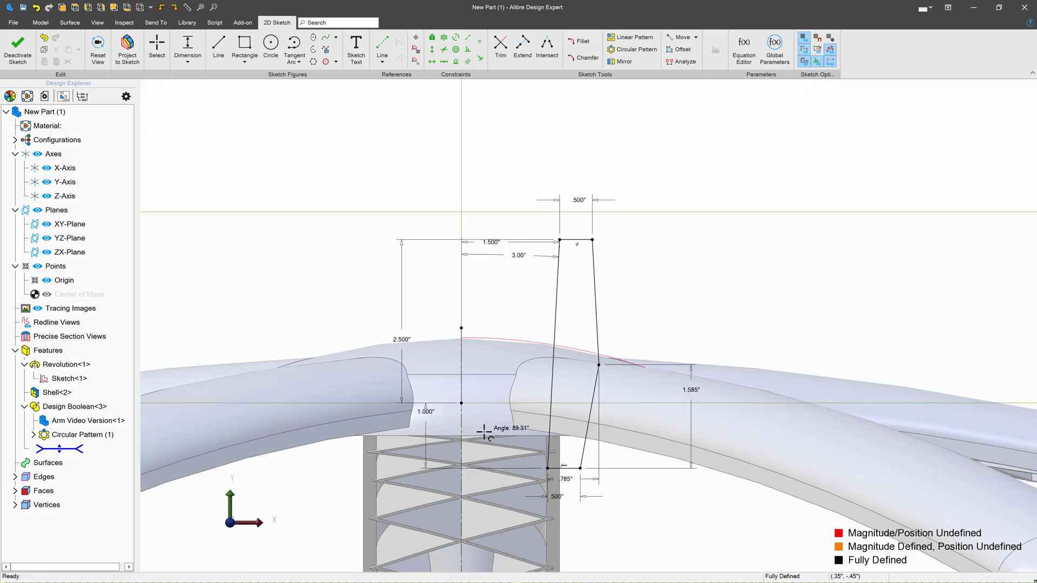
{"action": "scroll", "coordinate": [500, 402], "scroll_direction": "down", "scroll_amount": 2}
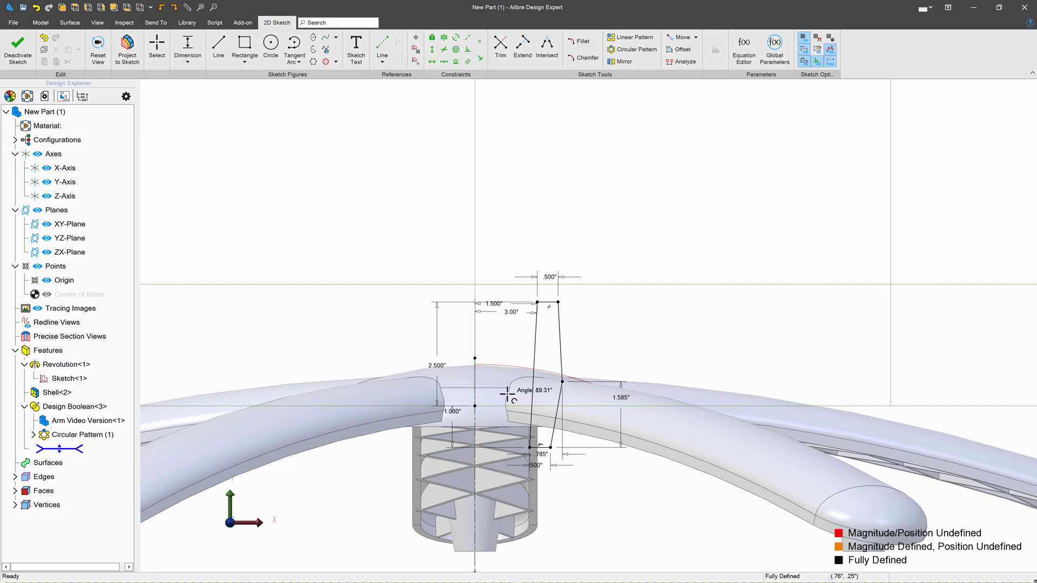
{"action": "scroll", "coordinate": [508, 395], "scroll_direction": "up", "scroll_amount": 2}
{"action": "left_click", "coordinate": [17, 48]}
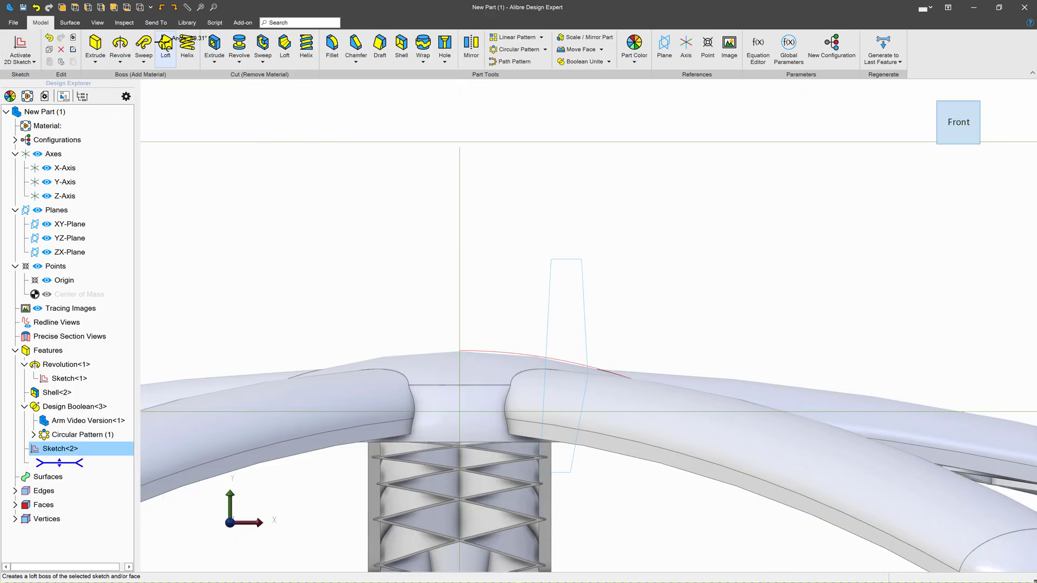
Revolve the tapered profile 360° about the Y-Axis as a boss to form the hub's central ring.
{"action": "left_click", "coordinate": [121, 50]}
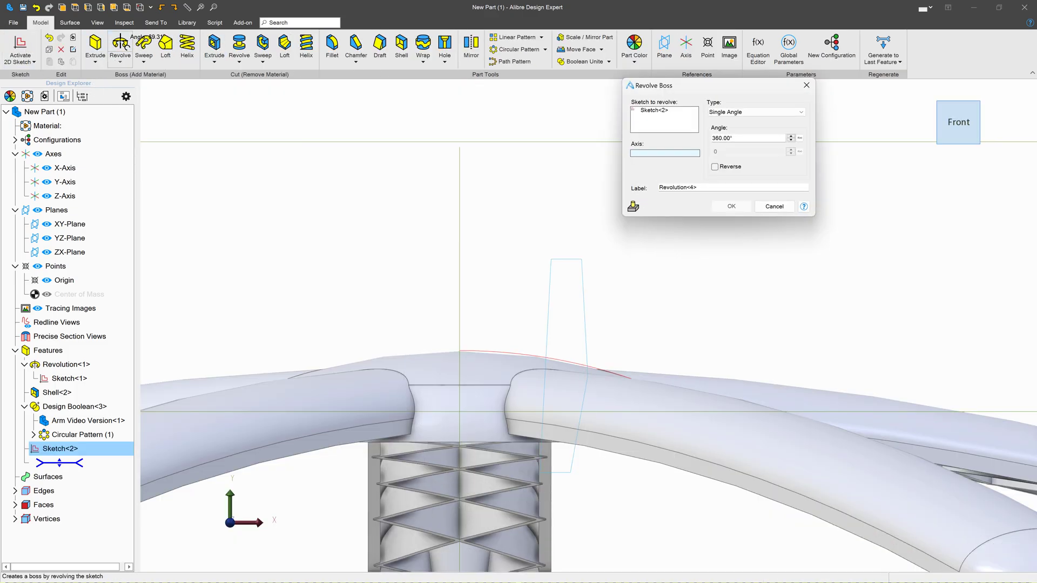
{"action": "middle_click_drag", "start_coordinate": [464, 231], "coordinate": [417, 294]}
{"action": "left_click", "coordinate": [399, 312]}
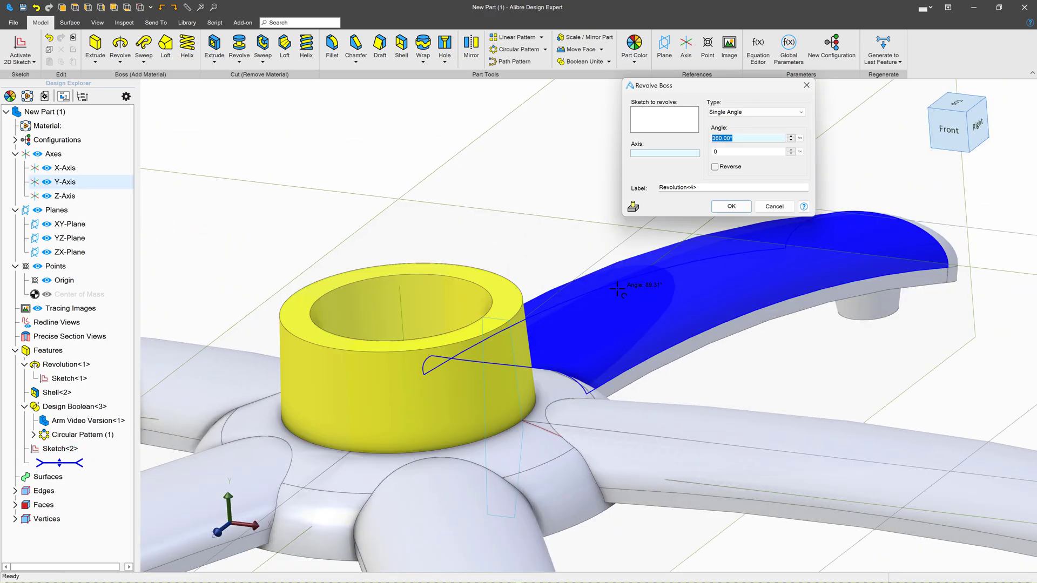
{"action": "left_click", "coordinate": [732, 206]}
{"action": "left_click", "coordinate": [561, 212]}
{"action": "scroll", "coordinate": [561, 213], "scroll_direction": "down", "scroll_amount": 1}
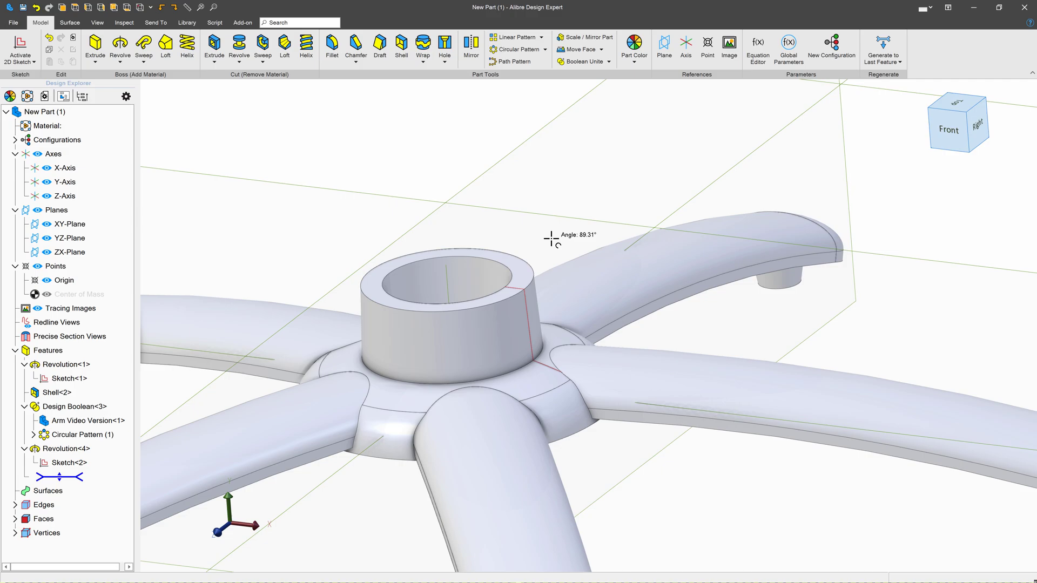
Remove the domed hub face that closes off the central ring's bore with Remove Face, selecting the face manually.
{"action": "mouse_move", "coordinate": [552, 239]}
{"action": "middle_mouse_down"}
{"action": "mouse_move", "coordinate": [557, 250]}
{"action": "mouse_move", "coordinate": [538, 230]}
{"action": "middle_mouse_up"}
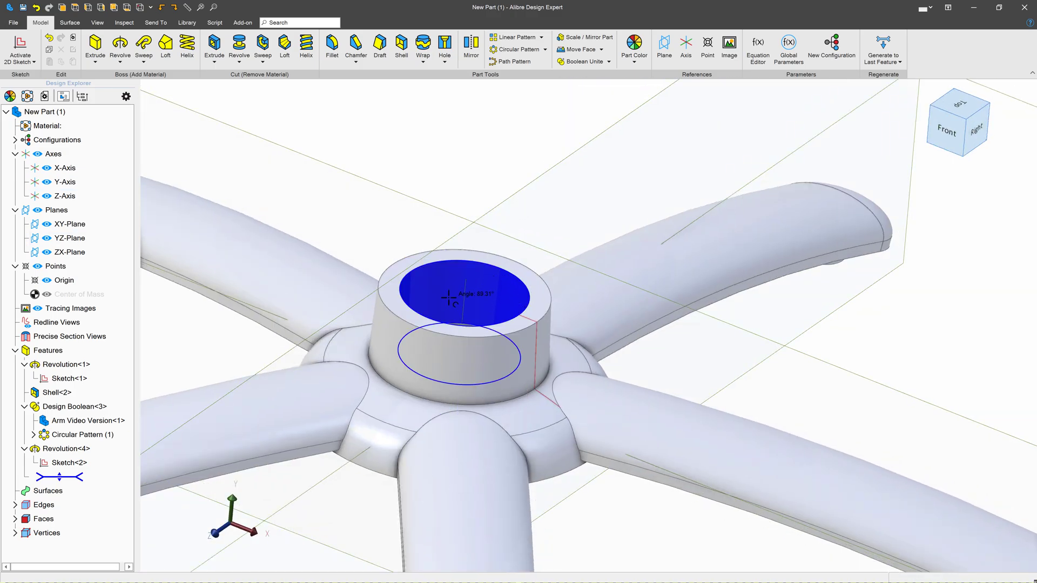
{"action": "right_click_drag", "start_coordinate": [448, 297], "coordinate": [473, 253]}
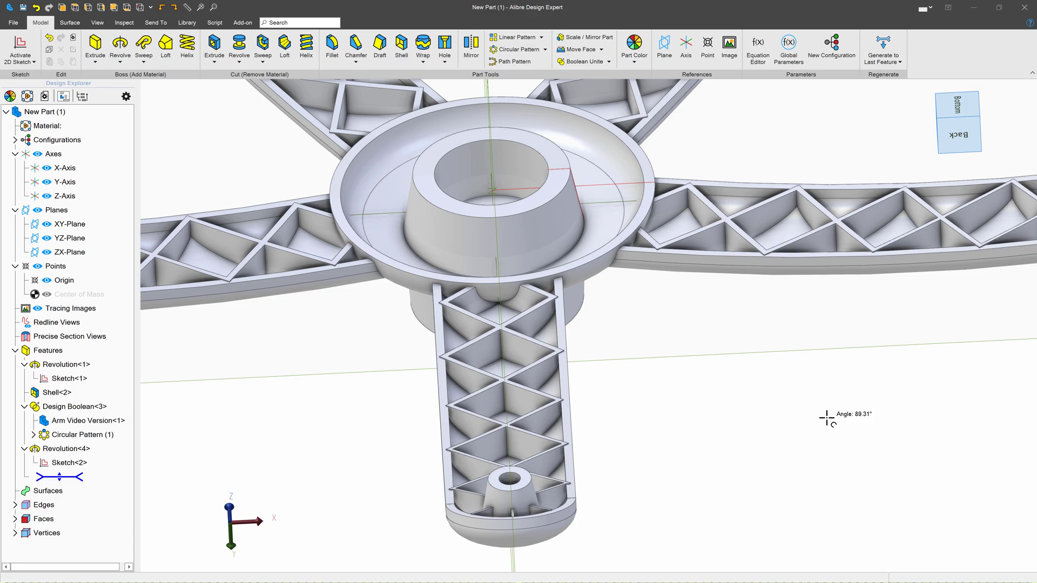
{"action": "right_click_drag", "start_coordinate": [713, 435], "coordinate": [713, 394]}
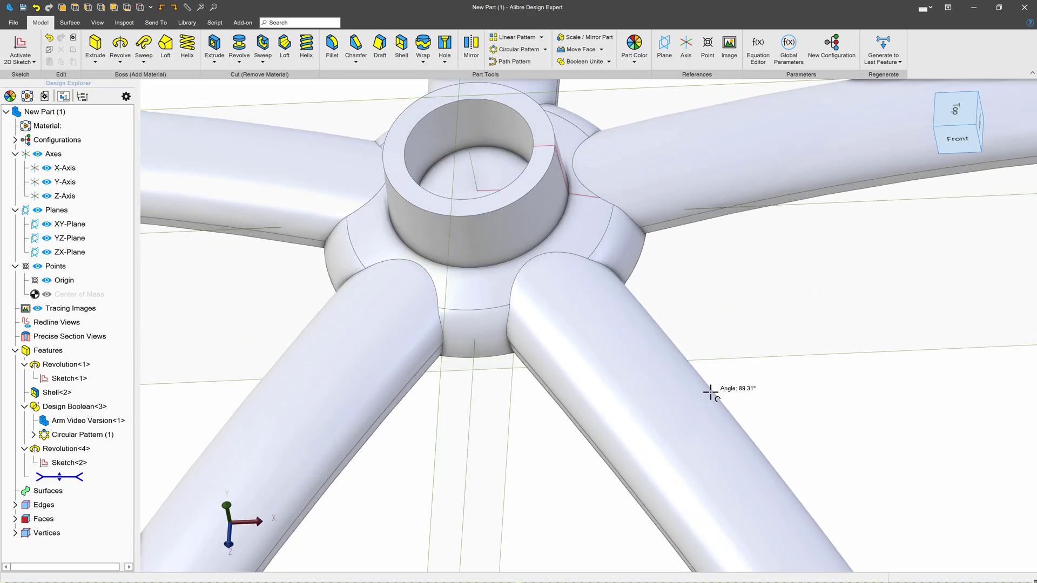
{"action": "scroll", "coordinate": [489, 159], "scroll_direction": "up", "scroll_amount": 3}
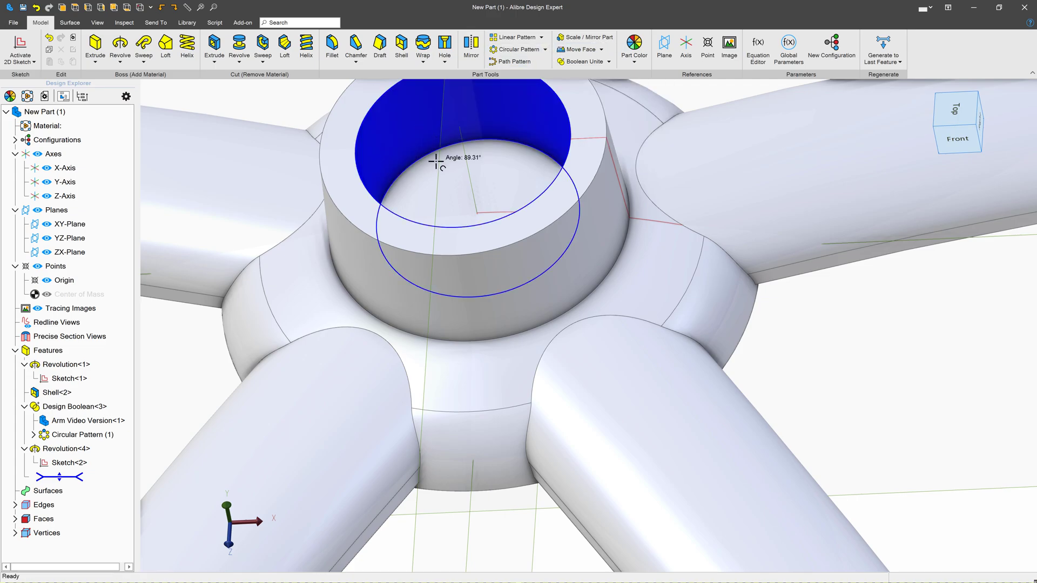
{"action": "left_click", "coordinate": [601, 49]}
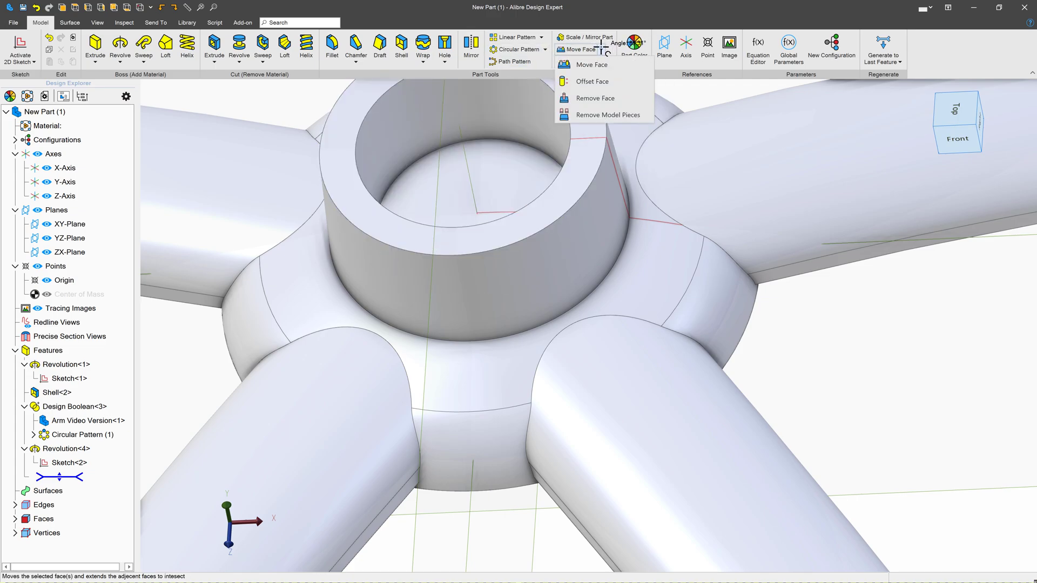
{"action": "left_click", "coordinate": [595, 98]}
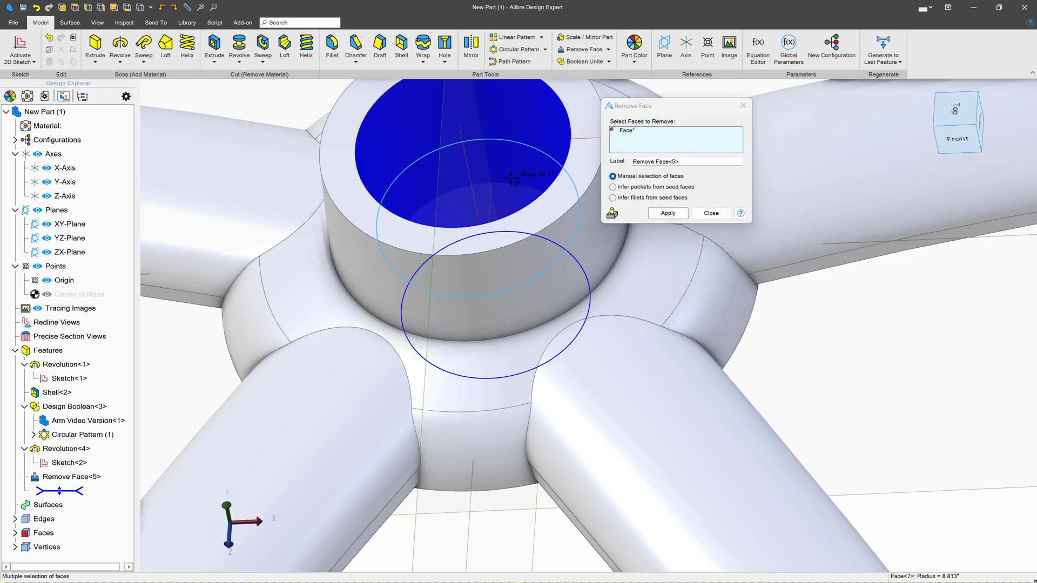
{"action": "middle_click_drag", "start_coordinate": [511, 178], "coordinate": [505, 230]}
{"action": "left_click", "coordinate": [674, 214]}
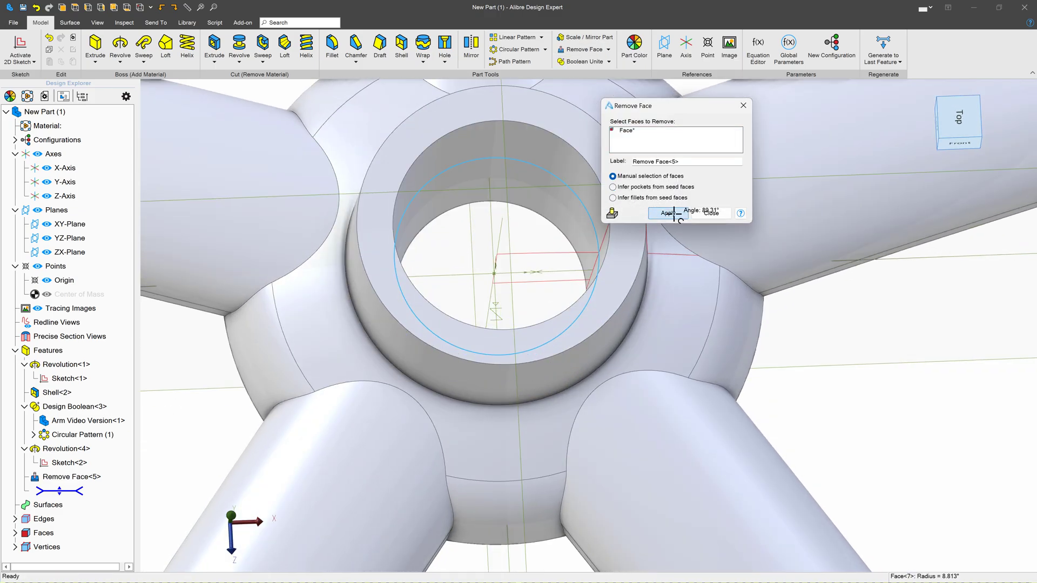
{"action": "left_click", "coordinate": [675, 216]}
{"action": "left_click", "coordinate": [714, 214]}
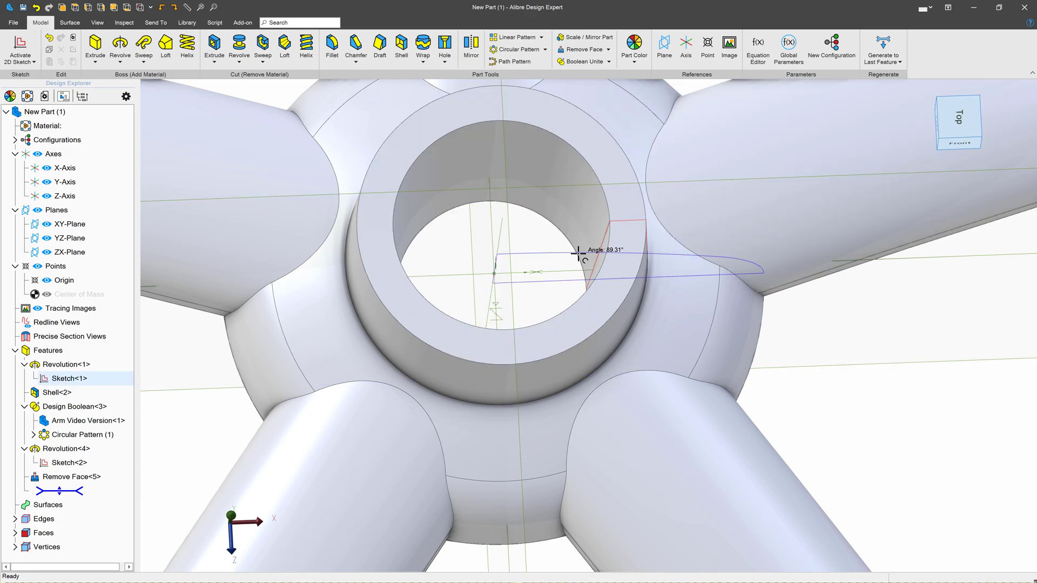
Start a sketch on the rim face of the hub's underside and draw a short slanted line between the central ring and the rim.
{"action": "scroll", "coordinate": [519, 196], "scroll_direction": "down", "scroll_amount": 3}
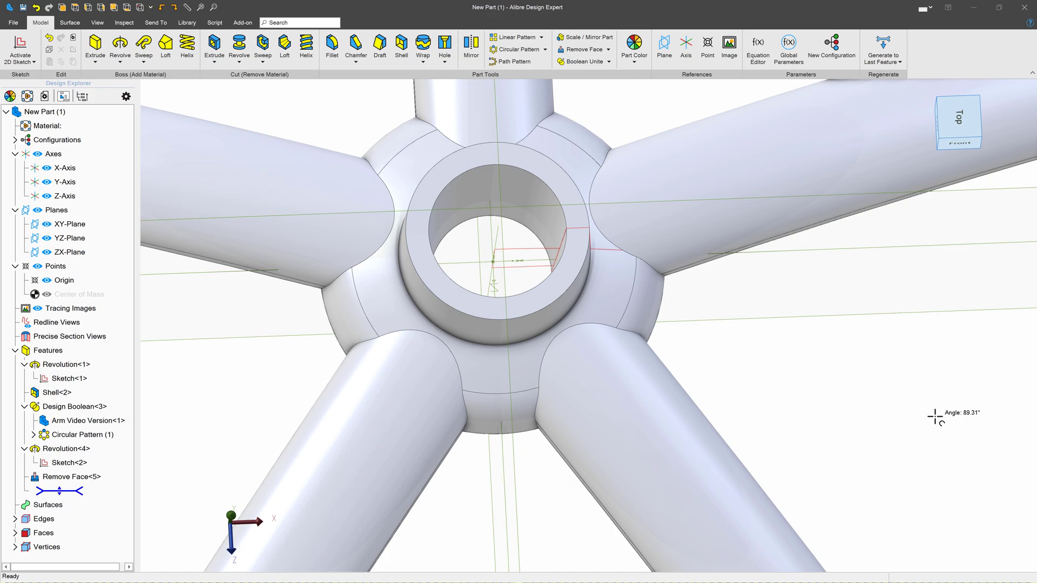
{"action": "middle_click_drag", "start_coordinate": [706, 361], "coordinate": [669, 254]}
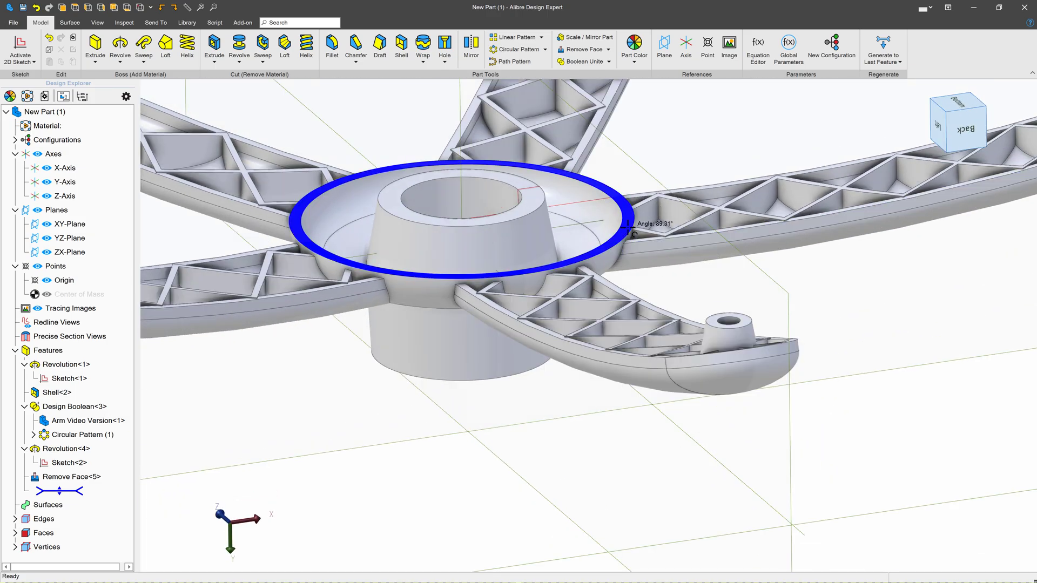
{"action": "left_click", "coordinate": [628, 227]}
{"action": "left_click", "coordinate": [20, 47]}
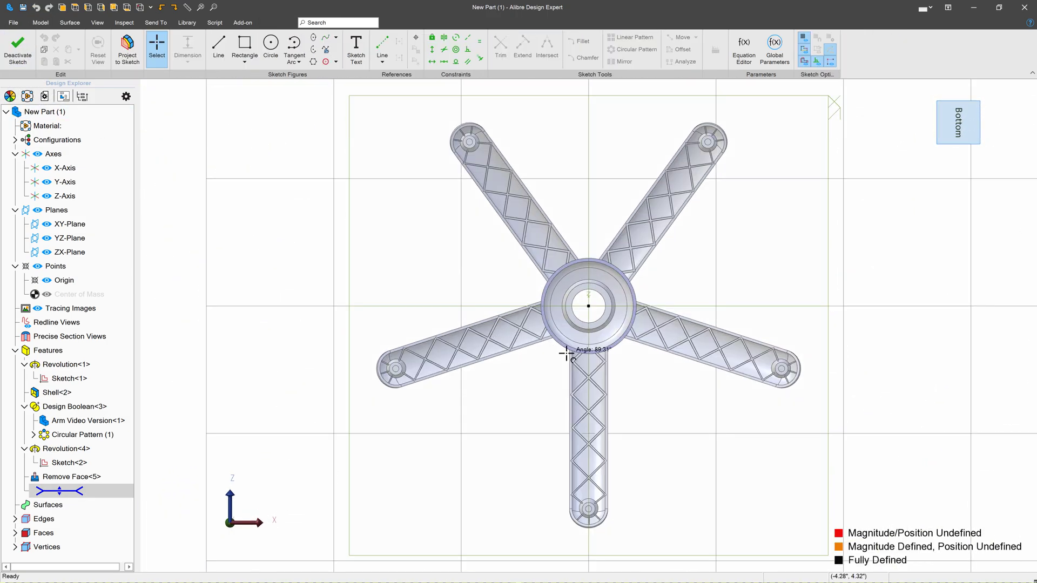
{"action": "scroll", "coordinate": [620, 322], "scroll_direction": "up", "scroll_amount": 8}
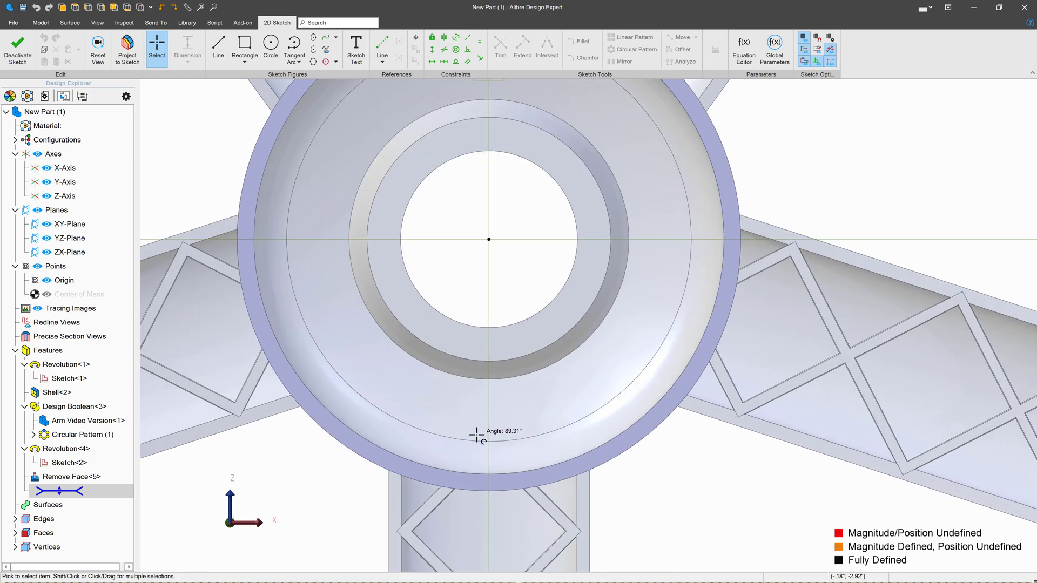
{"action": "scroll", "coordinate": [477, 435], "scroll_direction": "up", "scroll_amount": 1}
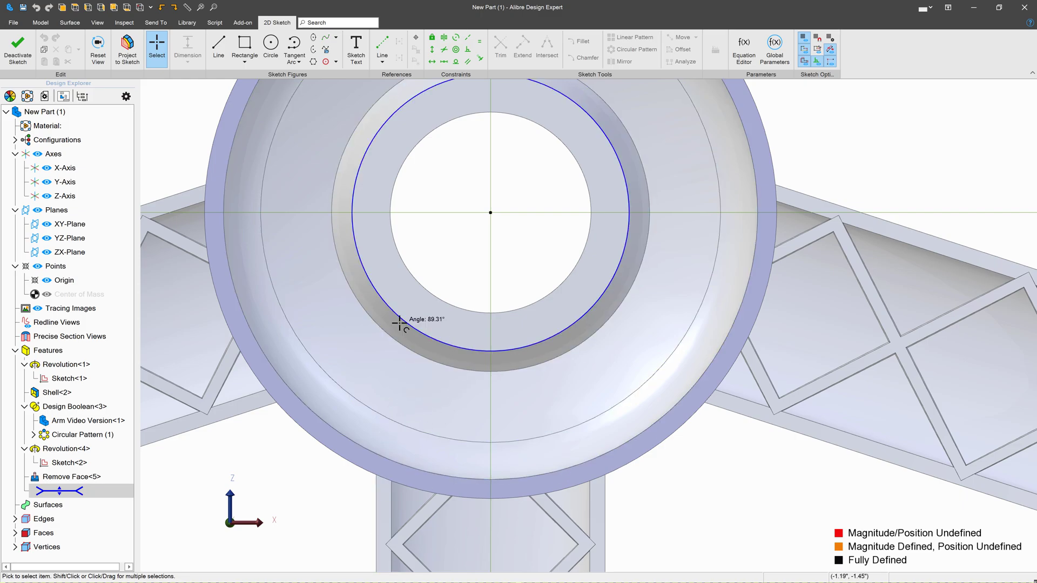
{"action": "left_click", "coordinate": [219, 48]}
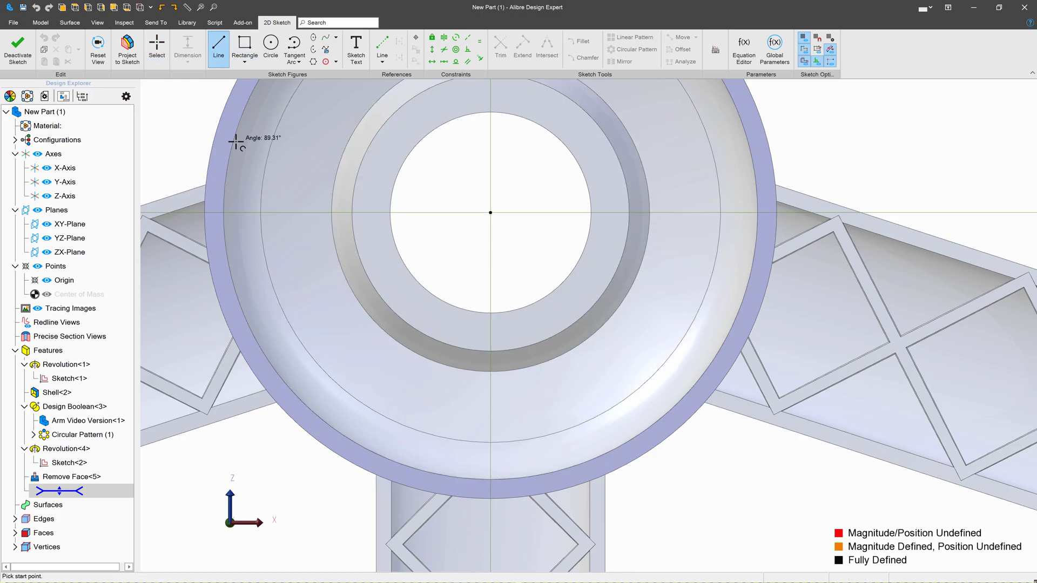
{"action": "left_click", "coordinate": [362, 393]}
{"action": "left_click", "coordinate": [380, 356]}
Constrain the slanted line coincident with the origin so it runs radially, and stretch its outer end toward the rim.
{"action": "left_click", "coordinate": [480, 57]}
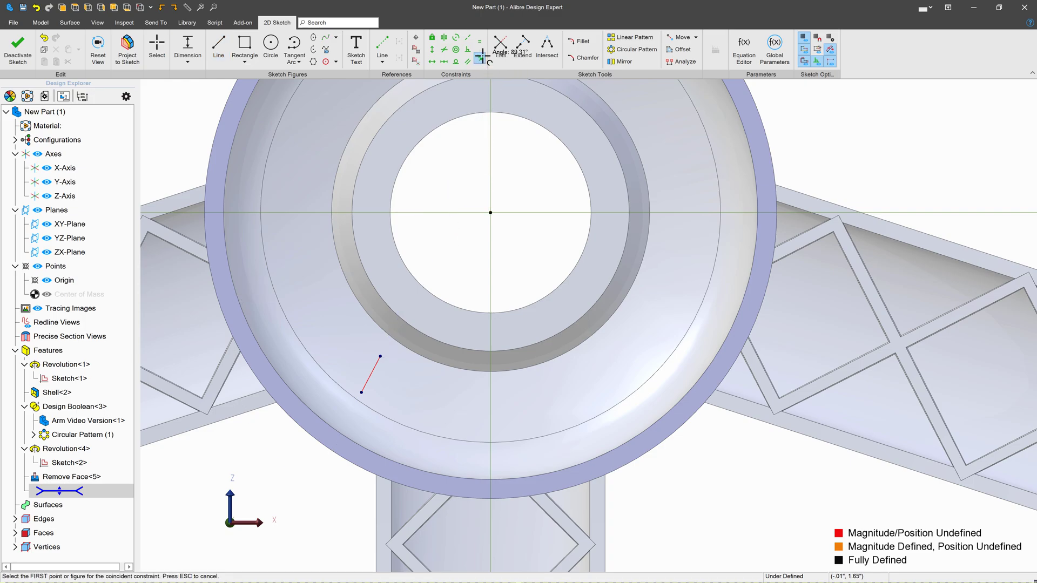
{"action": "left_click", "coordinate": [377, 369]}
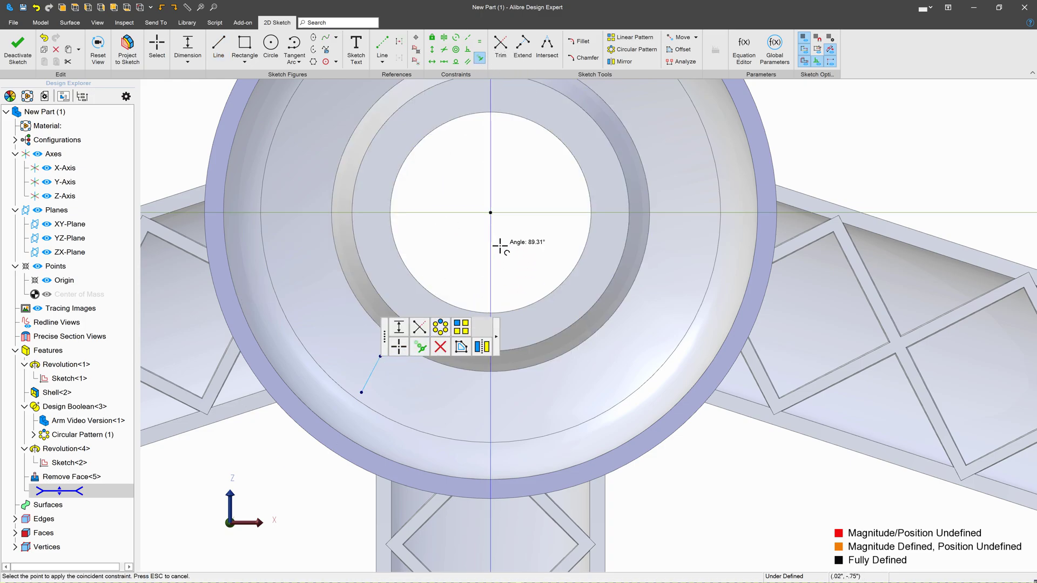
{"action": "left_click", "coordinate": [490, 213]}
{"action": "key", "text": "Escape"}
{"action": "mouse_move", "coordinate": [356, 391]}
{"action": "left_mouse_down"}
{"action": "mouse_move", "coordinate": [711, 304]}
{"action": "mouse_move", "coordinate": [678, 116]}
{"action": "mouse_move", "coordinate": [762, 209]}
{"action": "mouse_move", "coordinate": [327, 378]}
{"action": "mouse_move", "coordinate": [362, 432]}
{"action": "left_mouse_up"}
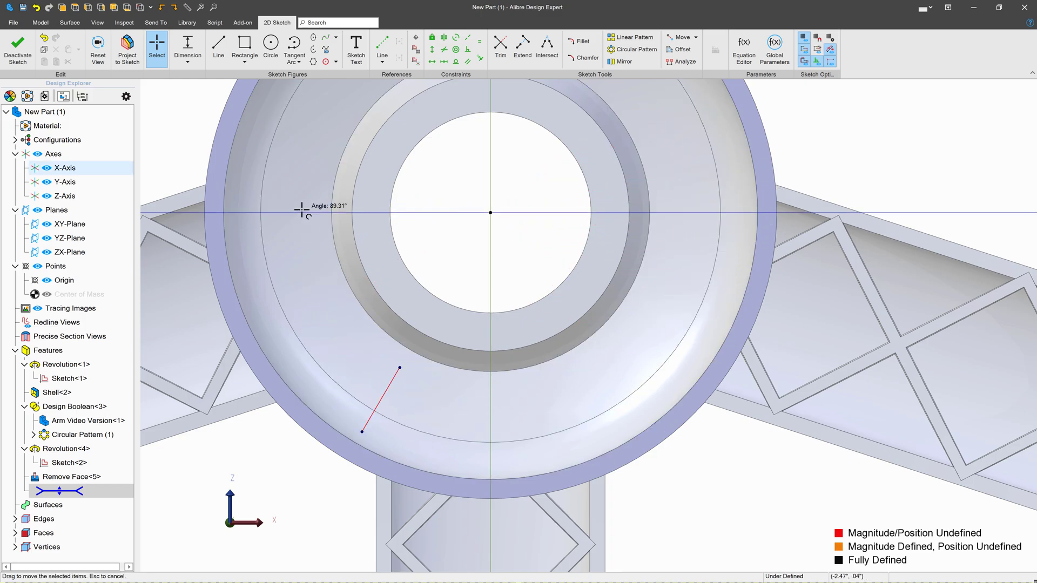
Constrain the line's inner end onto the central ring's circular edge and its outer end onto the rim's inner edge.
{"action": "left_click", "coordinate": [479, 58]}
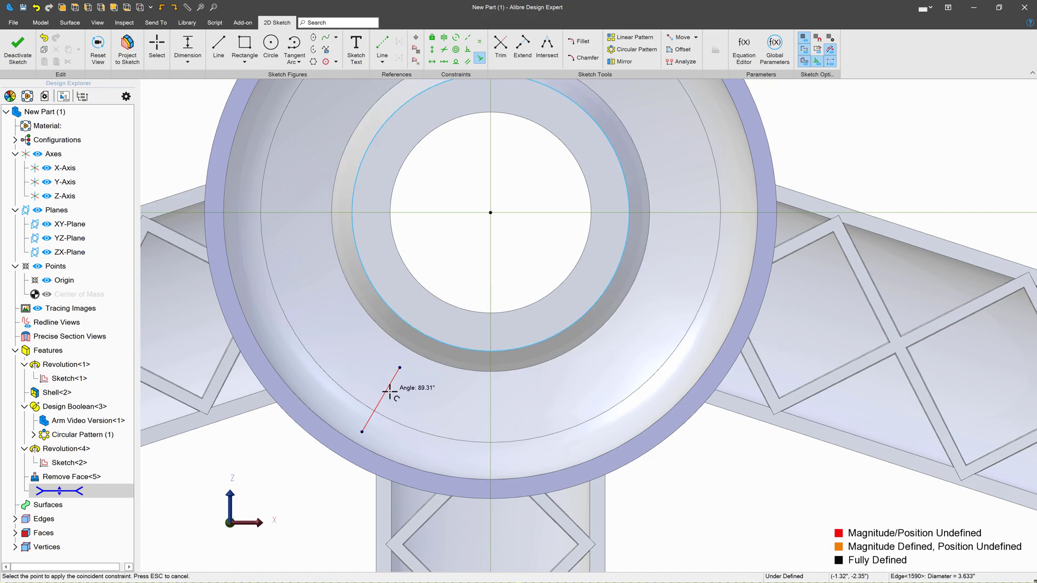
{"action": "left_click", "coordinate": [400, 368]}
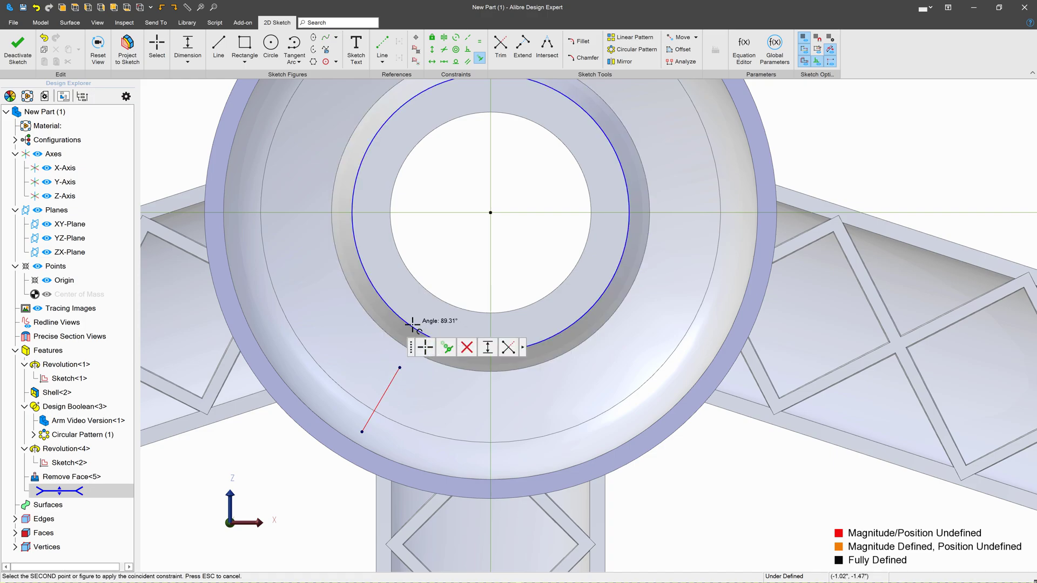
{"action": "left_click", "coordinate": [417, 330]}
{"action": "left_click", "coordinate": [362, 432]}
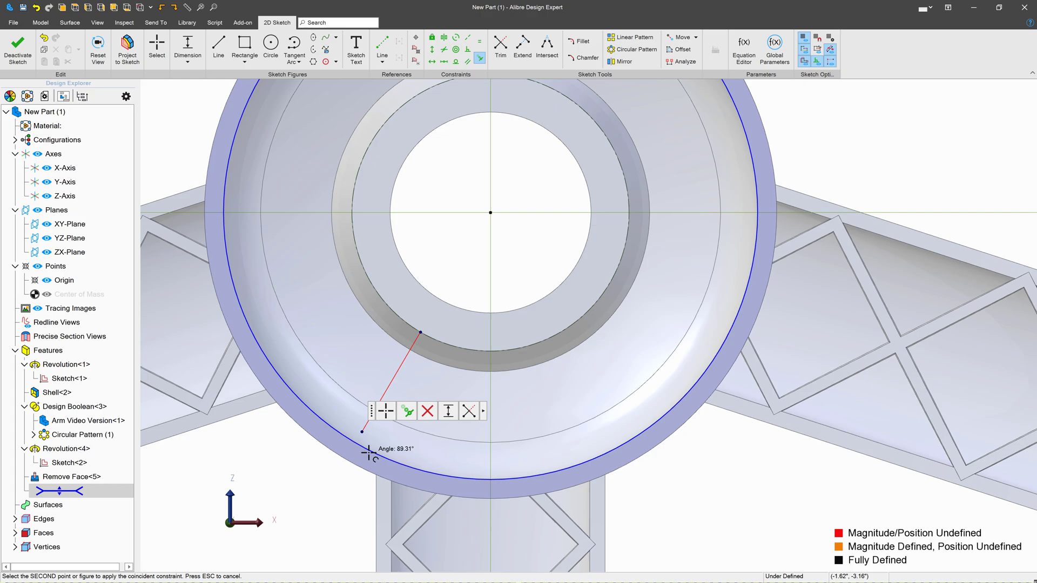
{"action": "left_click", "coordinate": [374, 450]}
{"action": "key", "text": "Escape"}
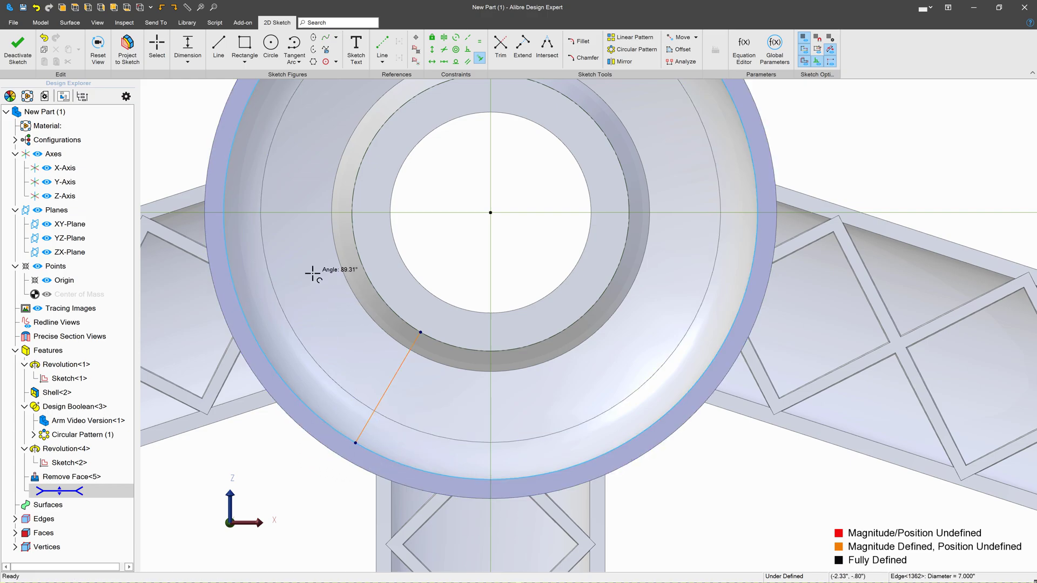
Dimension the angle between the line and the Z-Axis at 22° and finish the sketch.
{"action": "left_click", "coordinate": [187, 49]}
{"action": "scroll", "coordinate": [440, 127], "scroll_direction": "down", "scroll_amount": 3}
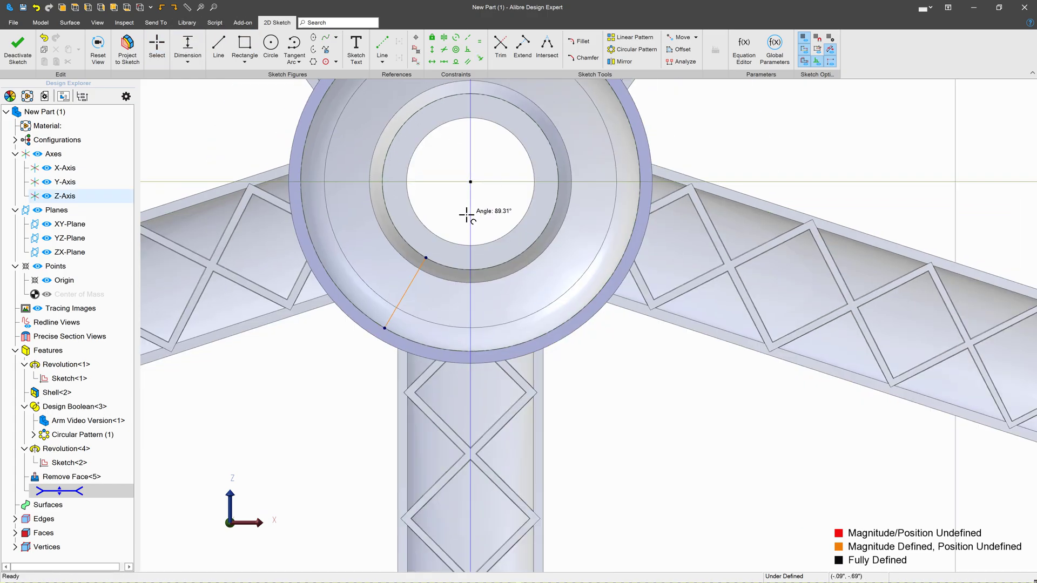
{"action": "left_click", "coordinate": [417, 274]}
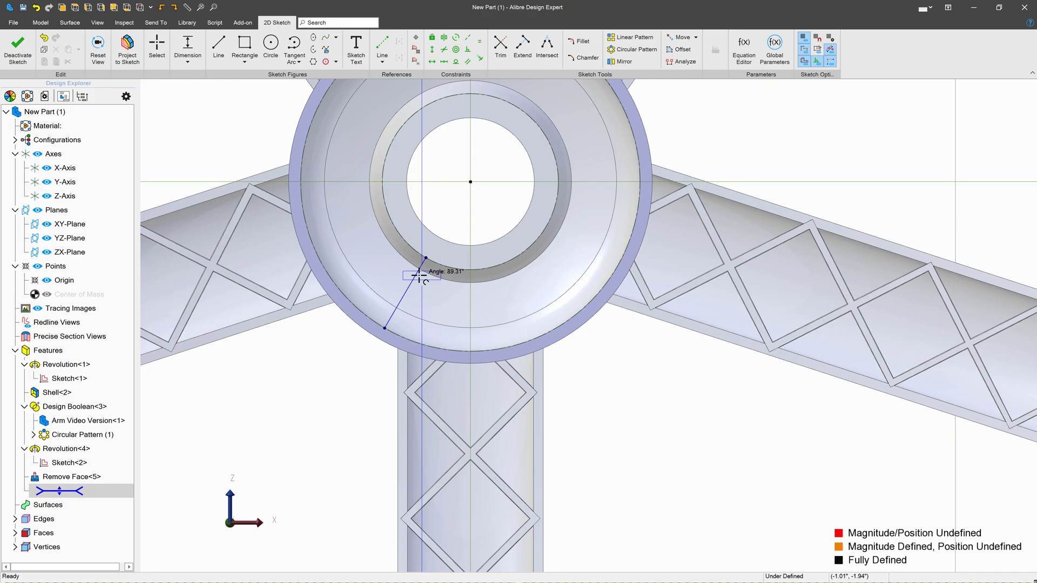
{"action": "left_click", "coordinate": [419, 336]}
{"action": "type", "text": "22"}
{"action": "key", "text": "Return"}
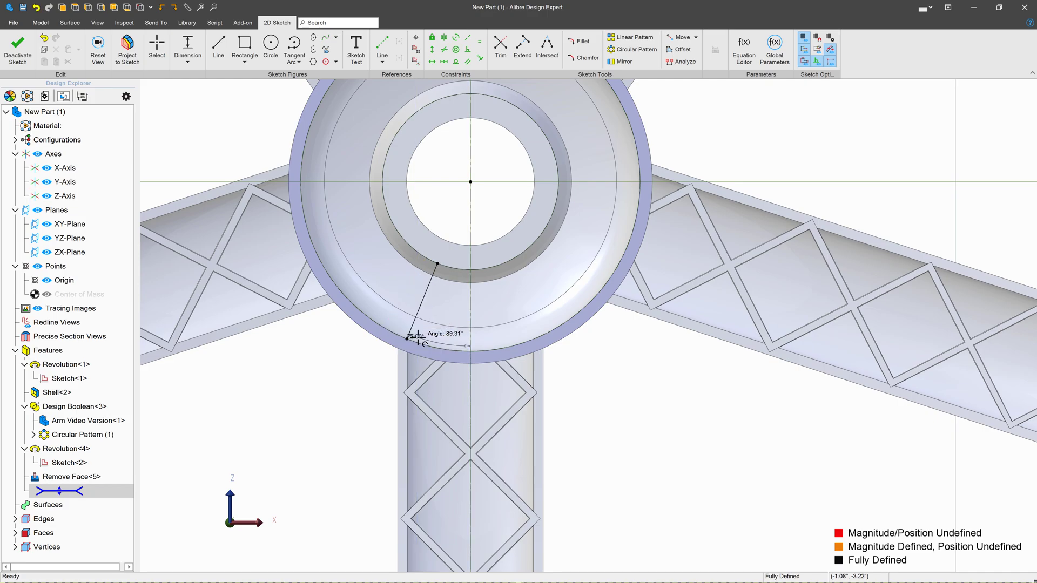
{"action": "scroll", "coordinate": [422, 327], "scroll_direction": "up", "scroll_amount": 4}
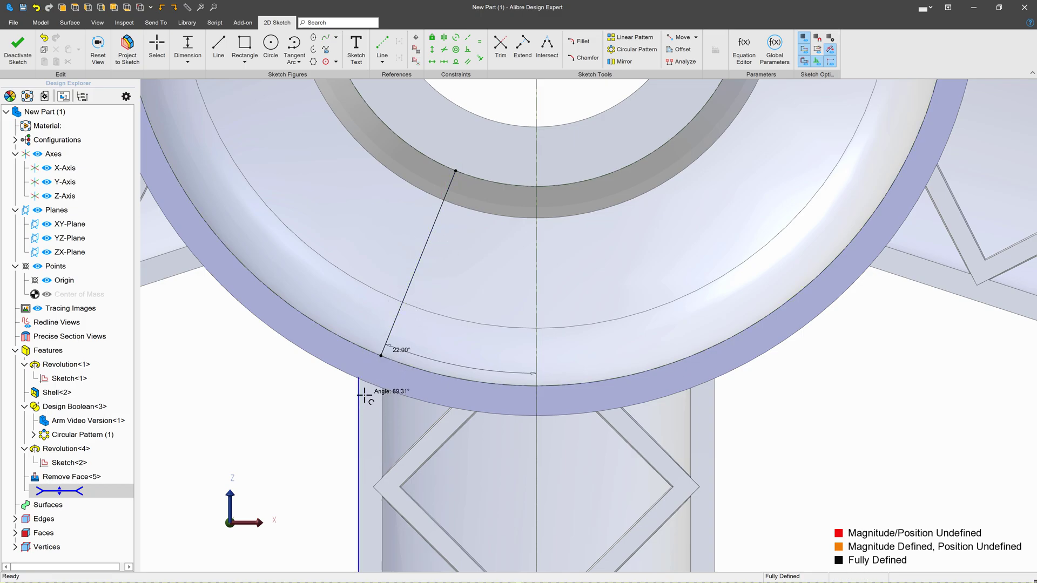
{"action": "scroll", "coordinate": [458, 236], "scroll_direction": "down", "scroll_amount": 3}
{"action": "scroll", "coordinate": [458, 238], "scroll_direction": "up", "scroll_amount": 3}
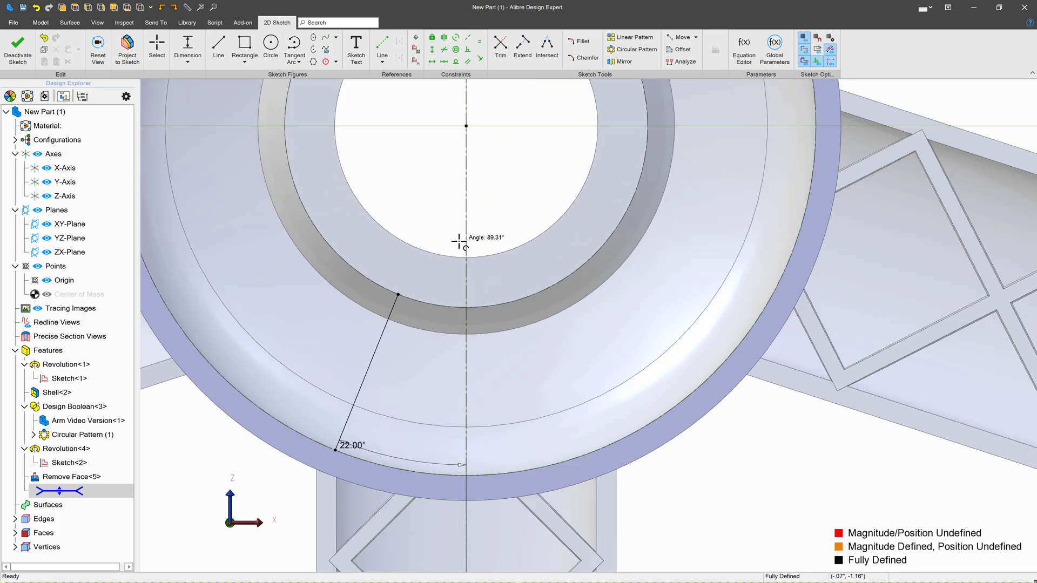
{"action": "left_click", "coordinate": [12, 54]}
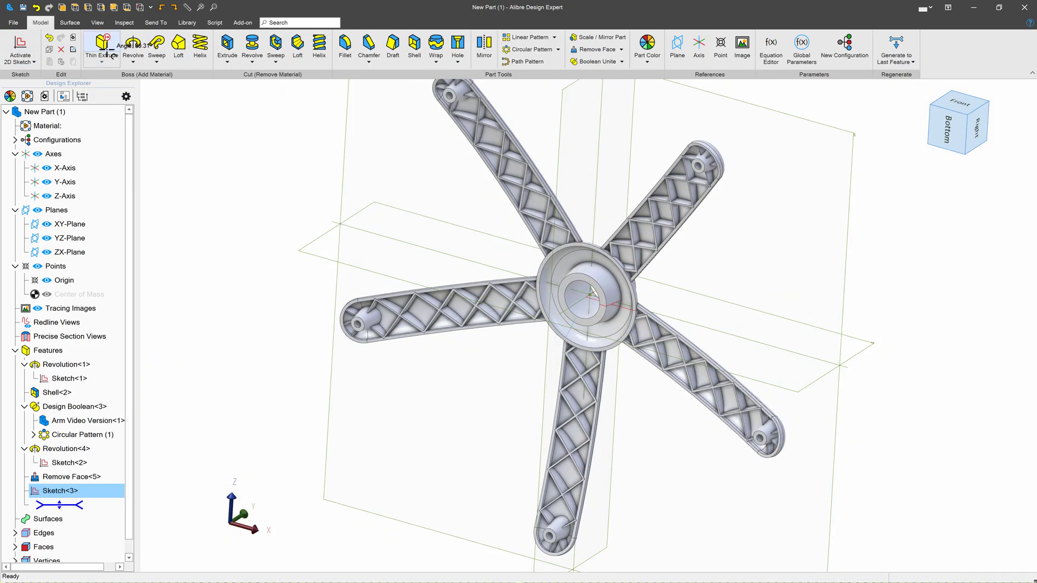
Set up a thin boss extrusion of the sketched line with .100" wall thickness per side and the To Next type.
{"action": "left_click", "coordinate": [103, 46]}
{"action": "scroll", "coordinate": [587, 331], "scroll_direction": "up", "scroll_amount": 10}
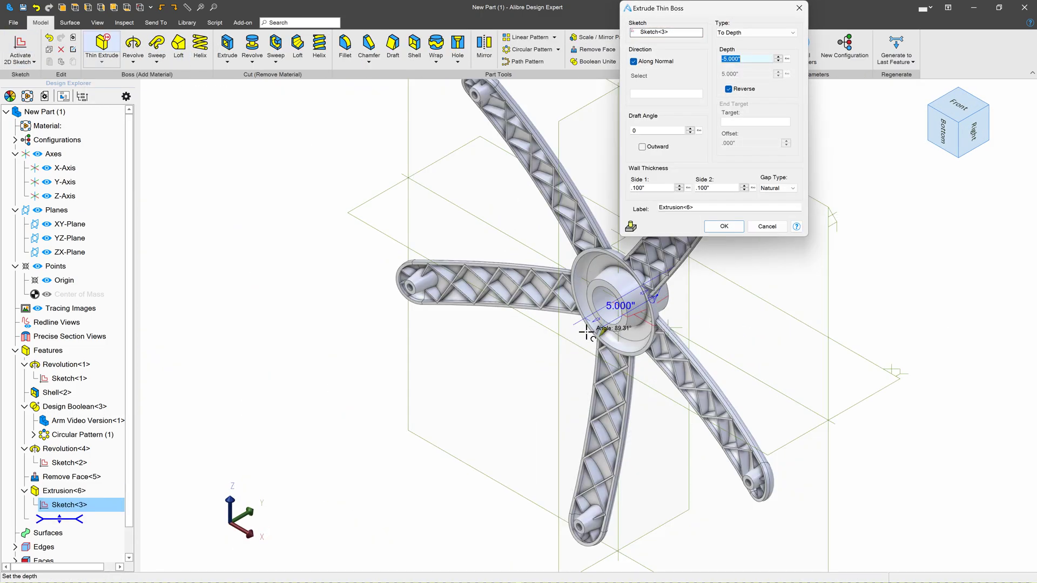
{"action": "scroll", "coordinate": [551, 324], "scroll_direction": "up", "scroll_amount": 2}
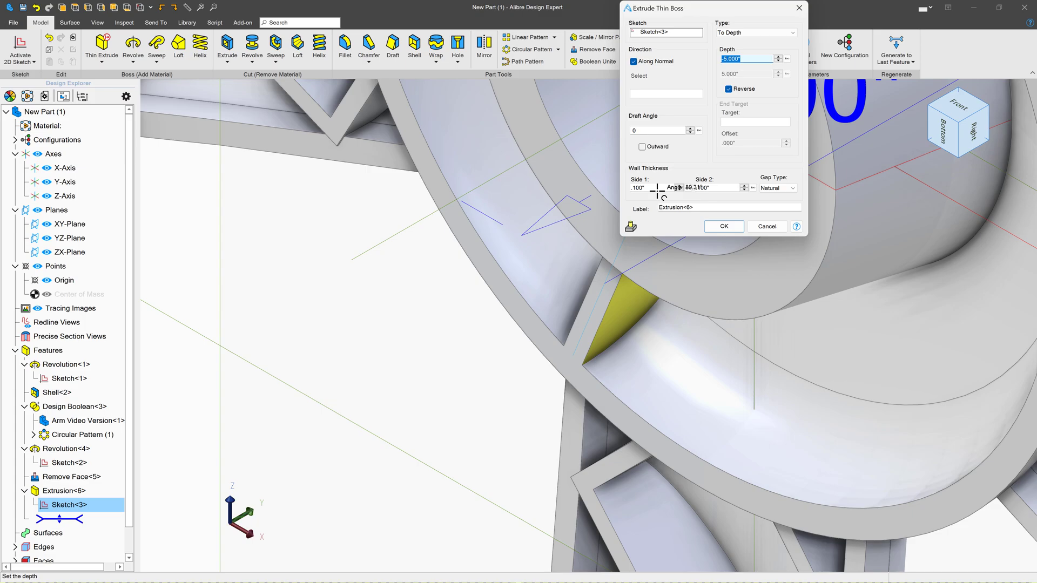
{"action": "left_click", "coordinate": [658, 189]}
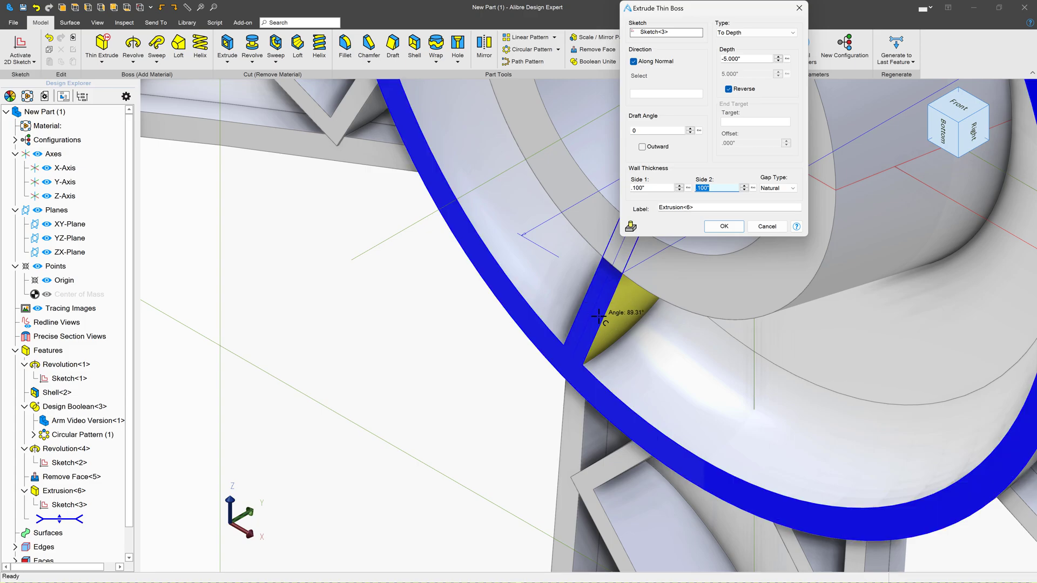
{"action": "left_click", "coordinate": [749, 33]}
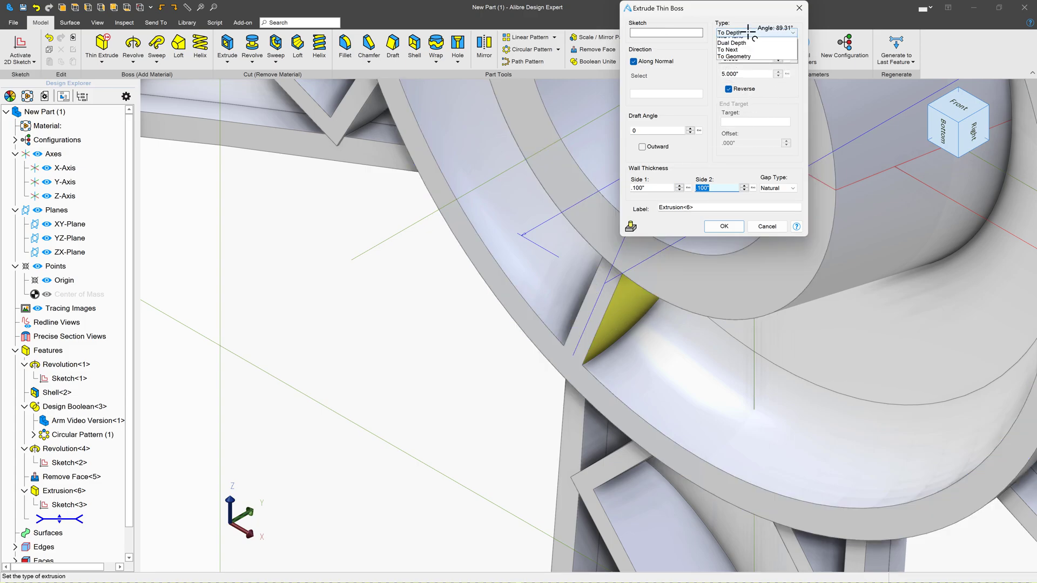
{"action": "left_click", "coordinate": [728, 61]}
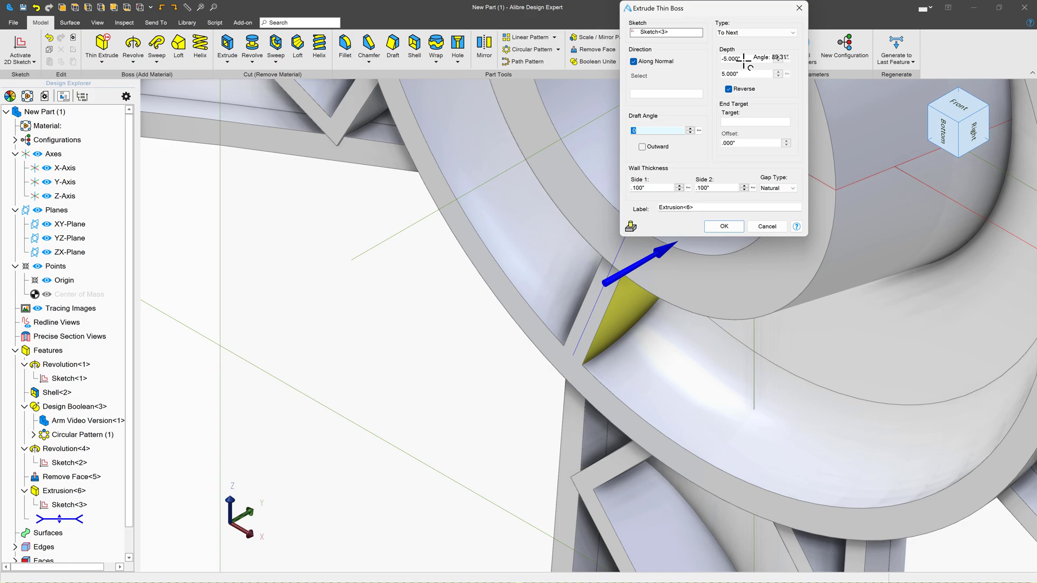
{"action": "scroll", "coordinate": [570, 295], "scroll_direction": "down", "scroll_amount": 3}
{"action": "middle_click_drag", "start_coordinate": [570, 295], "coordinate": [551, 299]}
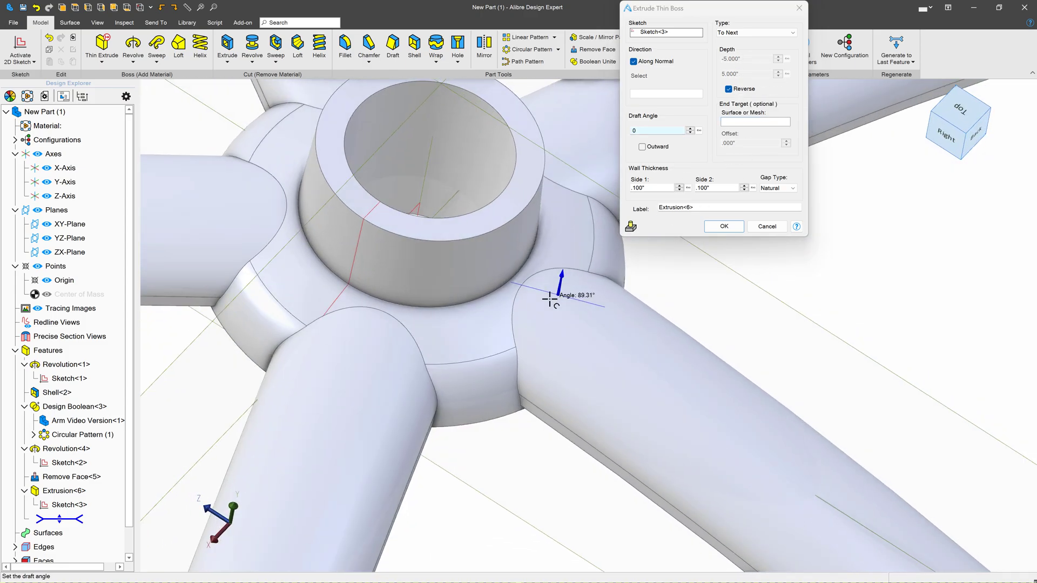
Preview the thin extrusion with the To Depth type for comparison and return it to To Next.
{"action": "left_click", "coordinate": [753, 33]}
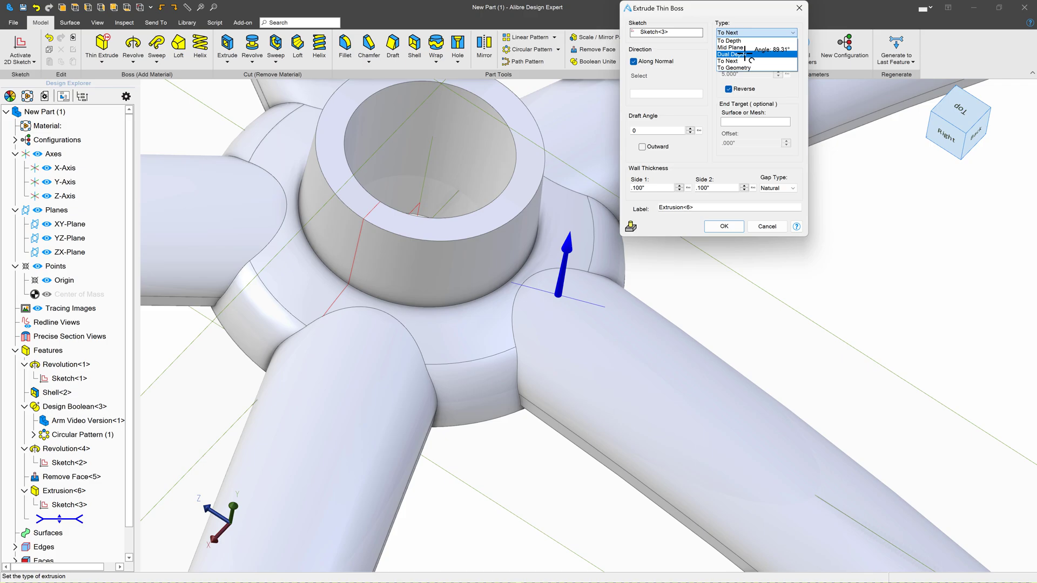
{"action": "left_click", "coordinate": [745, 41]}
{"action": "left_click", "coordinate": [748, 32]}
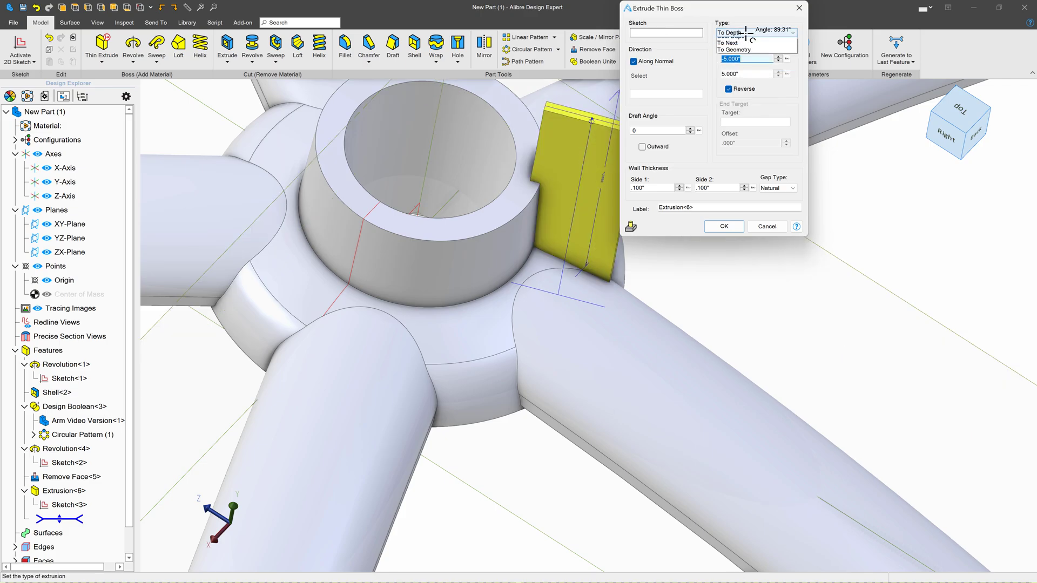
{"action": "left_click", "coordinate": [747, 60]}
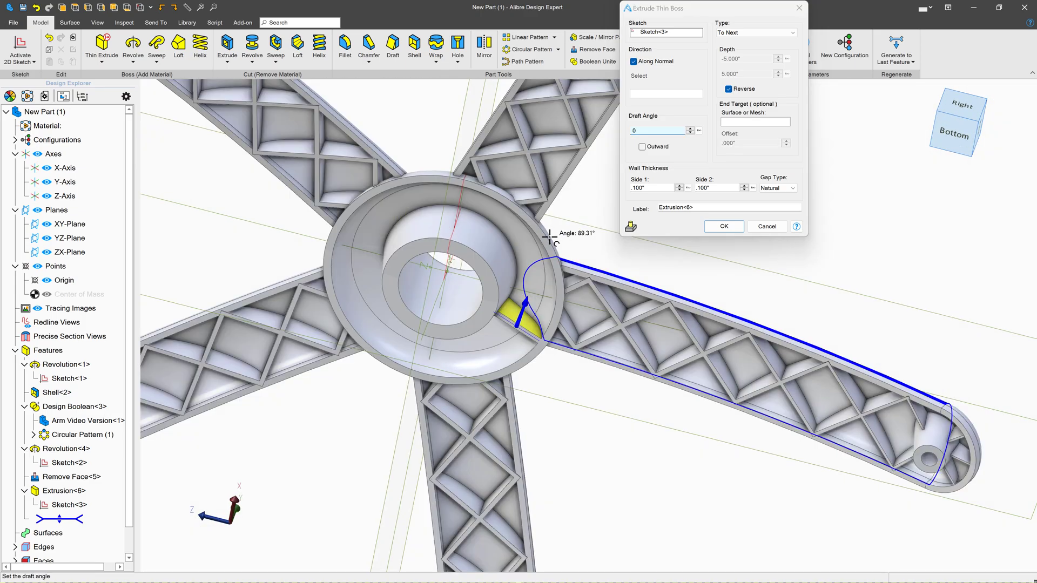
Create the To Next thin extrusion as a rib joining the central ring and the rim.
{"action": "middle_click_drag", "start_coordinate": [550, 237], "coordinate": [495, 256]}
{"action": "scroll", "coordinate": [493, 257], "scroll_direction": "up", "scroll_amount": 3}
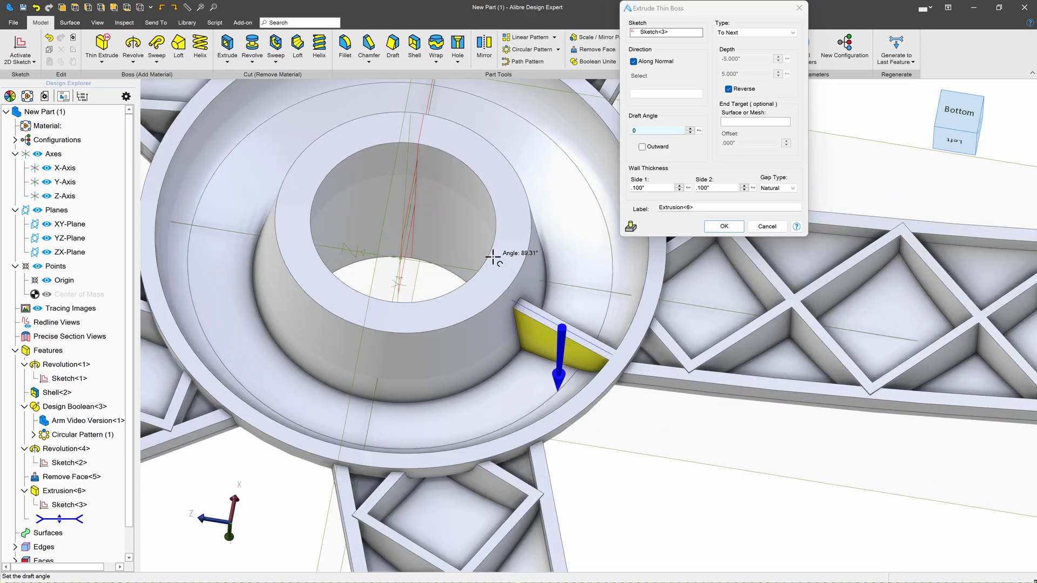
{"action": "left_click", "coordinate": [721, 227]}
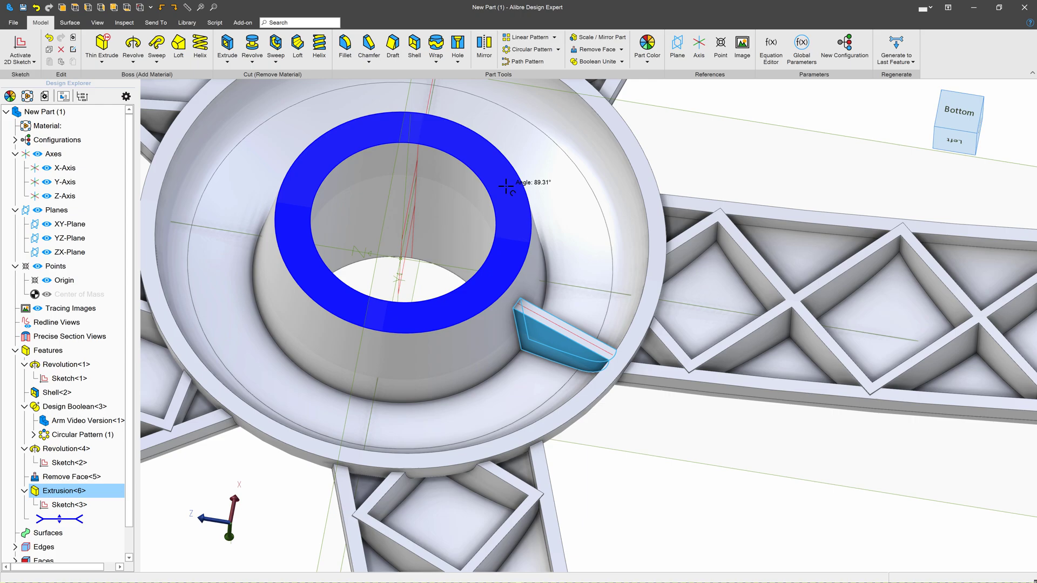
Mirror the rib extrusion about the YZ-Plane.
{"action": "scroll", "coordinate": [506, 187], "scroll_direction": "down", "scroll_amount": 5}
{"action": "left_click", "coordinate": [484, 48]}
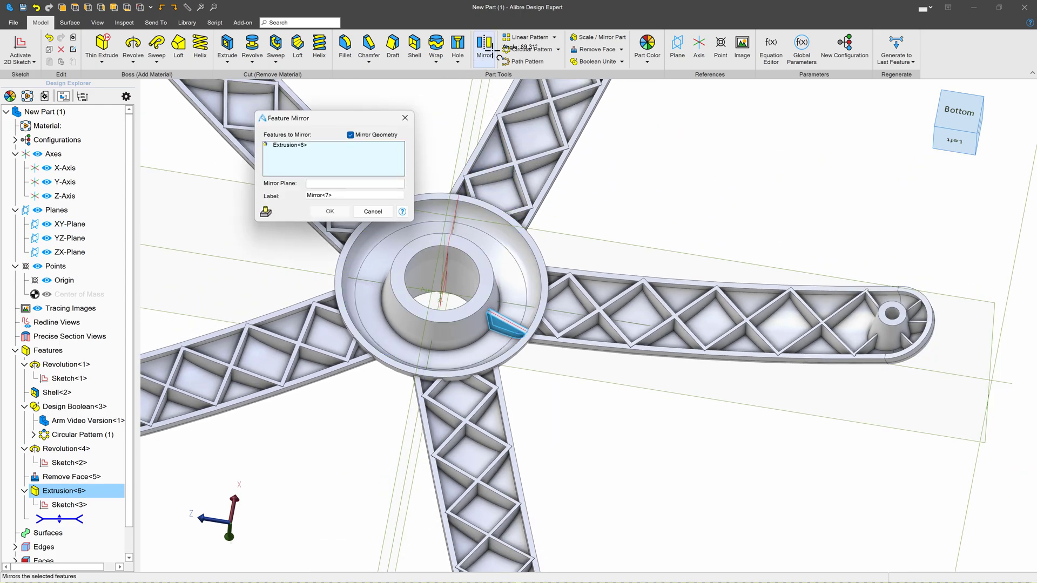
{"action": "left_click", "coordinate": [330, 185]}
{"action": "left_click", "coordinate": [553, 233]}
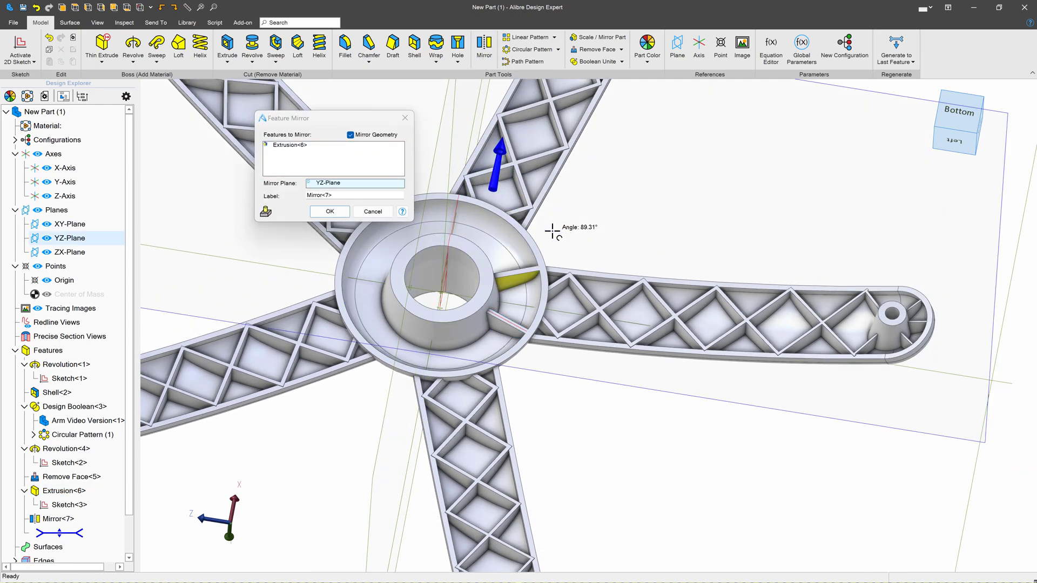
{"action": "left_click", "coordinate": [330, 211]}
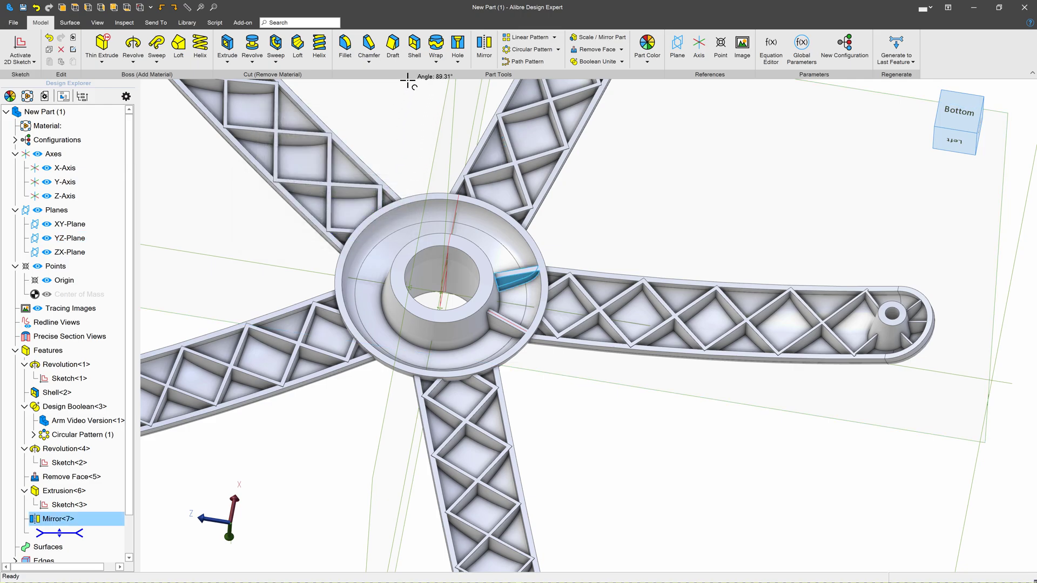
Create a circular pattern of the rib and its mirror with 5 equally spaced instances around the Y-Axis.
{"action": "left_click", "coordinate": [531, 49]}
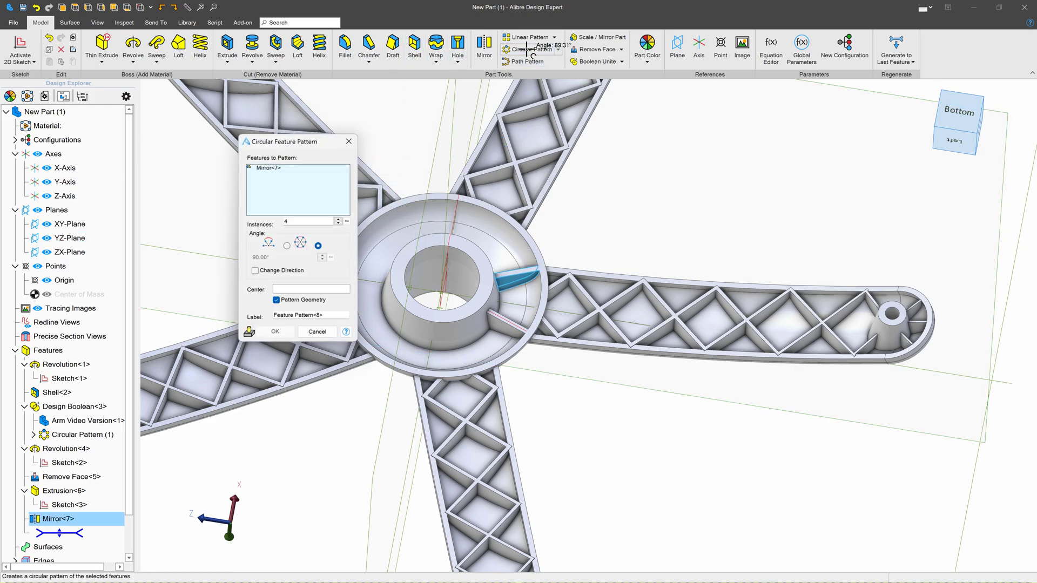
{"action": "scroll", "coordinate": [481, 308], "scroll_direction": "up", "scroll_amount": 3}
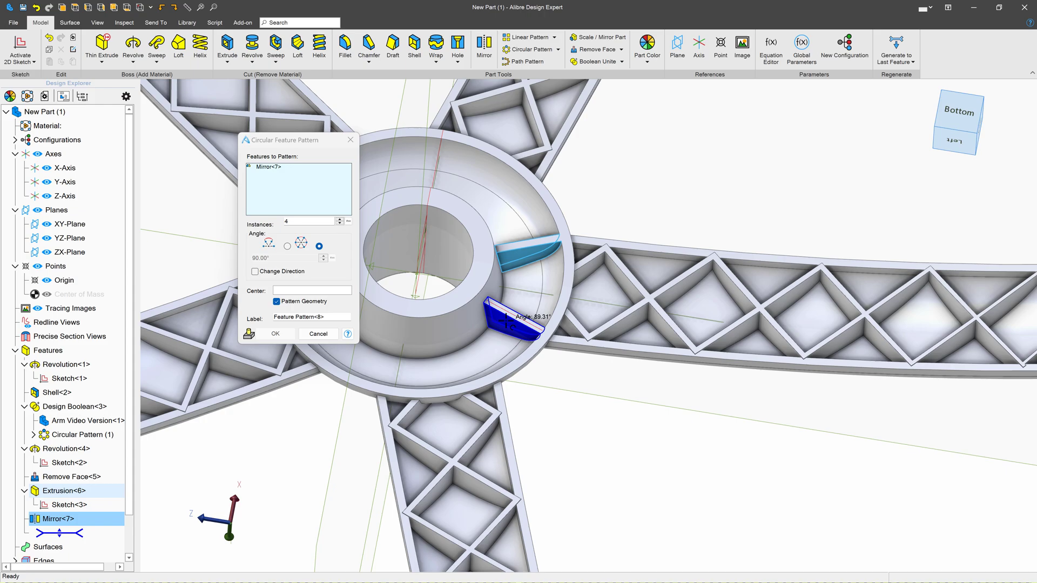
{"action": "left_click", "coordinate": [505, 321]}
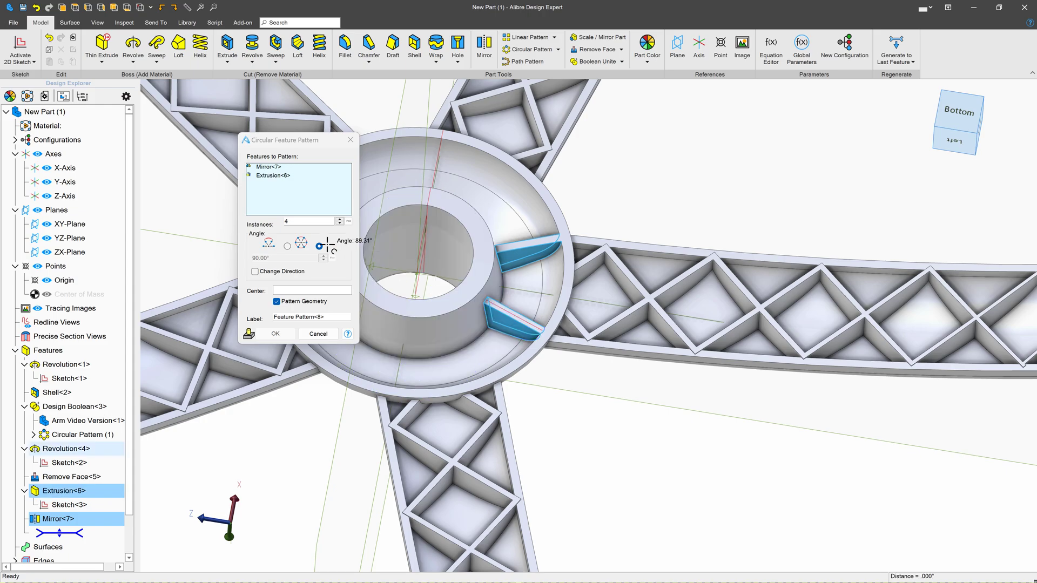
{"action": "left_click", "coordinate": [339, 218]}
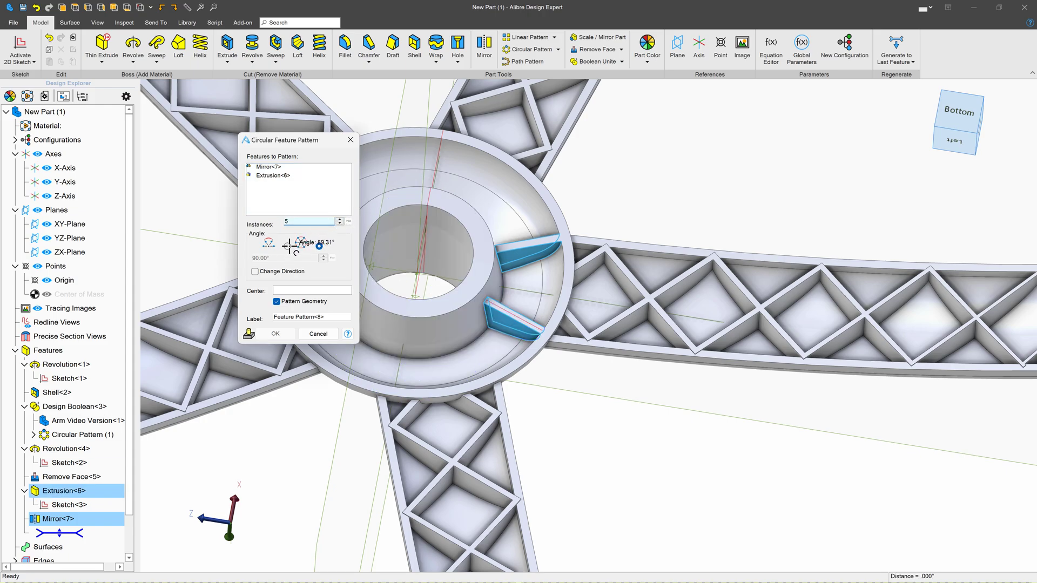
{"action": "left_click", "coordinate": [416, 255]}
{"action": "scroll", "coordinate": [416, 255], "scroll_direction": "down", "scroll_amount": 5}
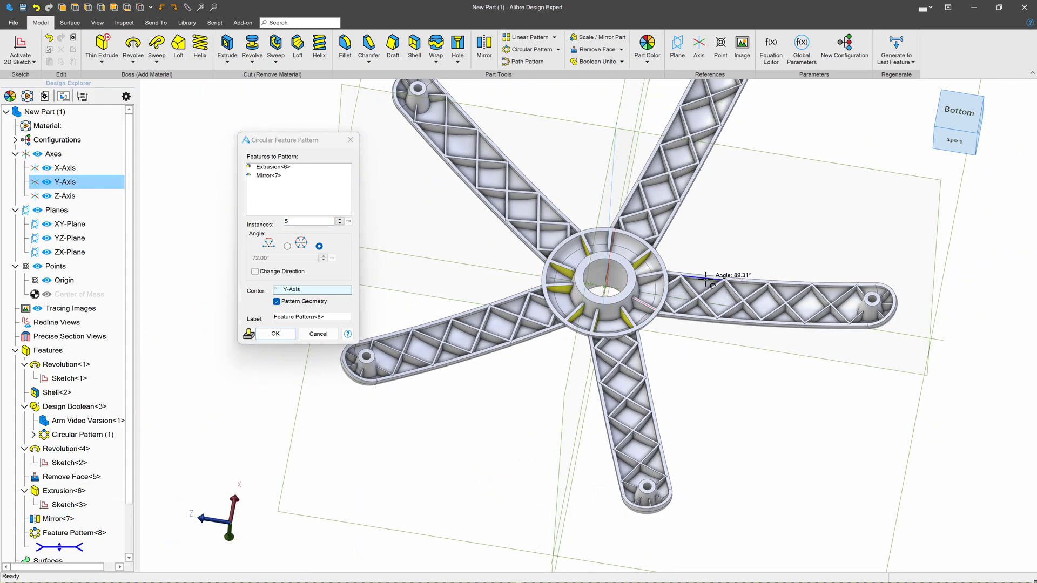
{"action": "scroll", "coordinate": [630, 255], "scroll_direction": "up", "scroll_amount": 3}
{"action": "middle_click_drag", "start_coordinate": [630, 256], "coordinate": [626, 251]}
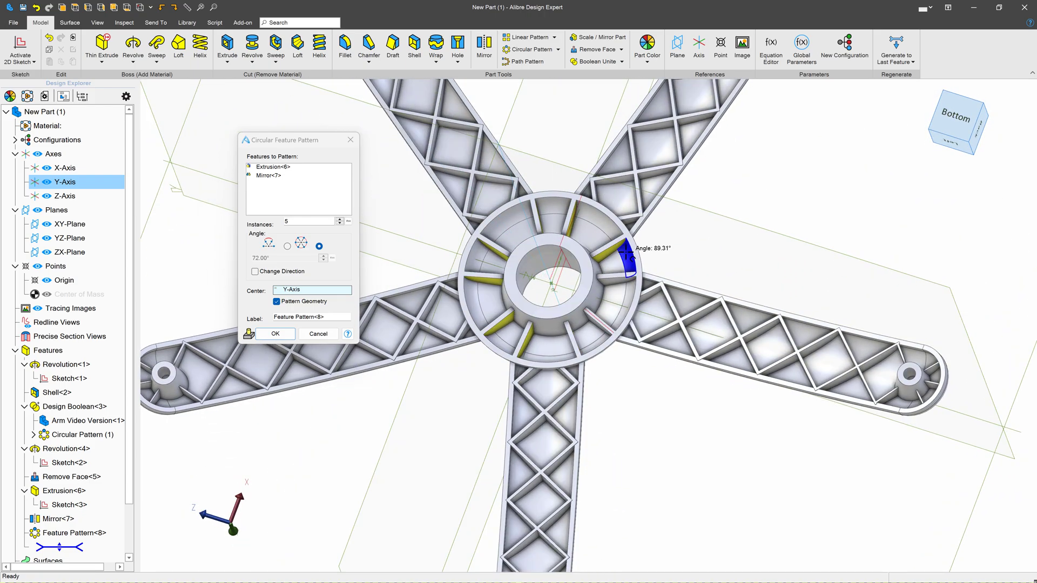
{"action": "left_click", "coordinate": [275, 334]}
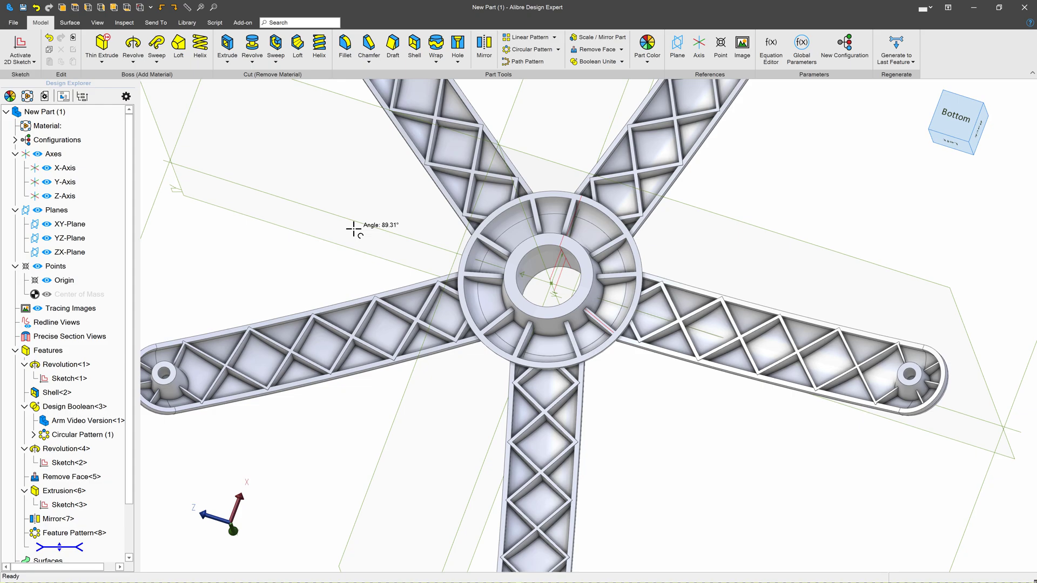
{"action": "middle_click_drag", "start_coordinate": [668, 271], "coordinate": [653, 302]}
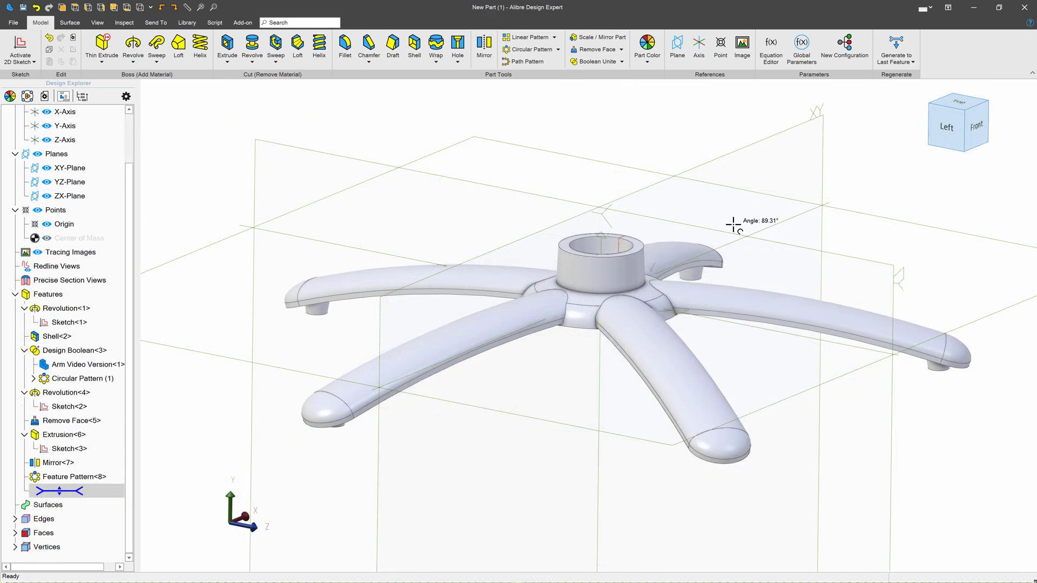
Sketch a closed triangle on the YZ-Plane with a vertical edge inside the central ring wall and its tip over the arm.
{"action": "left_click", "coordinate": [20, 48]}
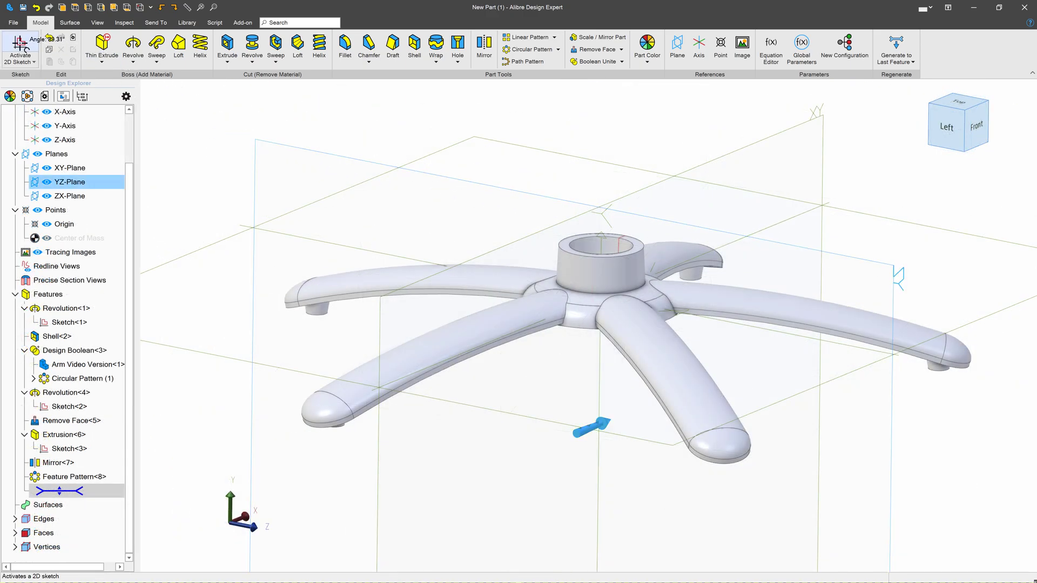
{"action": "scroll", "coordinate": [248, 304], "scroll_direction": "down", "scroll_amount": 2}
{"action": "scroll", "coordinate": [562, 152], "scroll_direction": "up", "scroll_amount": 6}
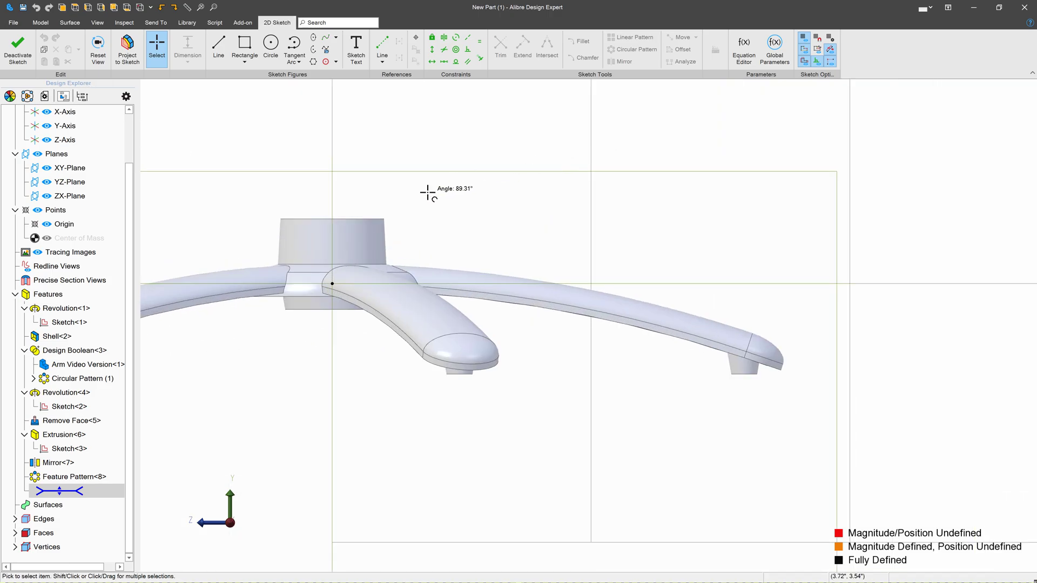
{"action": "left_click", "coordinate": [220, 50]}
{"action": "left_click", "coordinate": [333, 267]}
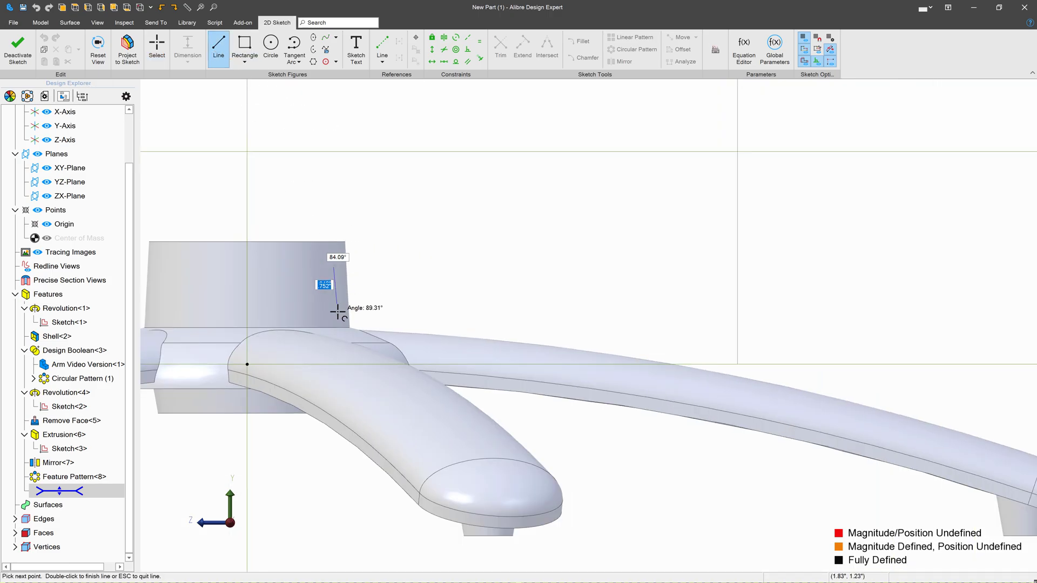
{"action": "left_click", "coordinate": [334, 344]}
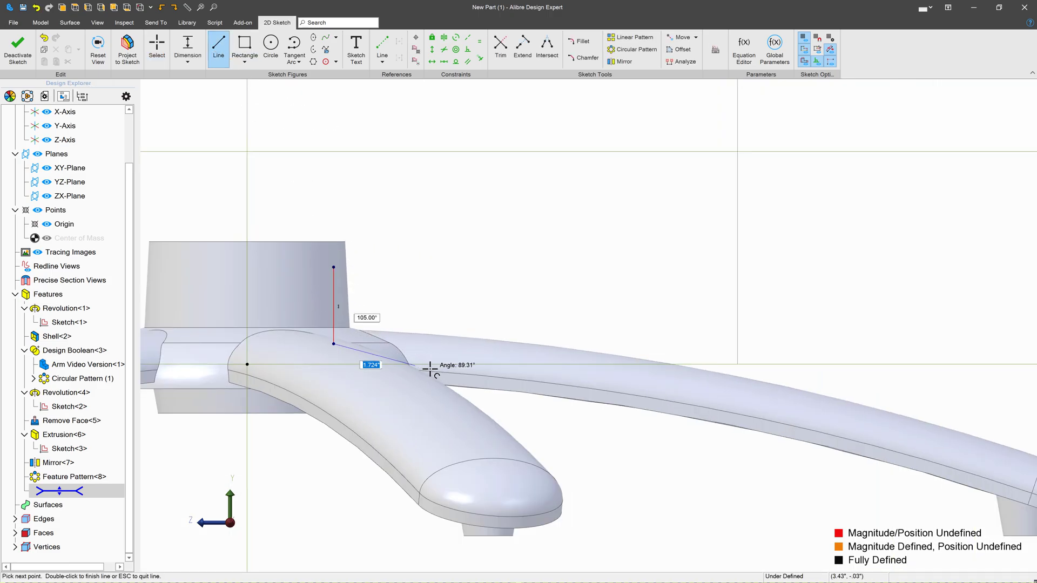
{"action": "left_click", "coordinate": [487, 382]}
{"action": "left_click", "coordinate": [334, 267]}
{"action": "scroll", "coordinate": [659, 312], "scroll_direction": "down", "scroll_amount": 2}
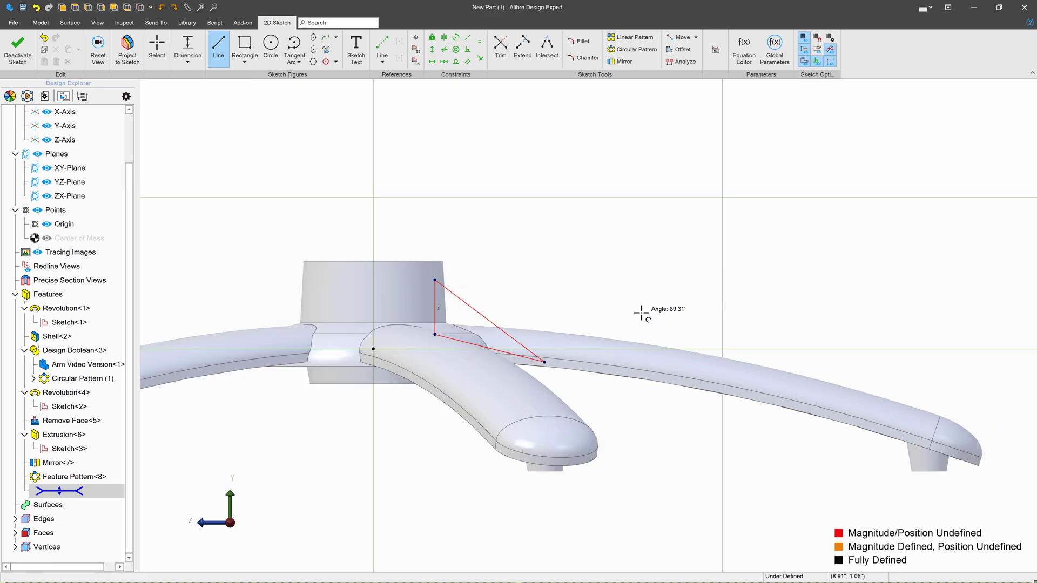
{"action": "scroll", "coordinate": [483, 310], "scroll_direction": "up", "scroll_amount": 3}
{"action": "key", "text": "Escape"}
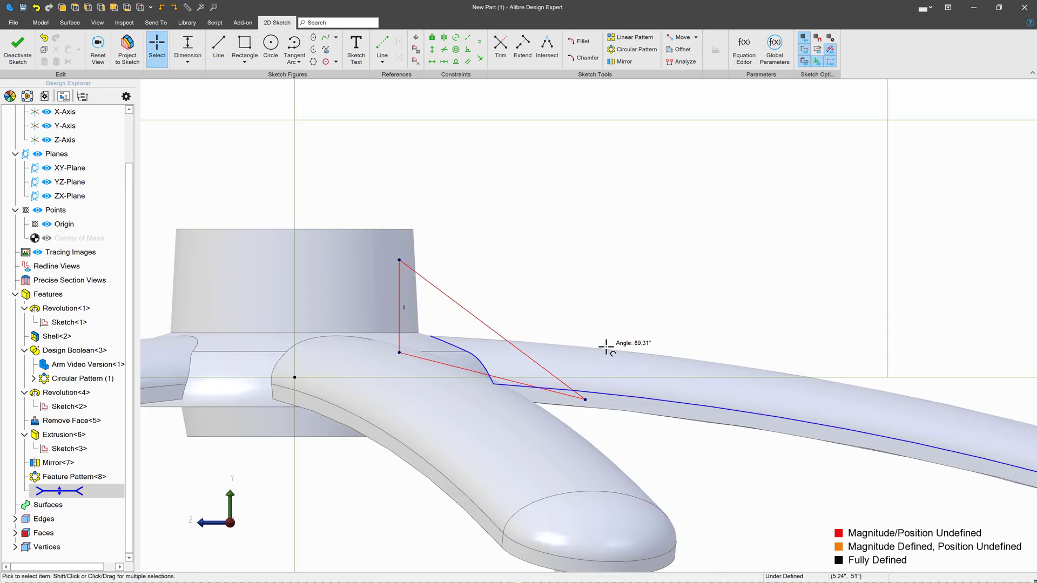
Dimension the triangle's vertical edge at 1.85 inches from the vertical centre axis.
{"action": "left_click", "coordinate": [186, 45]}
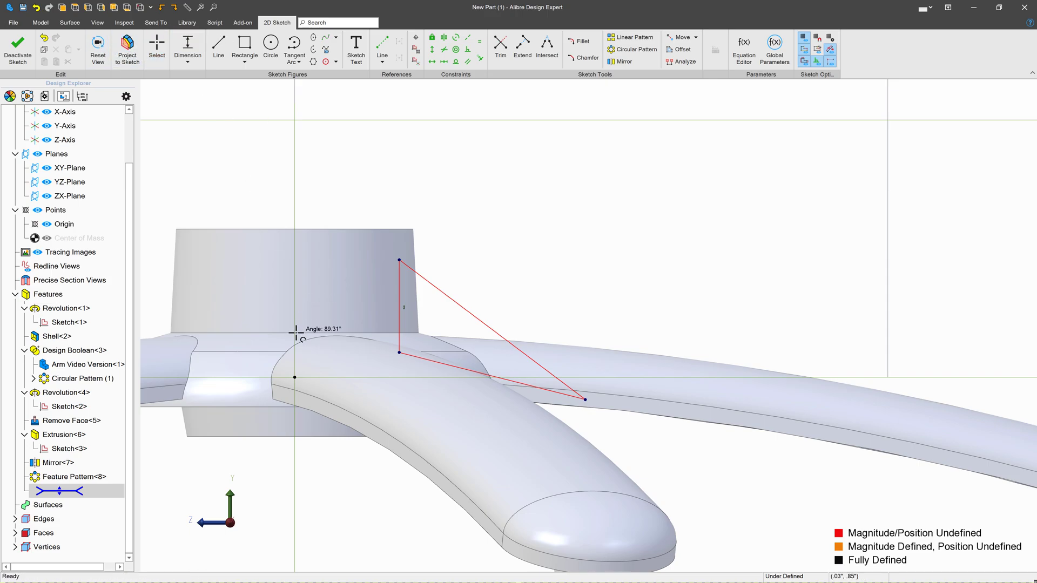
{"action": "left_click", "coordinate": [396, 250]}
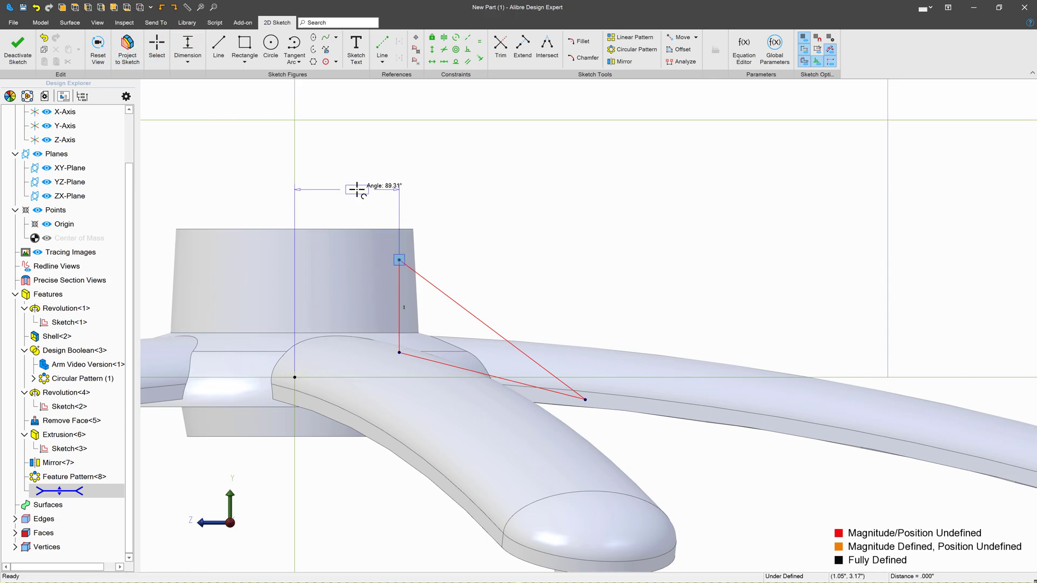
{"action": "left_click", "coordinate": [357, 189]}
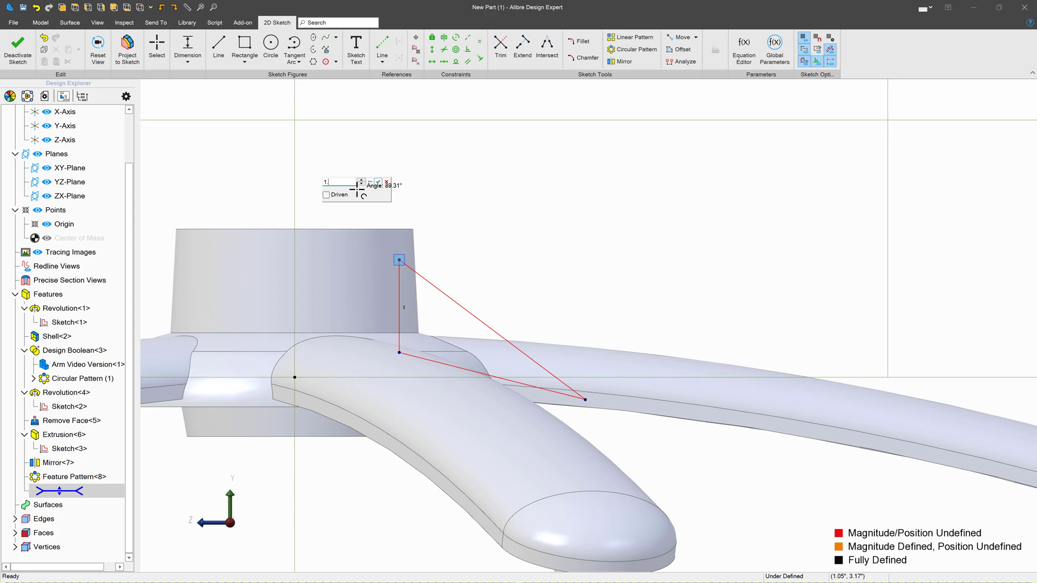
{"action": "type", "text": "1.85"}
{"action": "key", "text": "Return"}
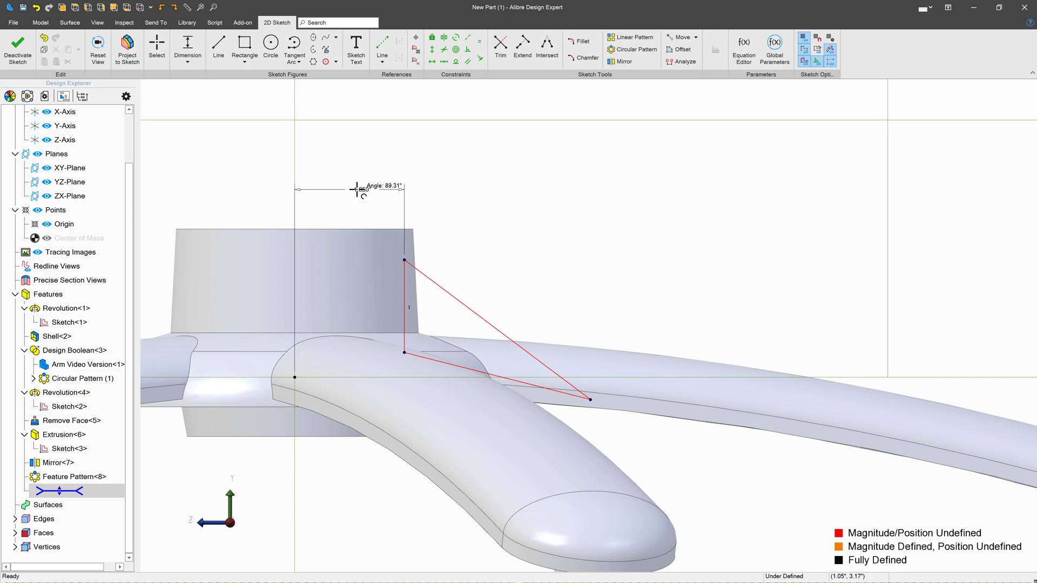
Dimension the angle between the triangle's lower edge and the vertical centre axis at 97 degrees.
{"action": "left_click", "coordinate": [432, 356]}
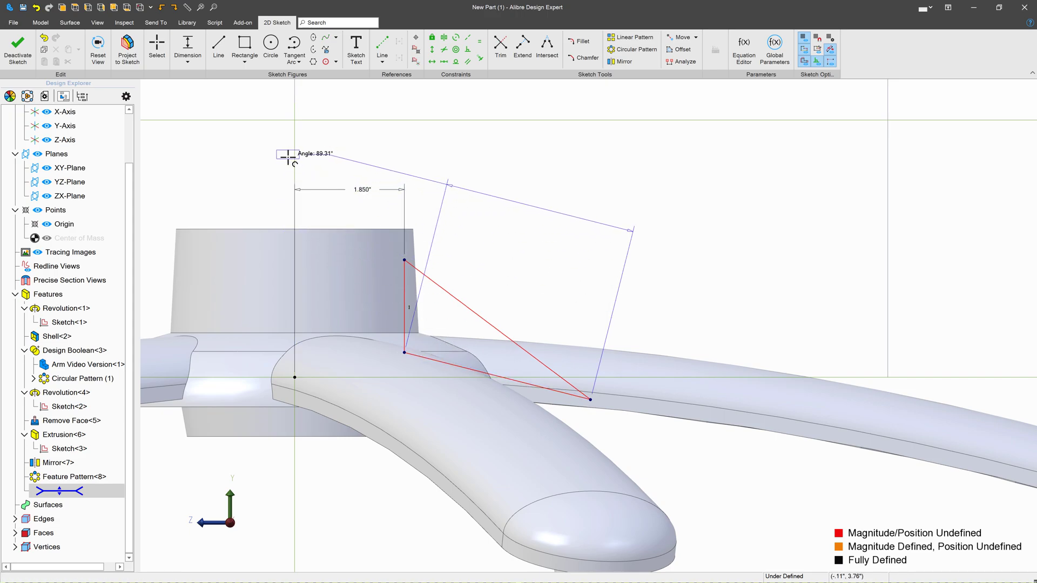
{"action": "left_click_drag", "start_coordinate": [288, 157], "coordinate": [294, 450]}
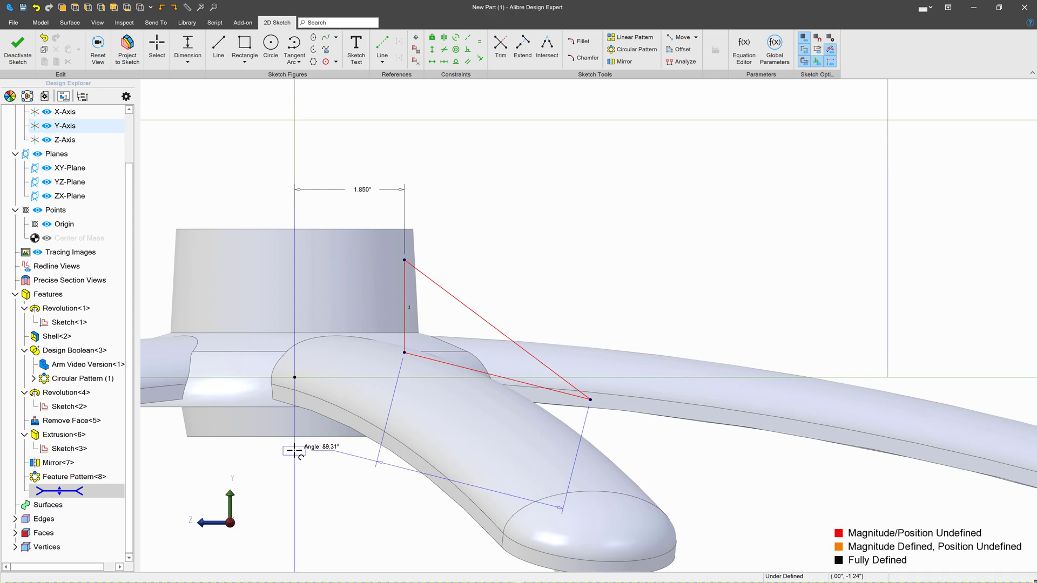
{"action": "left_click", "coordinate": [541, 231]}
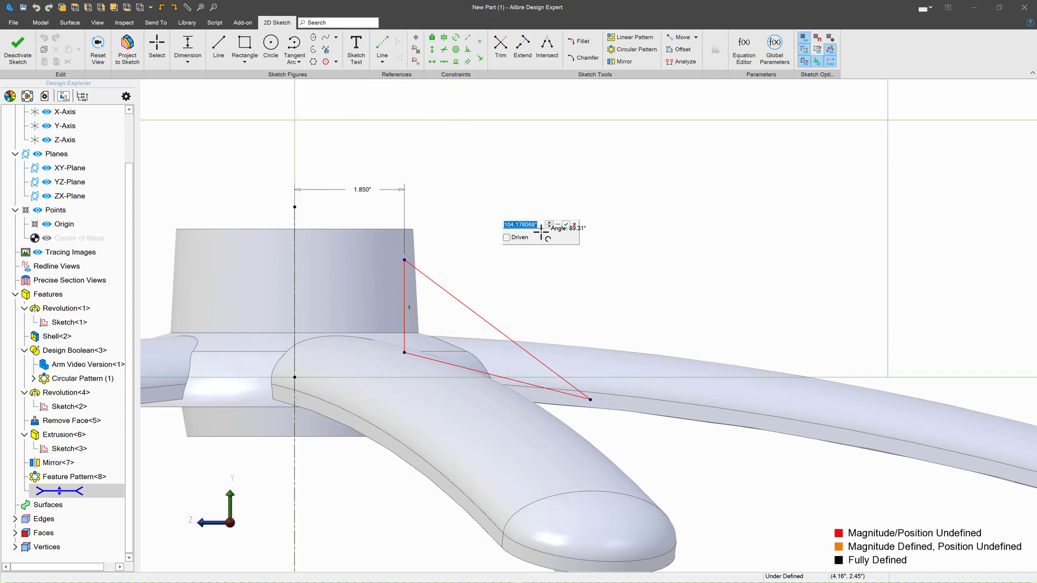
{"action": "type", "text": "97"}
{"action": "key", "text": "Return"}
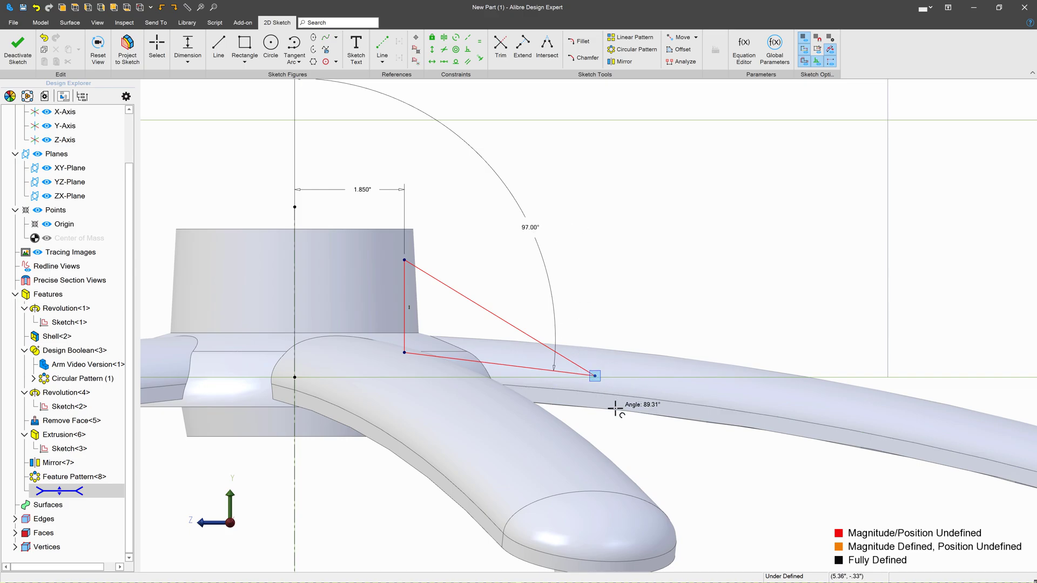
Dimension the horizontal distance from the origin to the triangle's outer tip at 4.6 inches.
{"action": "left_click", "coordinate": [294, 377]}
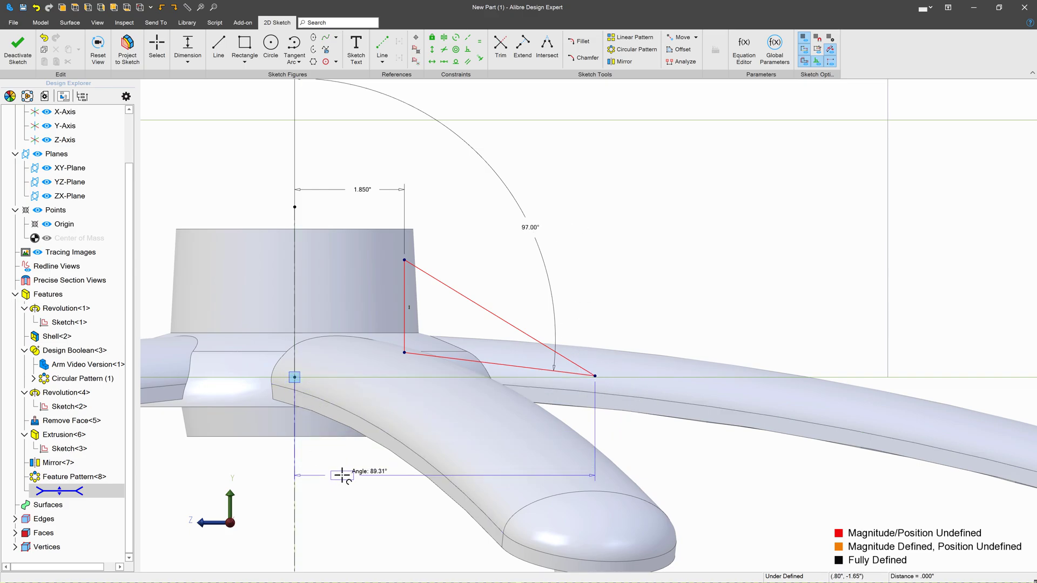
{"action": "left_click", "coordinate": [342, 474]}
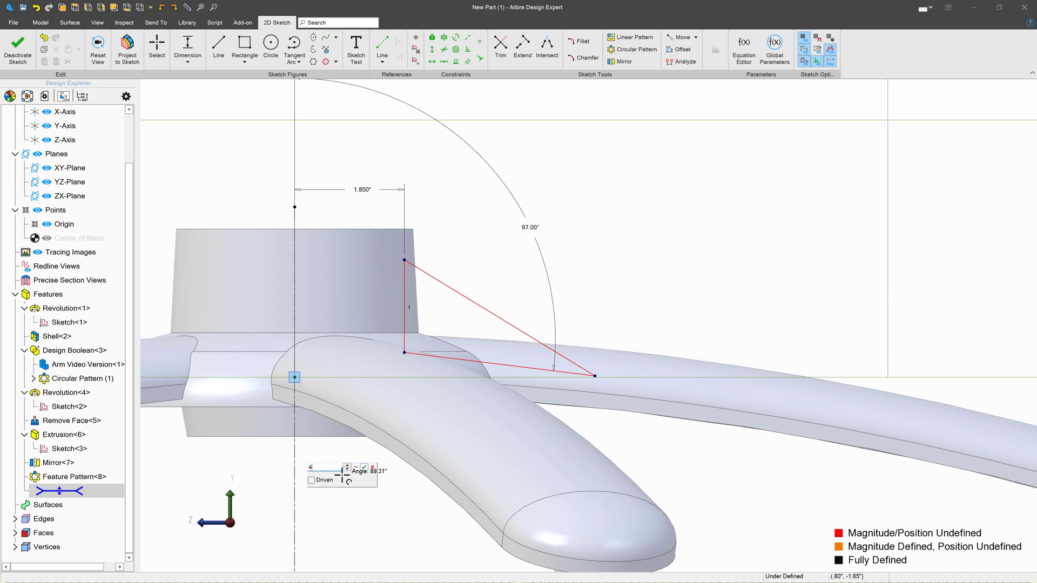
{"action": "type", "text": "4.6"}
{"action": "key", "text": "Return"}
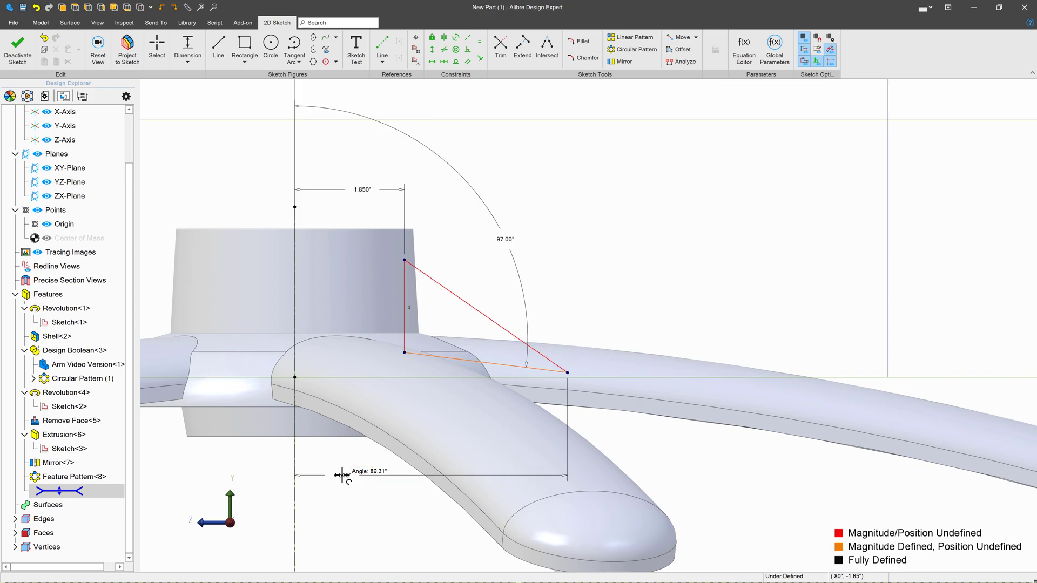
Dimension the angle between the triangle's lower edge and sloping edge at 24.5 degrees.
{"action": "left_click", "coordinate": [462, 361]}
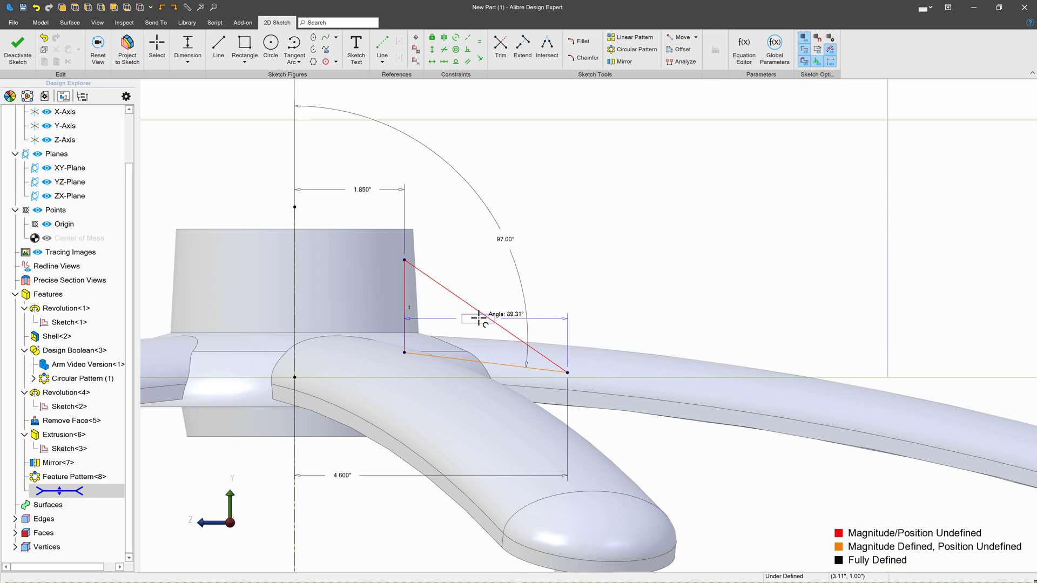
{"action": "left_click", "coordinate": [484, 314]}
{"action": "left_click", "coordinate": [457, 318]}
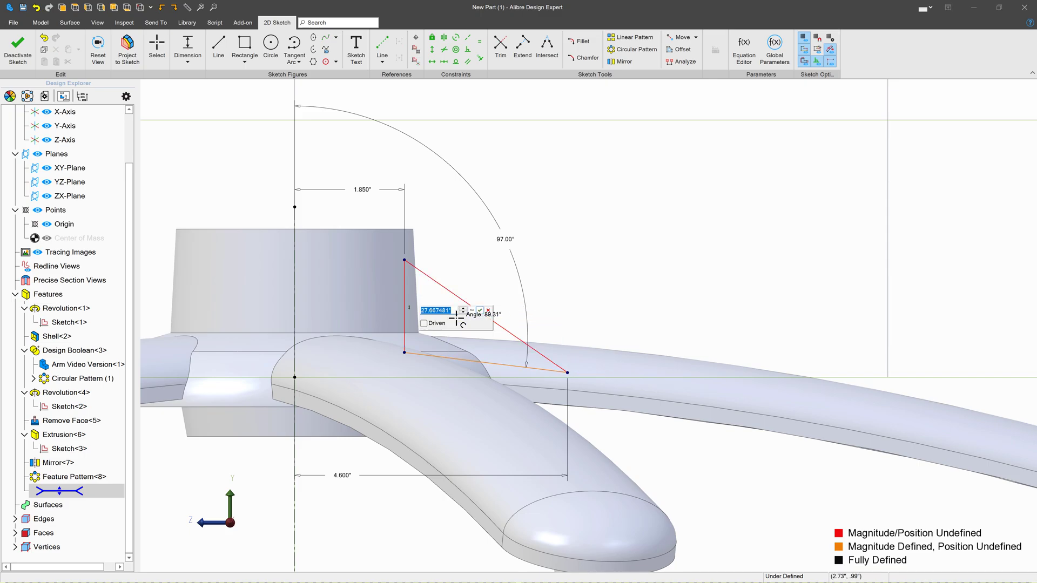
{"action": "type", "text": "24.5"}
{"action": "key", "text": "Return"}
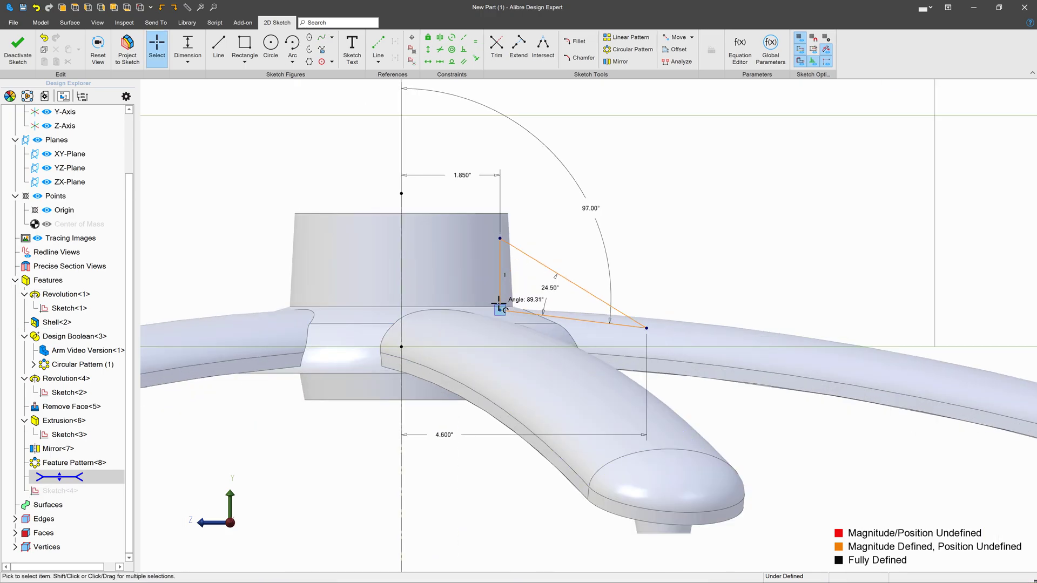
Dimension the triangle's lower inner corner at a height of 0.685 inches above the origin and finish the sketch.
{"action": "mouse_move", "coordinate": [503, 297]}
{"action": "left_mouse_down"}
{"action": "mouse_move", "coordinate": [503, 232]}
{"action": "mouse_move", "coordinate": [518, 398]}
{"action": "mouse_move", "coordinate": [518, 268]}
{"action": "mouse_move", "coordinate": [531, 355]}
{"action": "mouse_move", "coordinate": [449, 290]}
{"action": "left_mouse_up"}
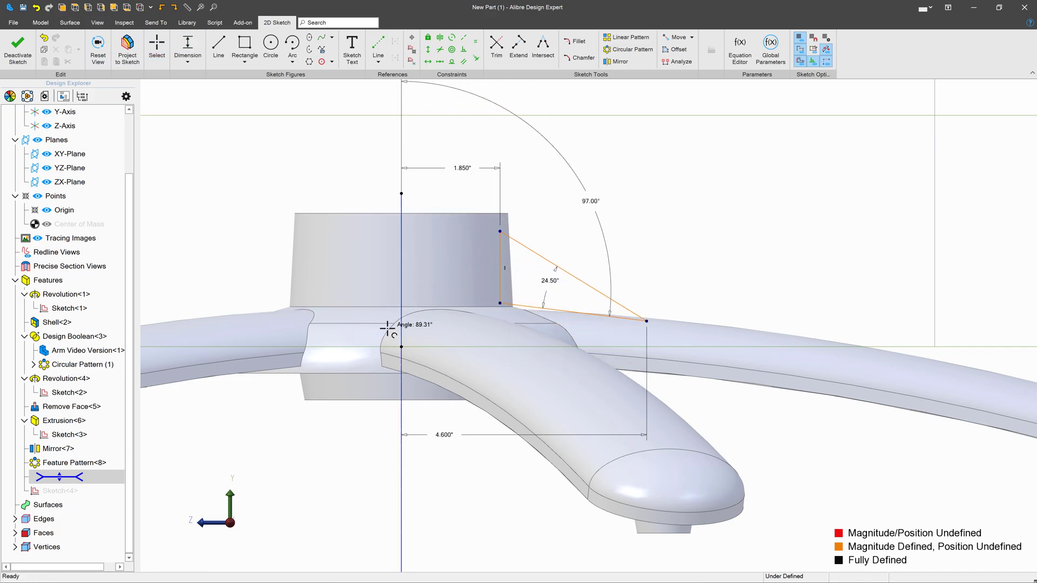
{"action": "left_click", "coordinate": [401, 346]}
{"action": "left_click", "coordinate": [330, 331]}
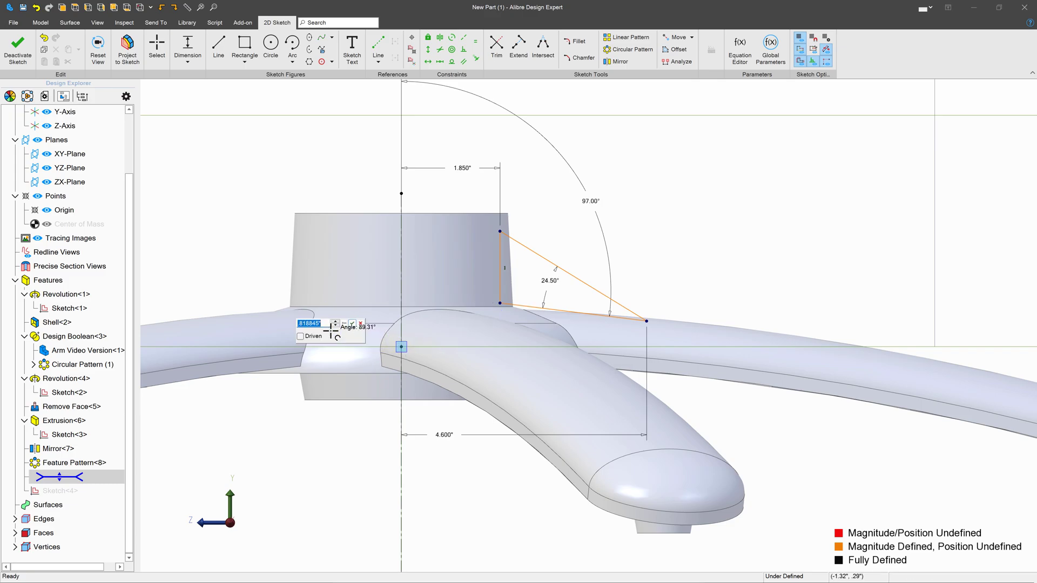
{"action": "type", "text": ".685"}
{"action": "key", "text": "Return"}
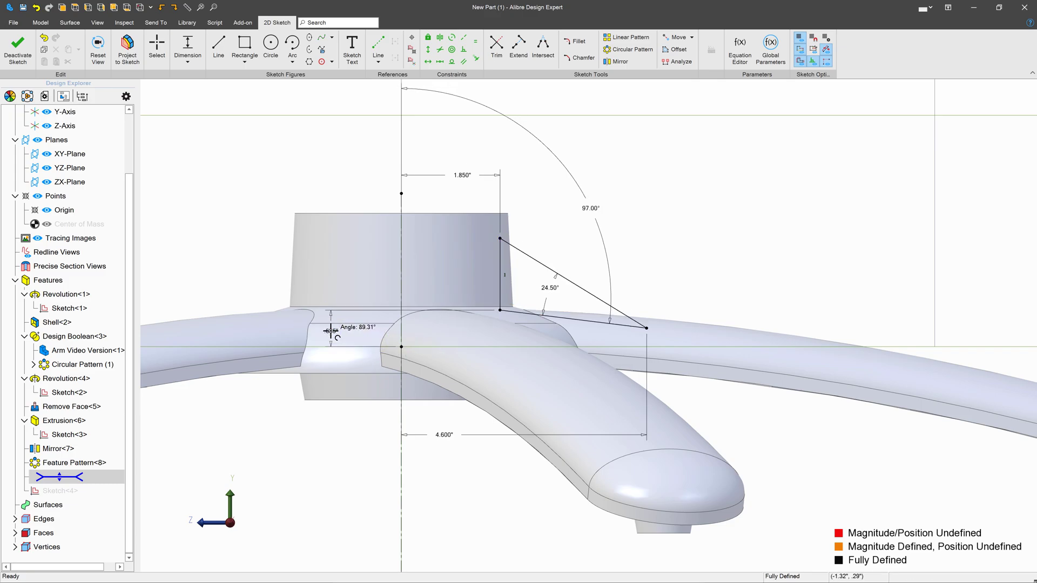
{"action": "left_click", "coordinate": [18, 48]}
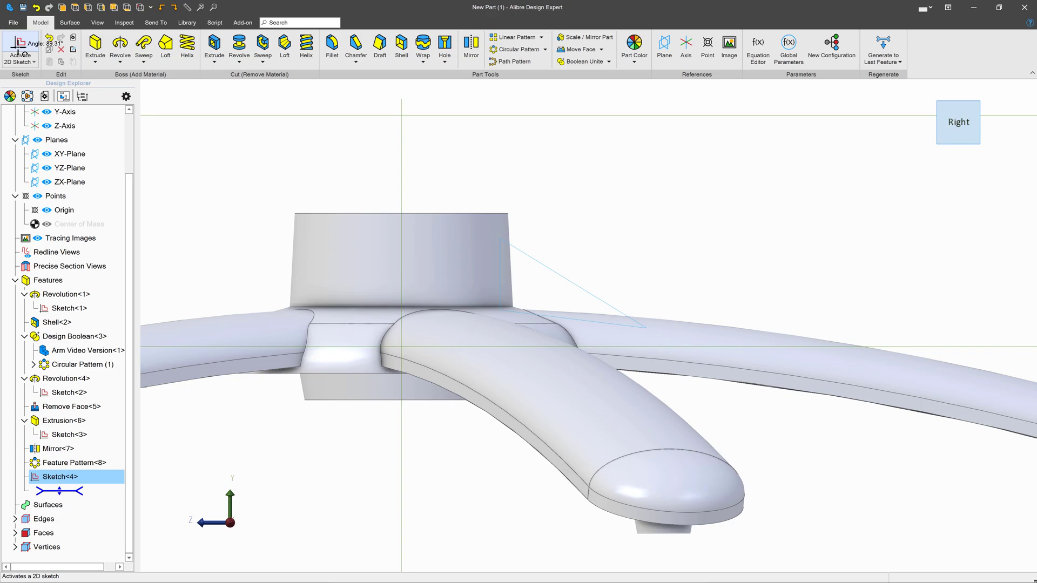
Extrude the triangle sketch as a boss with the Mid Plane type and a depth of .185 inches.
{"action": "left_click", "coordinate": [95, 46]}
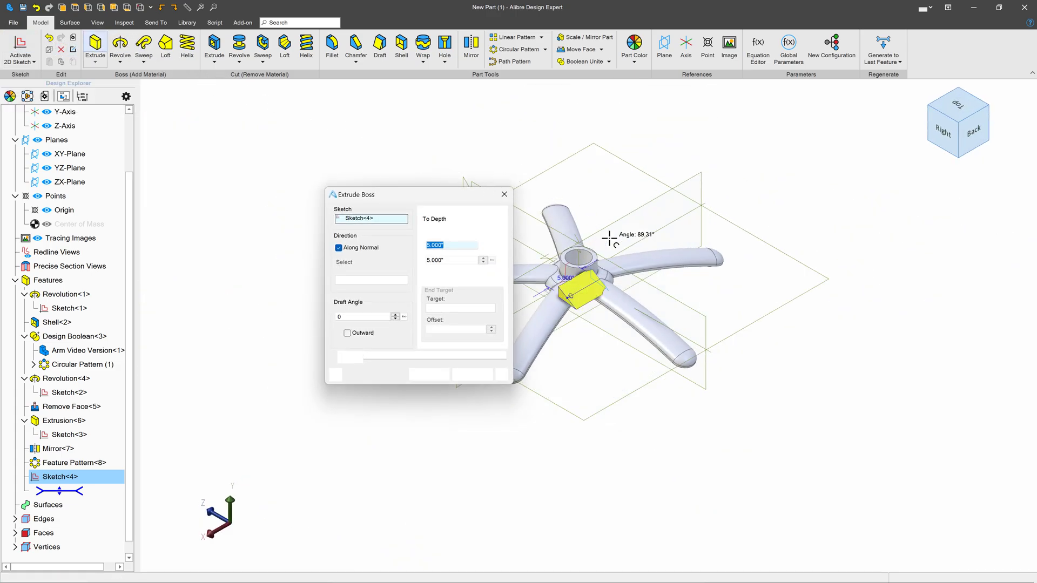
{"action": "scroll", "coordinate": [572, 260], "scroll_direction": "up", "scroll_amount": 3}
{"action": "left_click", "coordinate": [462, 219]}
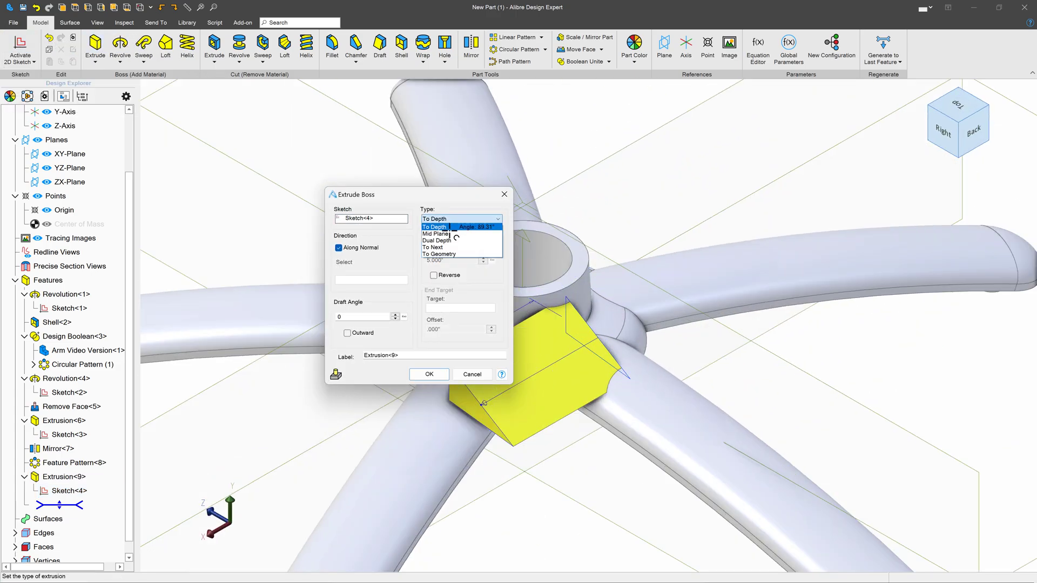
{"action": "left_click", "coordinate": [456, 233]}
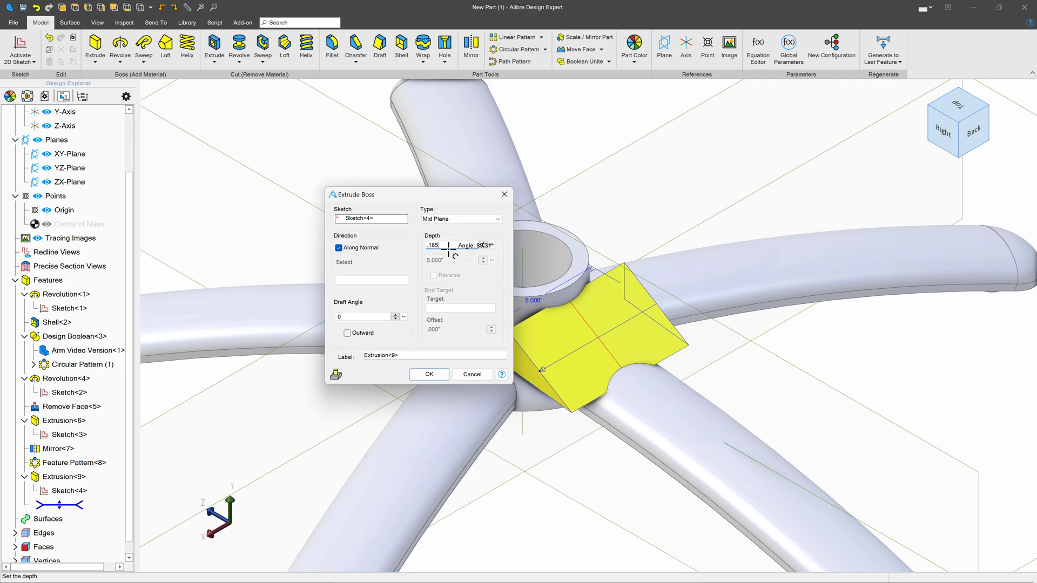
{"action": "key", "text": "Return"}
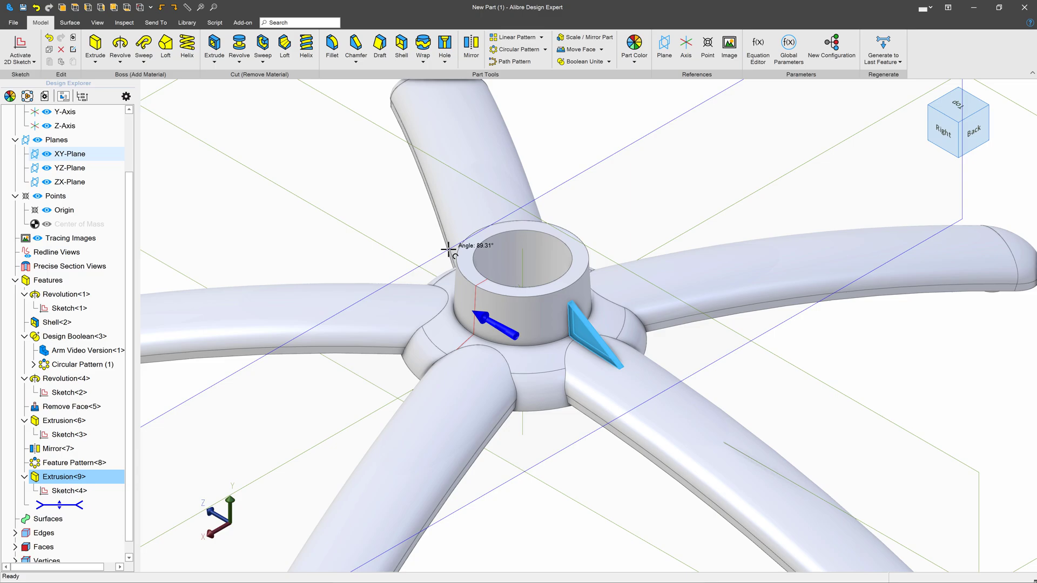
Create a circular pattern of the triangular gusset with 5 equally spaced instances around the Y-Axis.
{"action": "scroll", "coordinate": [558, 328], "scroll_direction": "up", "scroll_amount": 4}
{"action": "middle_click_drag", "start_coordinate": [557, 328], "coordinate": [549, 297]}
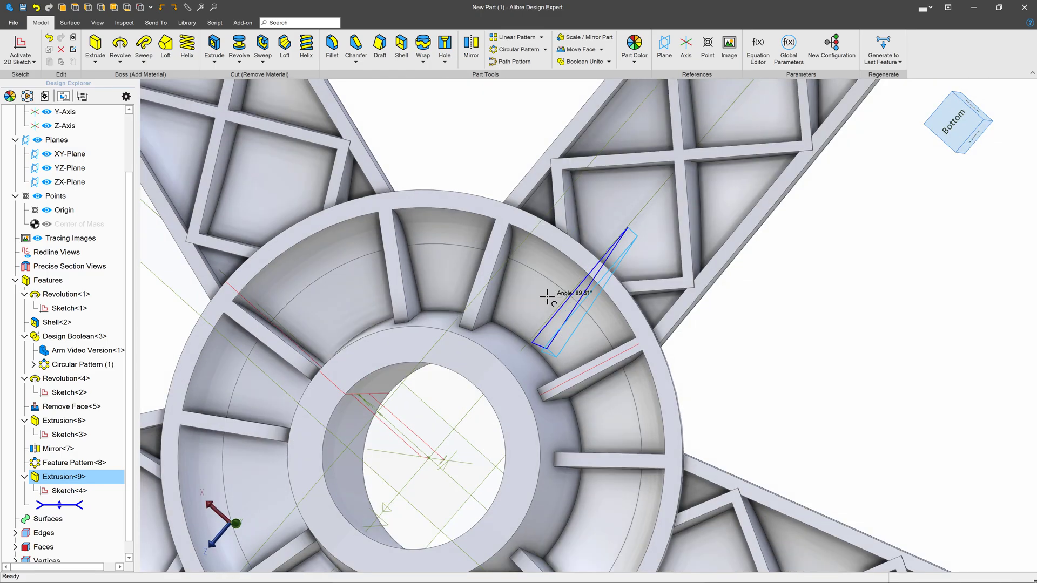
{"action": "middle_click_drag", "start_coordinate": [744, 350], "coordinate": [738, 375]}
{"action": "scroll", "coordinate": [738, 375], "scroll_direction": "down", "scroll_amount": 3}
{"action": "scroll", "coordinate": [720, 307], "scroll_direction": "up", "scroll_amount": 3}
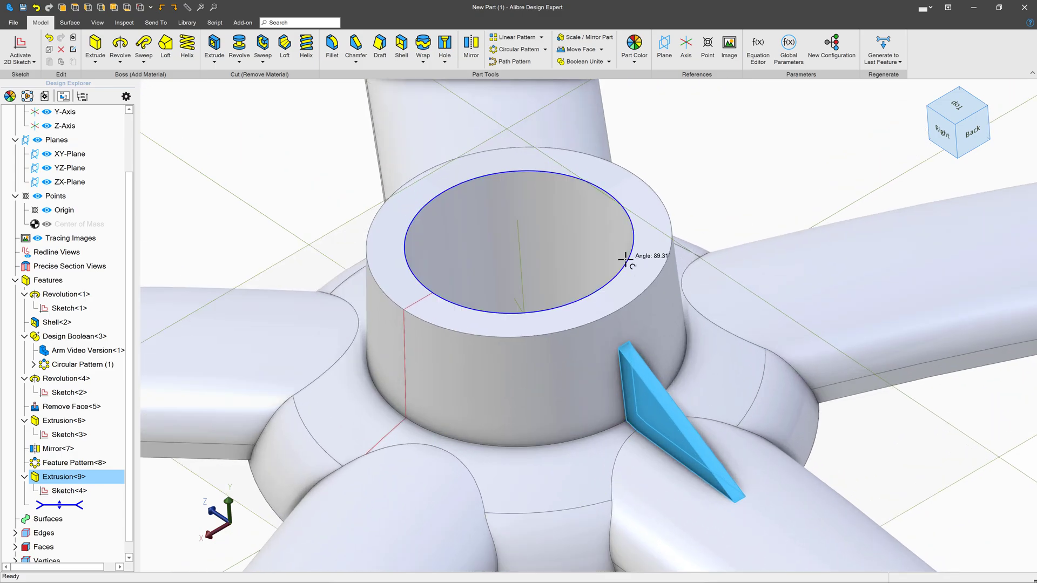
{"action": "left_click", "coordinate": [516, 49]}
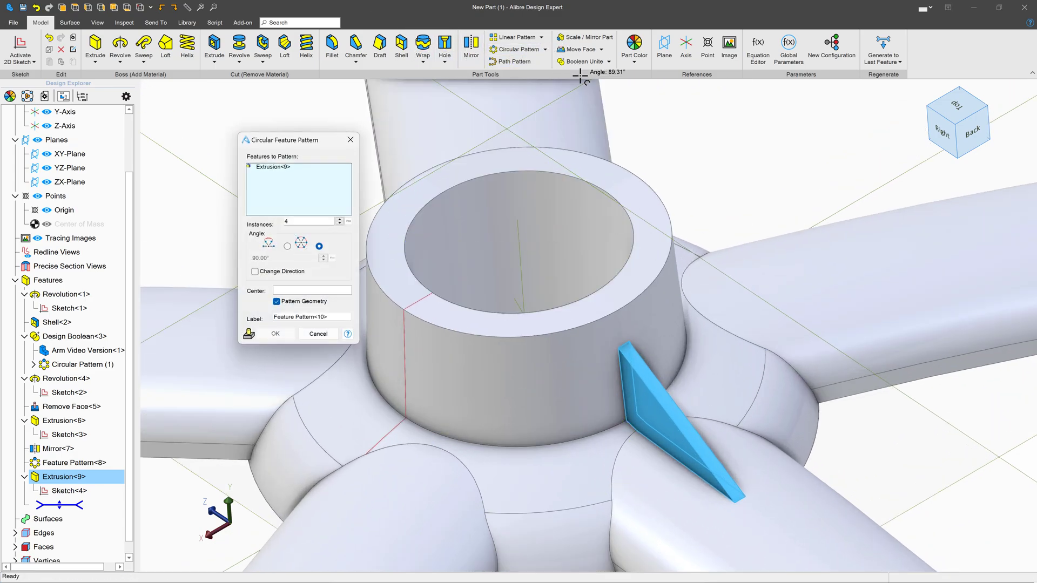
{"action": "left_click", "coordinate": [508, 266]}
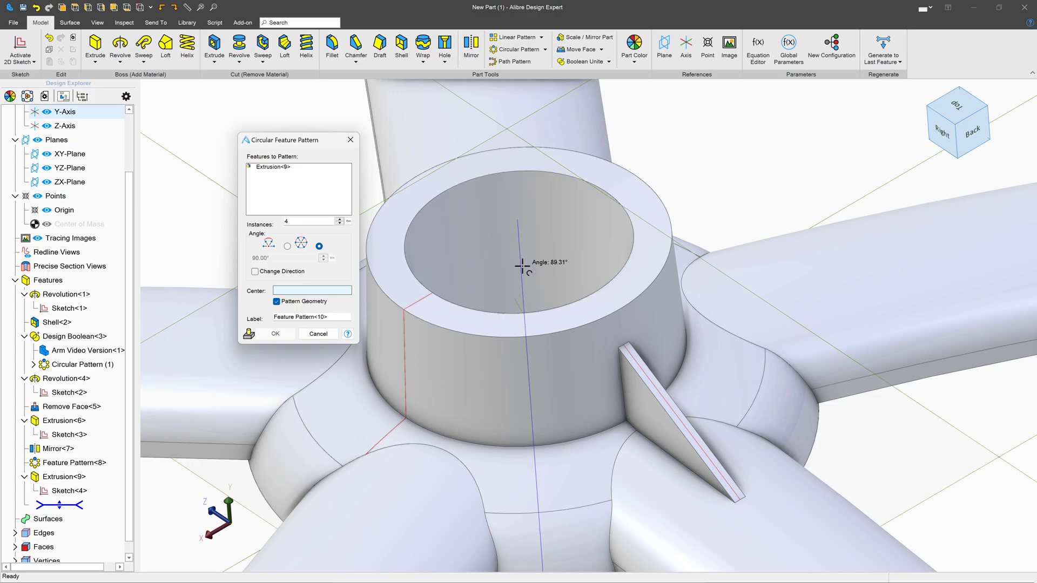
{"action": "left_click", "coordinate": [340, 219]}
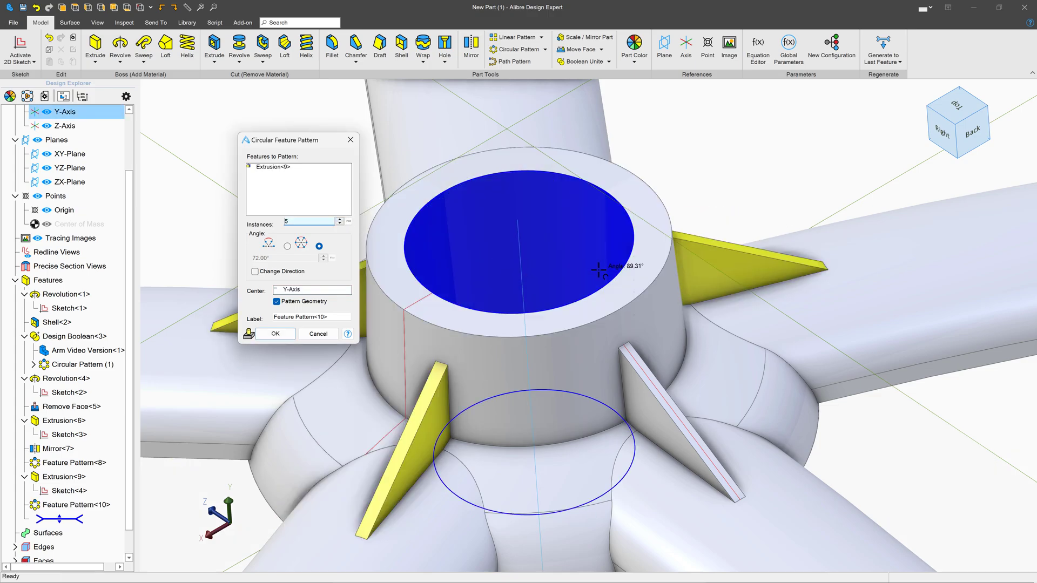
{"action": "scroll", "coordinate": [643, 270], "scroll_direction": "down", "scroll_amount": 3}
{"action": "scroll", "coordinate": [643, 270], "scroll_direction": "down", "scroll_amount": 2}
{"action": "left_click", "coordinate": [265, 332]}
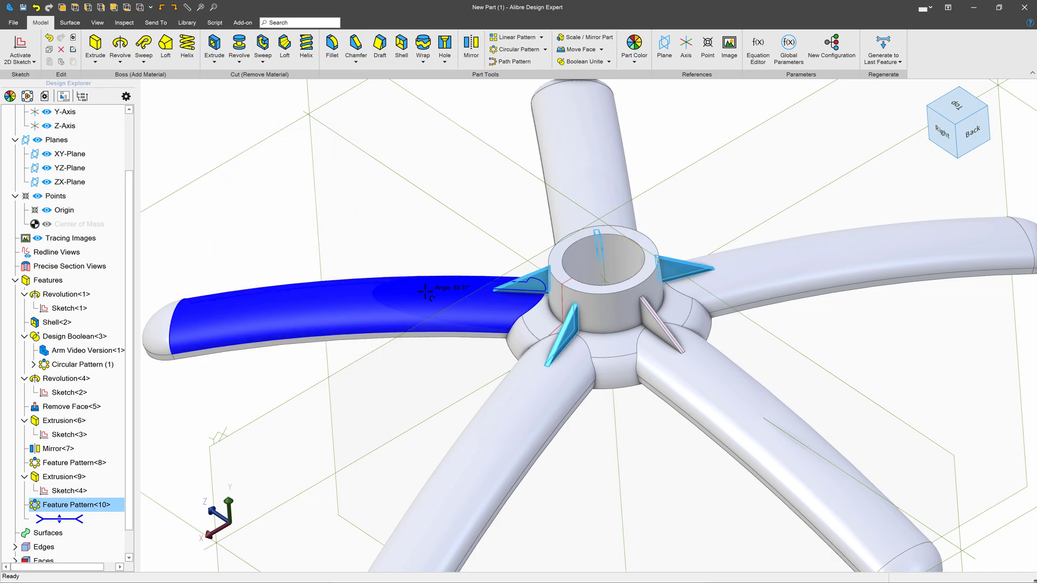
{"action": "scroll", "coordinate": [669, 324], "scroll_direction": "up", "scroll_amount": 4}
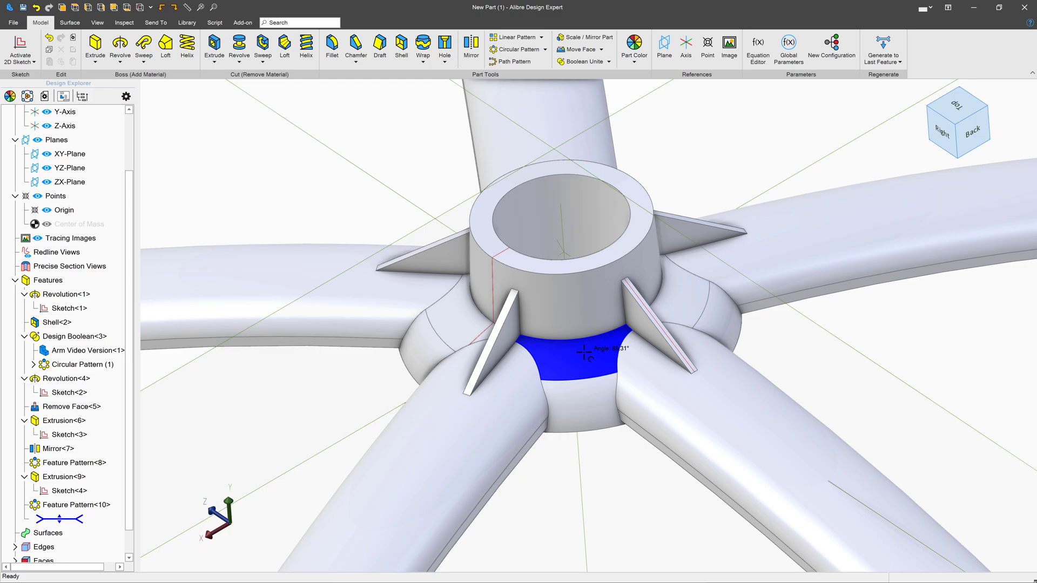
Set up a constant-radius fillet of .500 inches on three neighbouring edges where the arms meet the domed hub.
{"action": "scroll", "coordinate": [587, 352], "scroll_direction": "down", "scroll_amount": 3}
{"action": "scroll", "coordinate": [588, 324], "scroll_direction": "up", "scroll_amount": 4}
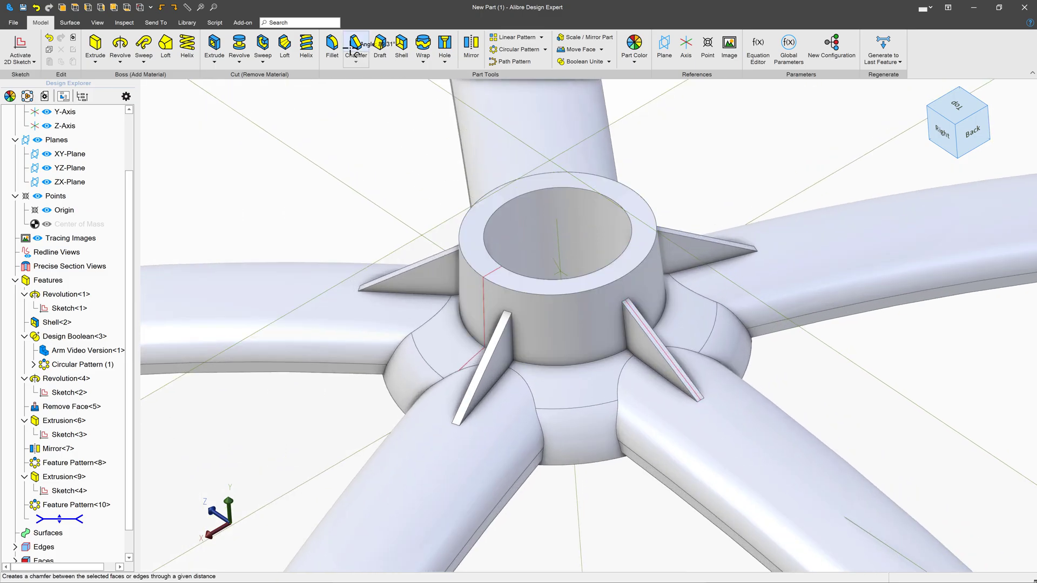
{"action": "left_click", "coordinate": [331, 47]}
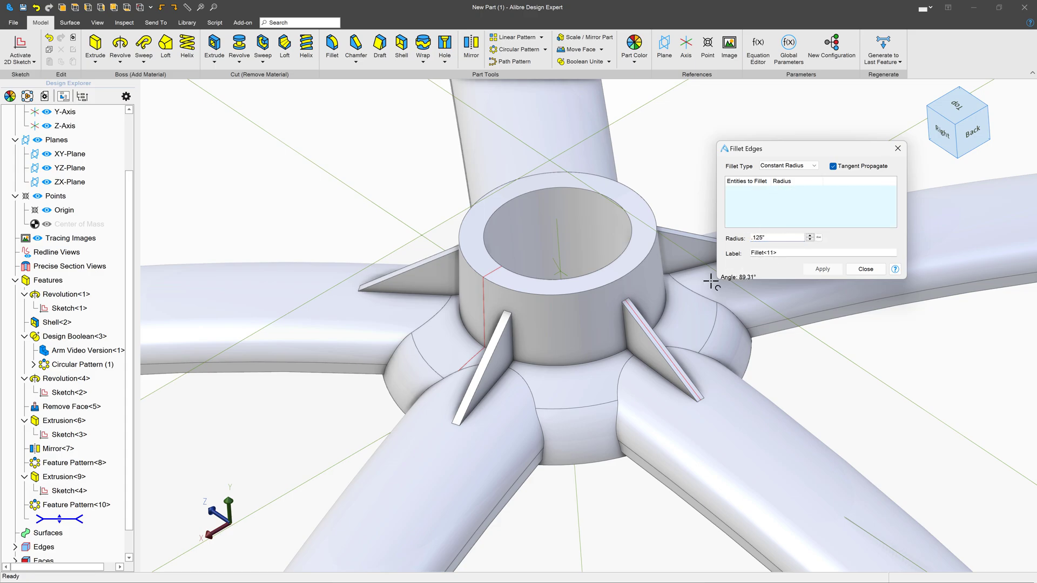
{"action": "left_click", "coordinate": [660, 401]}
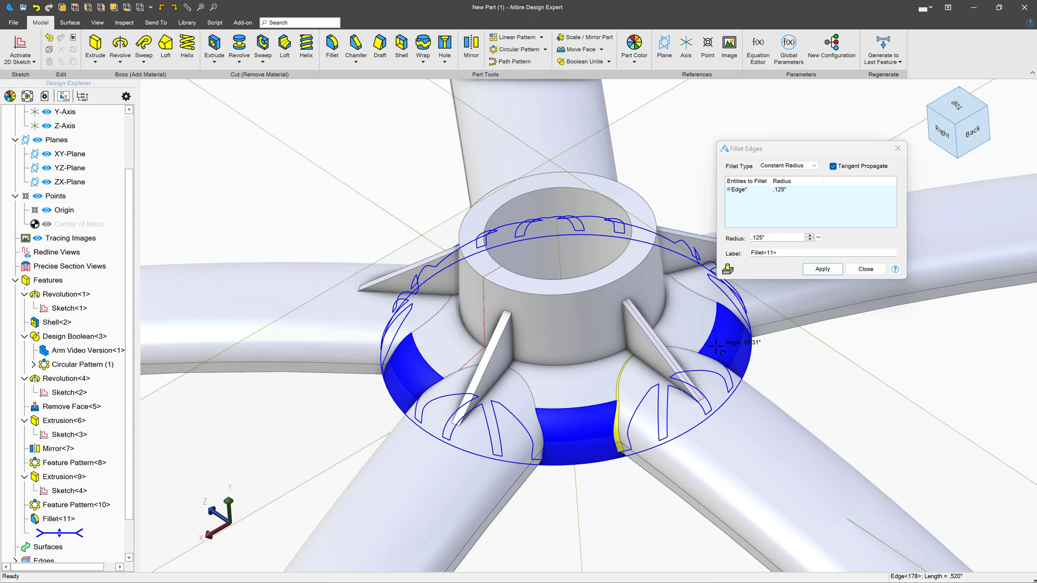
{"action": "left_click", "coordinate": [678, 347]}
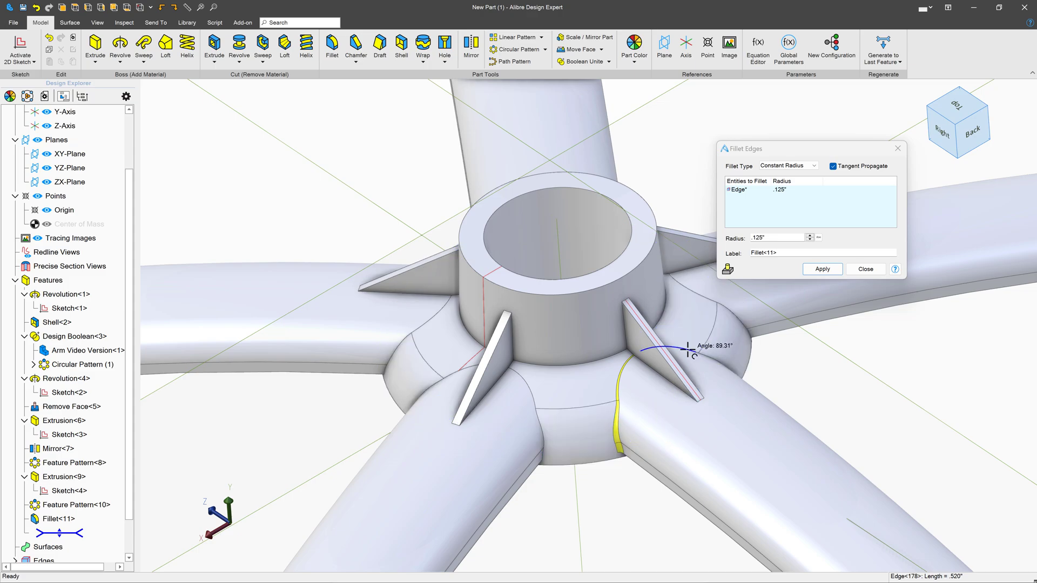
{"action": "left_click", "coordinate": [705, 297]}
{"action": "middle_click_drag", "start_coordinate": [724, 351], "coordinate": [775, 380]}
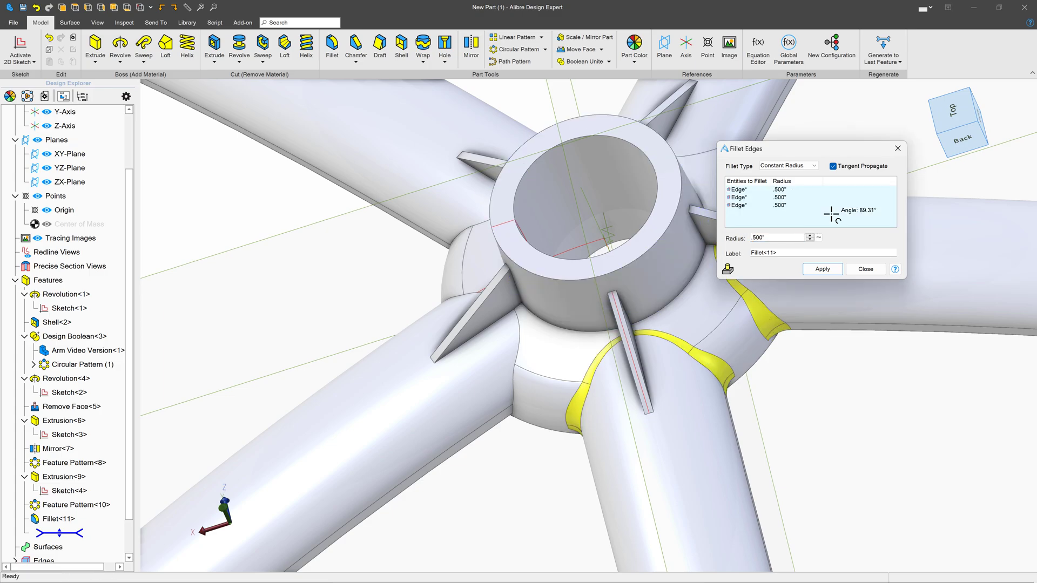
Add the remaining seven arm-to-hub junction edges around the hub to the .500 inch fillet and apply it.
{"action": "scroll", "coordinate": [703, 259], "scroll_direction": "down", "scroll_amount": 3}
{"action": "middle_click_drag", "start_coordinate": [703, 260], "coordinate": [685, 276]}
{"action": "scroll", "coordinate": [685, 275], "scroll_direction": "up", "scroll_amount": 3}
{"action": "left_click", "coordinate": [688, 289]}
{"action": "left_click", "coordinate": [655, 214]}
{"action": "left_click", "coordinate": [564, 190]}
{"action": "left_click", "coordinate": [478, 208]}
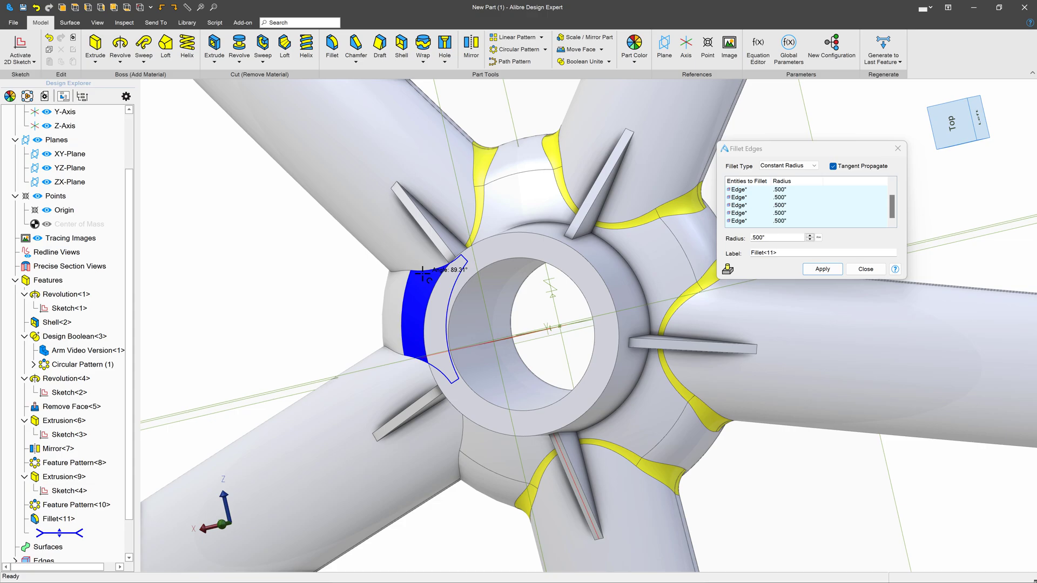
{"action": "left_click", "coordinate": [421, 270]}
{"action": "left_click", "coordinate": [419, 358]}
{"action": "left_click", "coordinate": [462, 432]}
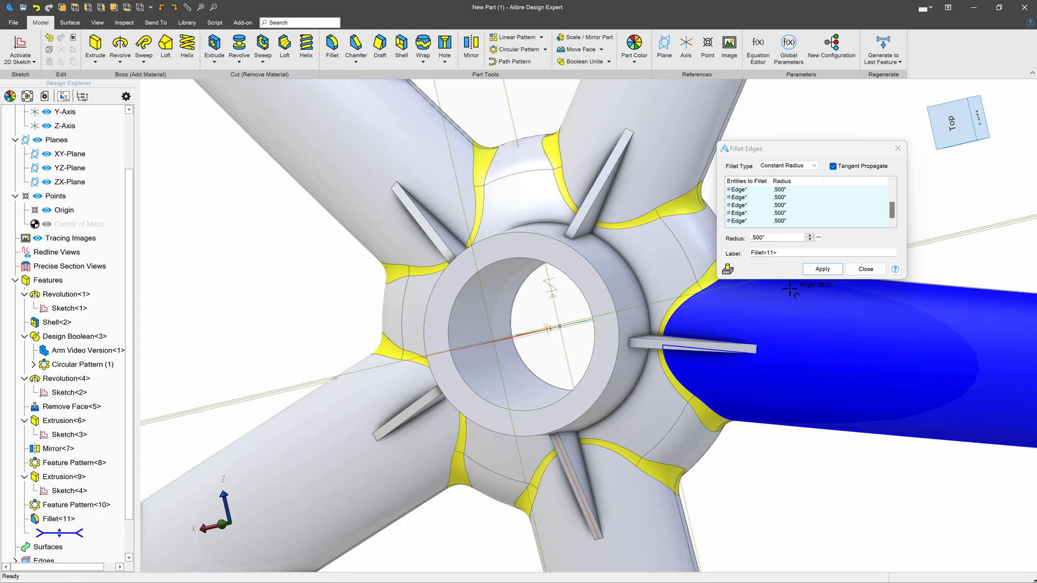
{"action": "left_click", "coordinate": [818, 269]}
{"action": "scroll", "coordinate": [570, 297], "scroll_direction": "down", "scroll_amount": 4}
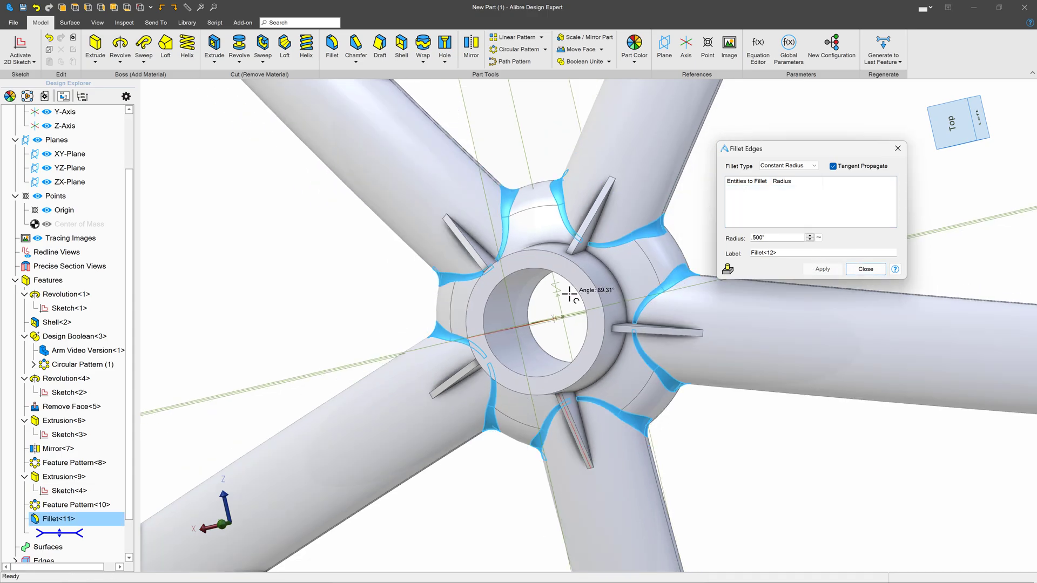
{"action": "middle_click_drag", "start_coordinate": [556, 306], "coordinate": [521, 237]}
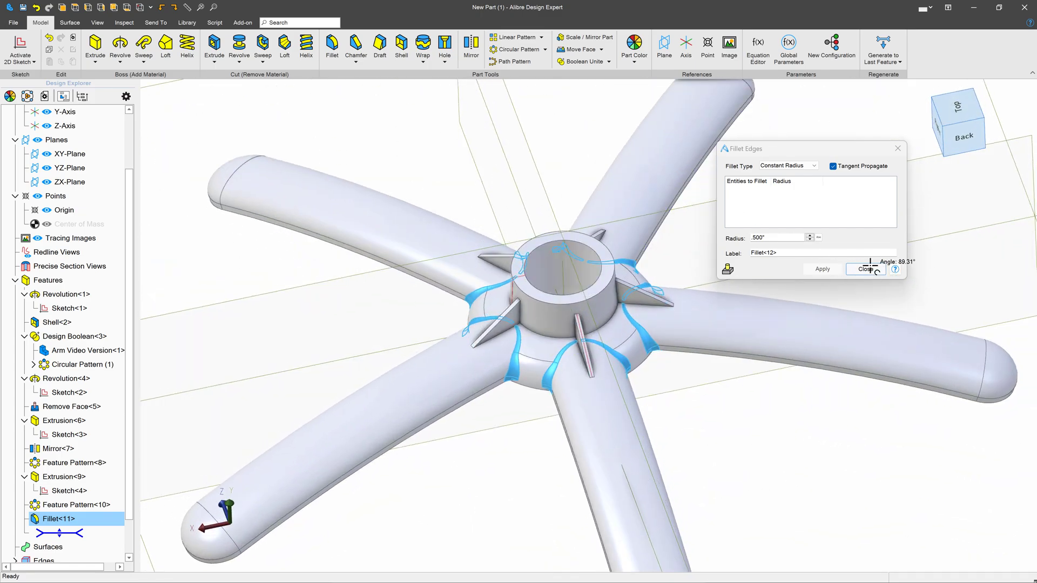